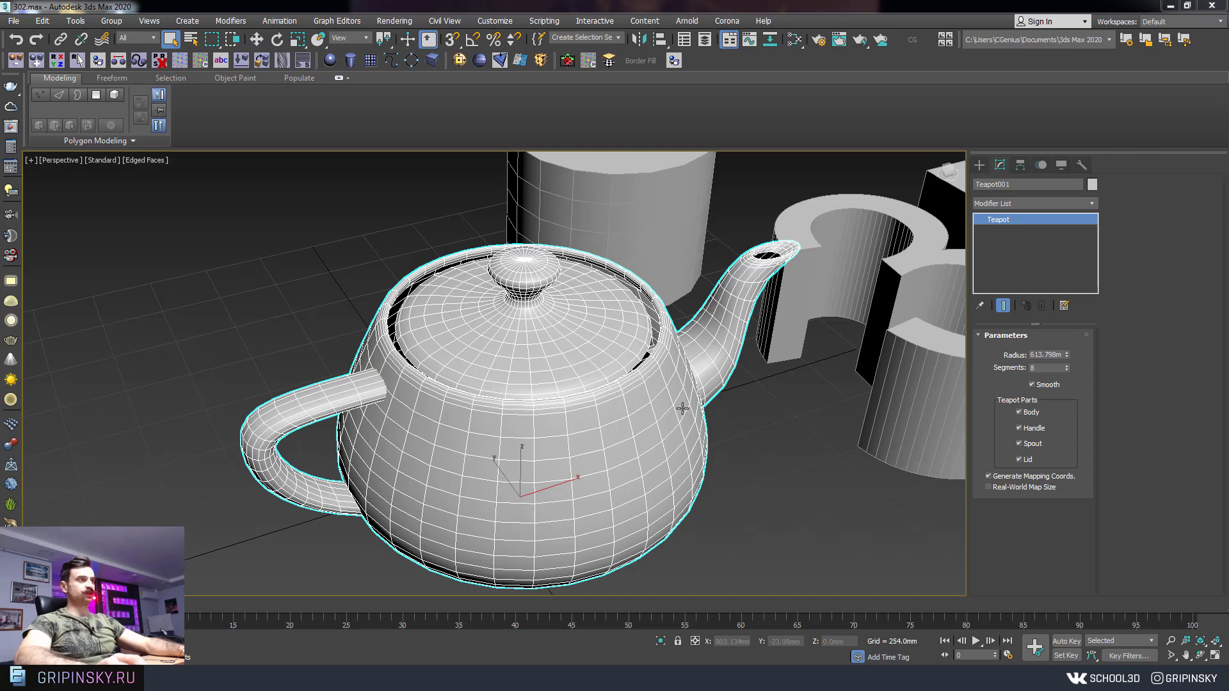
- Convert the teapot to an Editable Poly via Polygon Modeling and enter Edge level
middle_click_drag(685, 413, 649, 407)
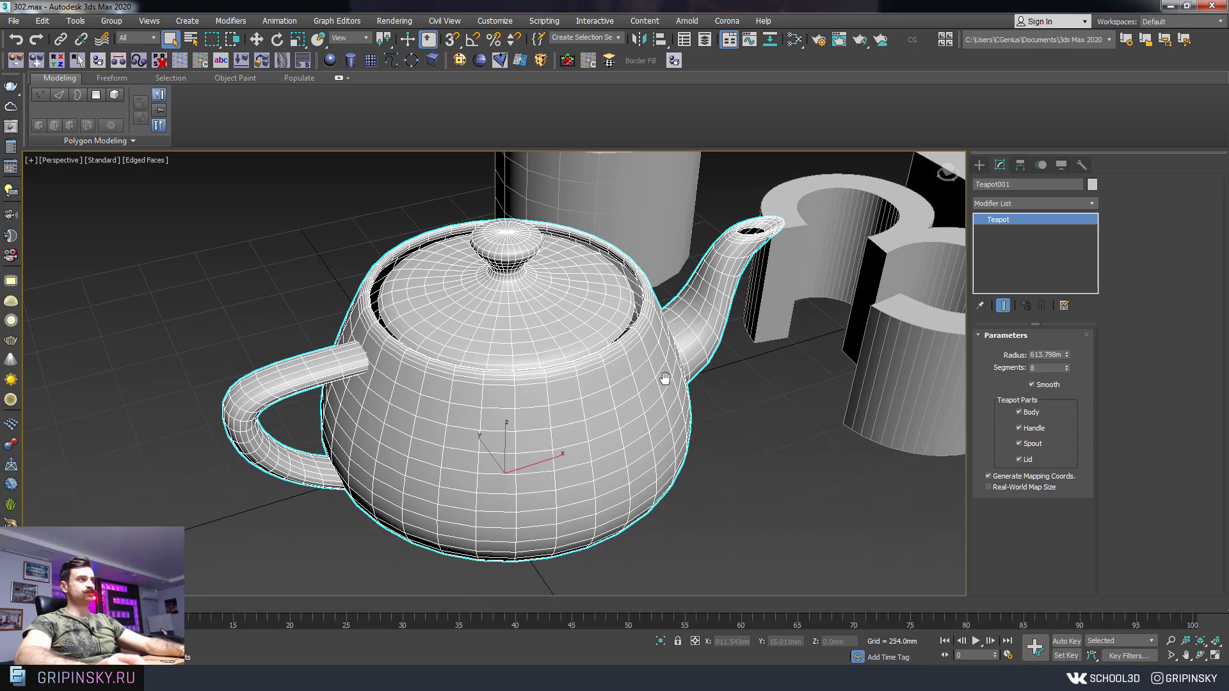
left_click(96, 141)
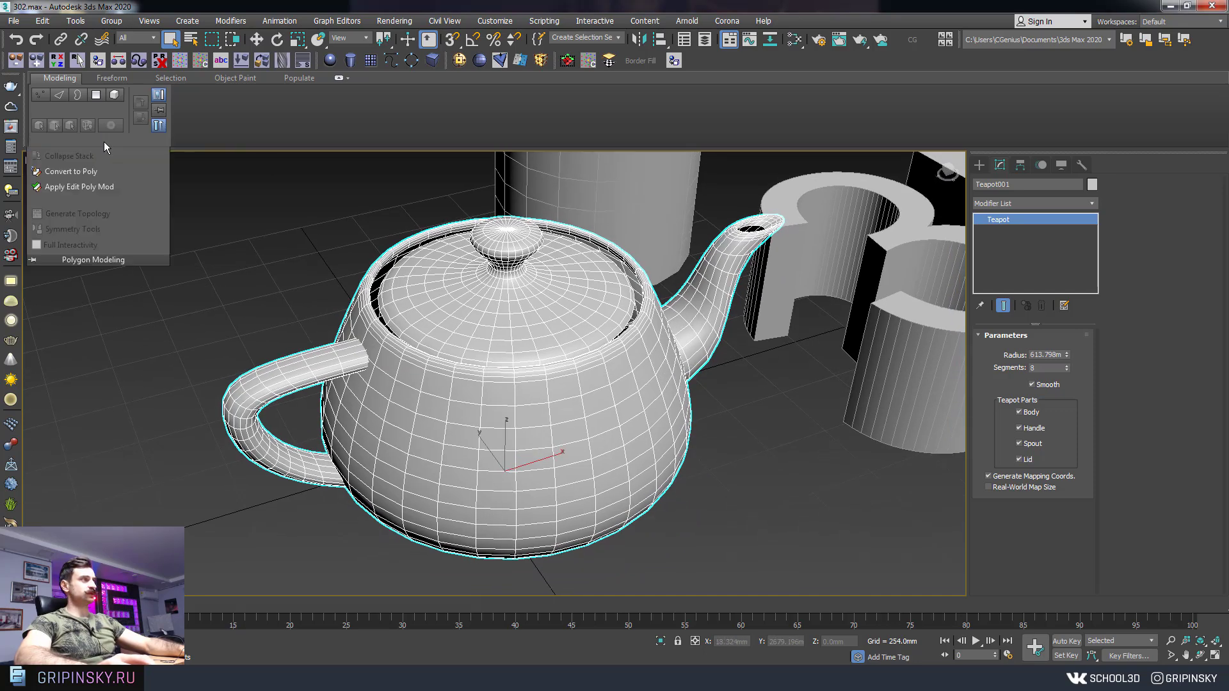
left_click(68, 169)
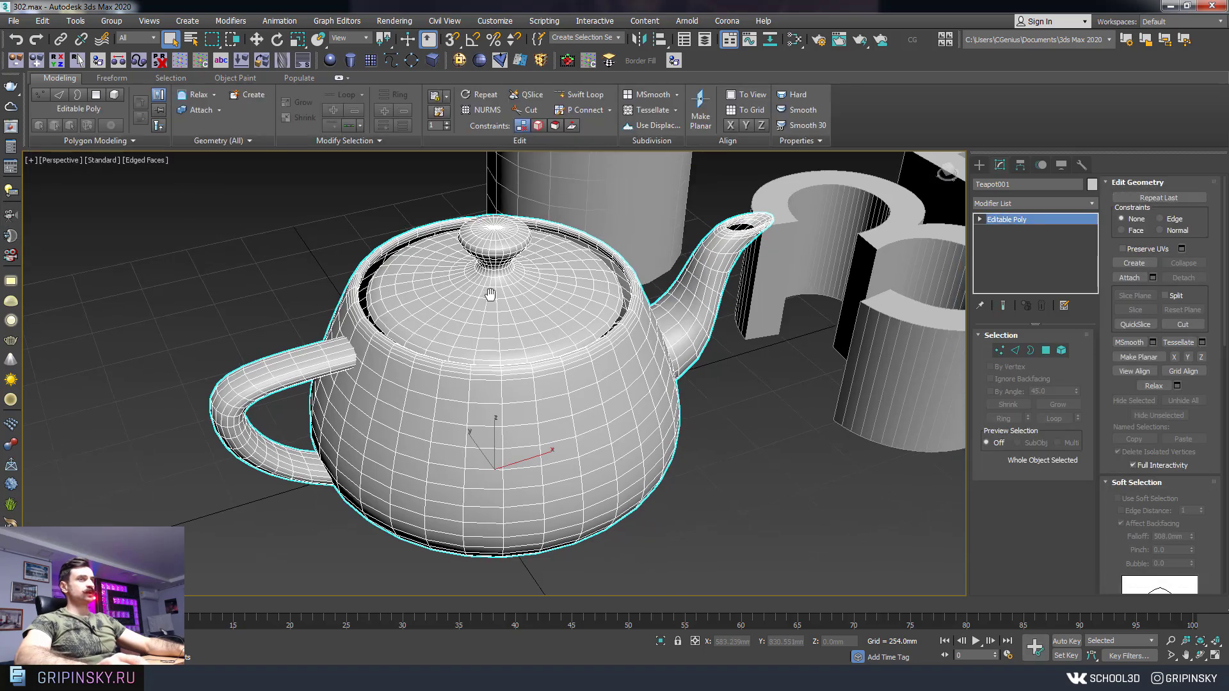
key("2")
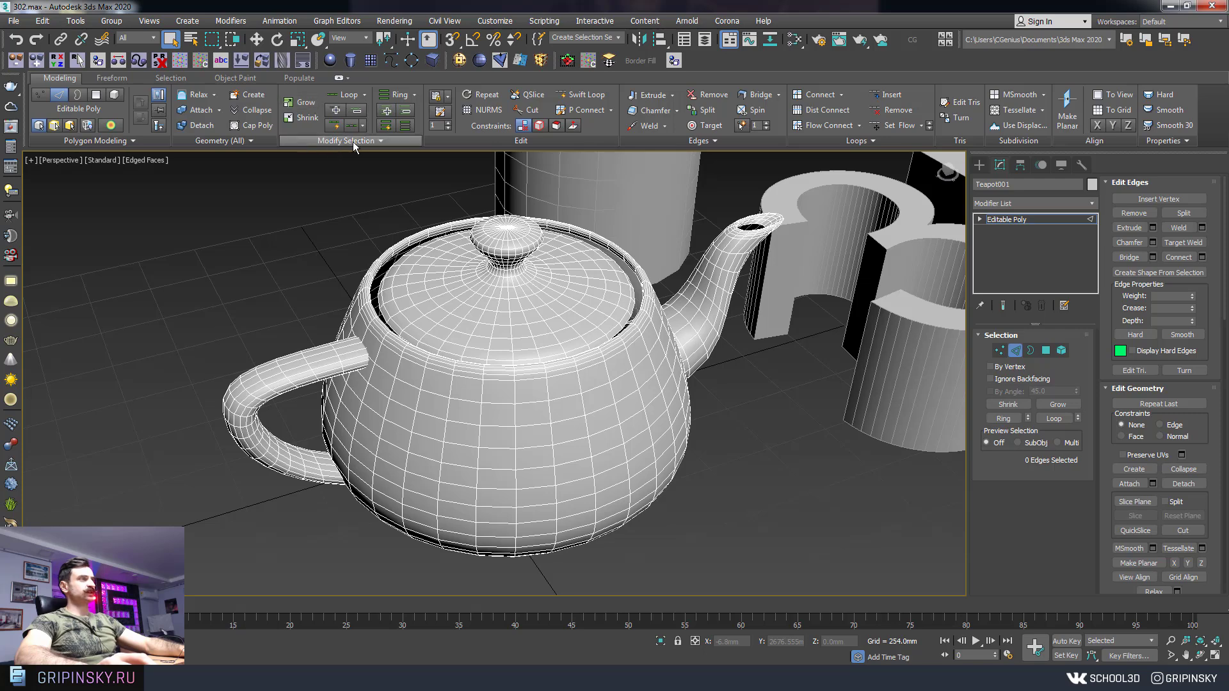
- Float the Modify Selection ribbon panel over the viewport and adjust the view
left_click_drag(316, 86, 91, 194)
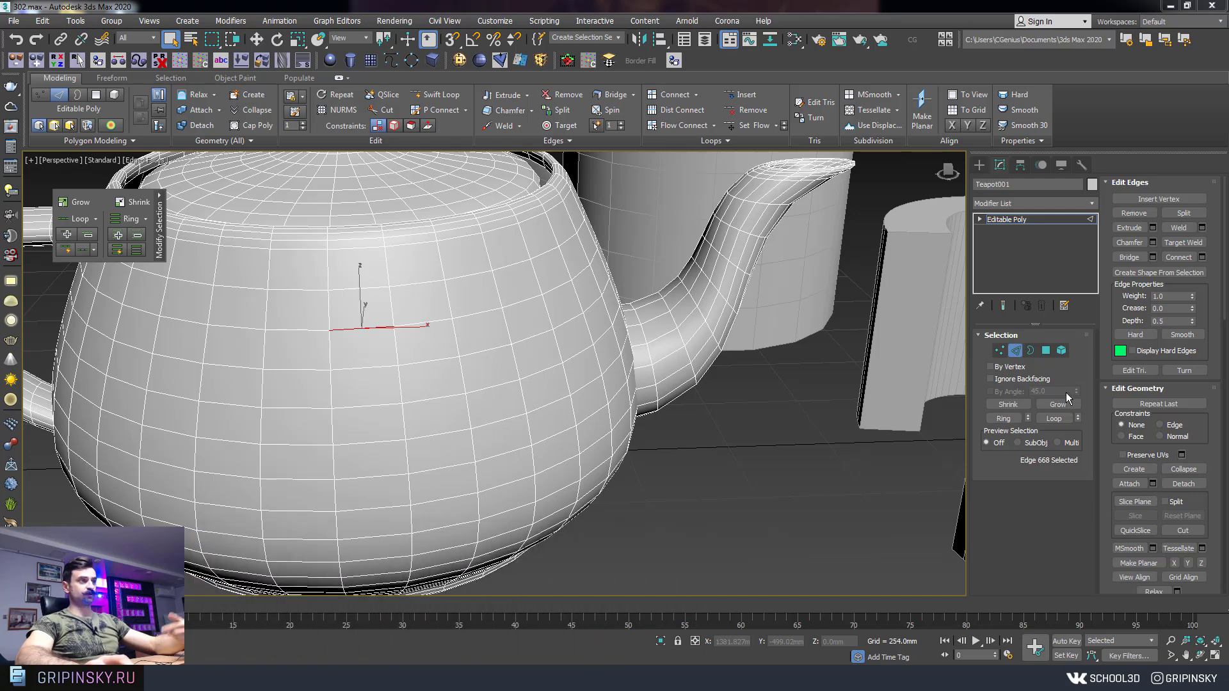
middle_click_drag(790, 383, 805, 384)
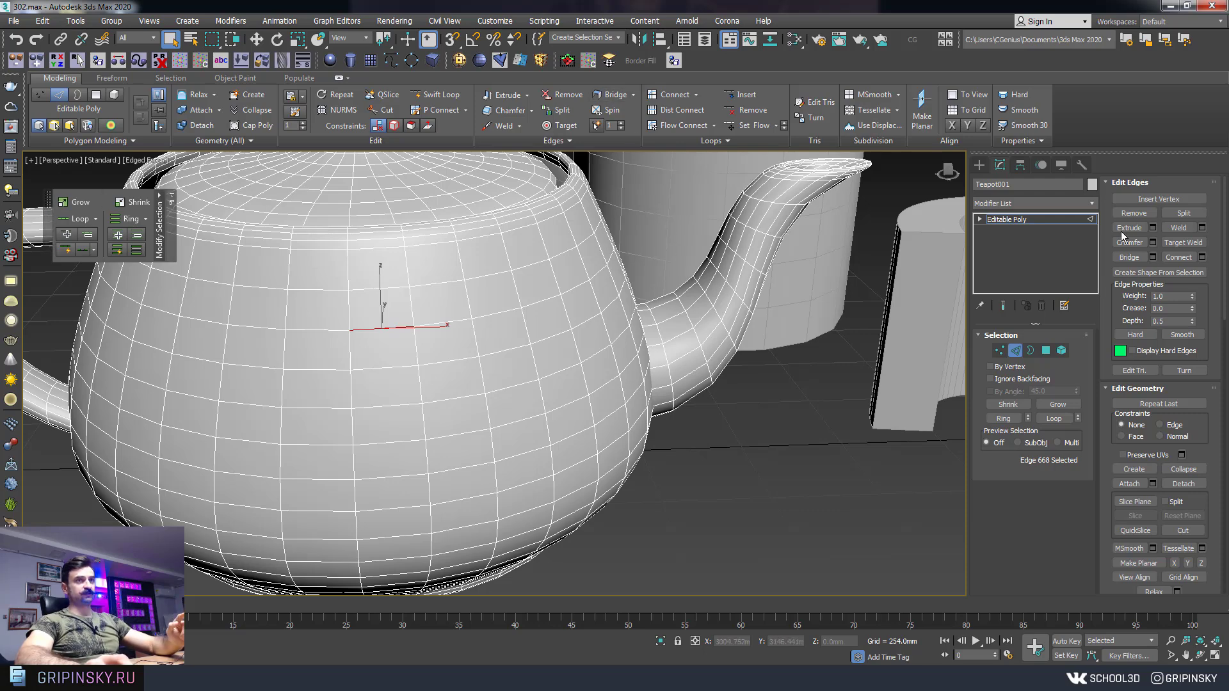
scroll(265, 283, "up", 2)
scroll(266, 284, "up", 2)
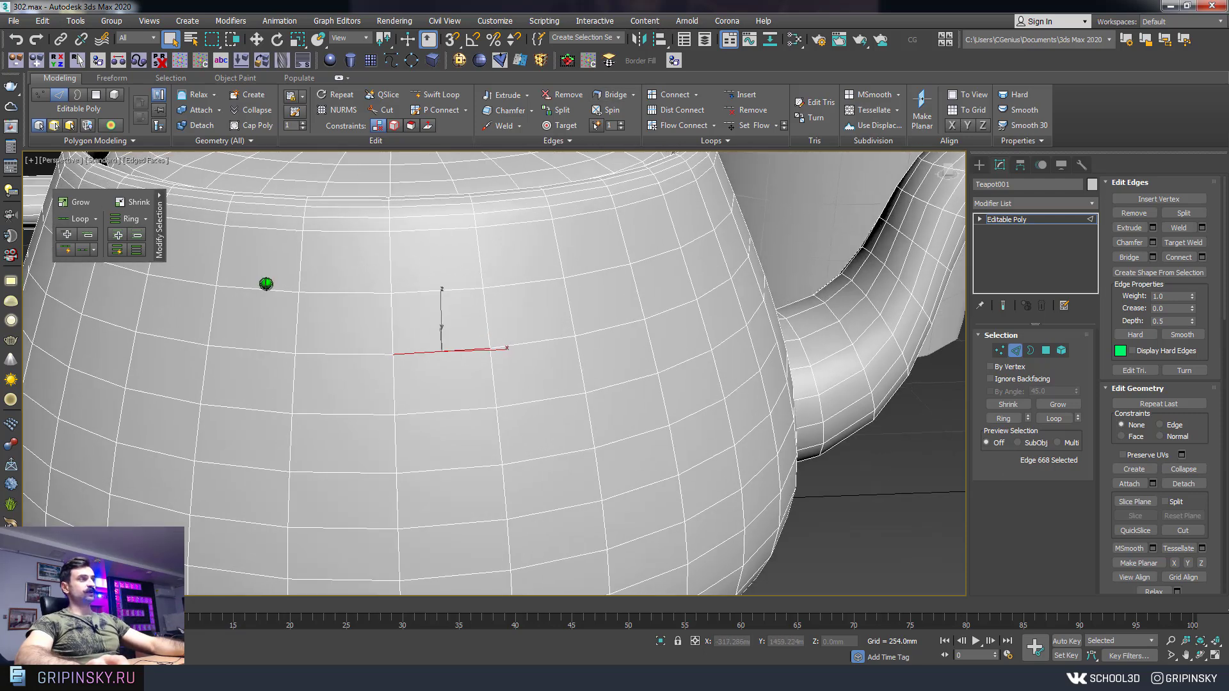
scroll(266, 284, "down", 2)
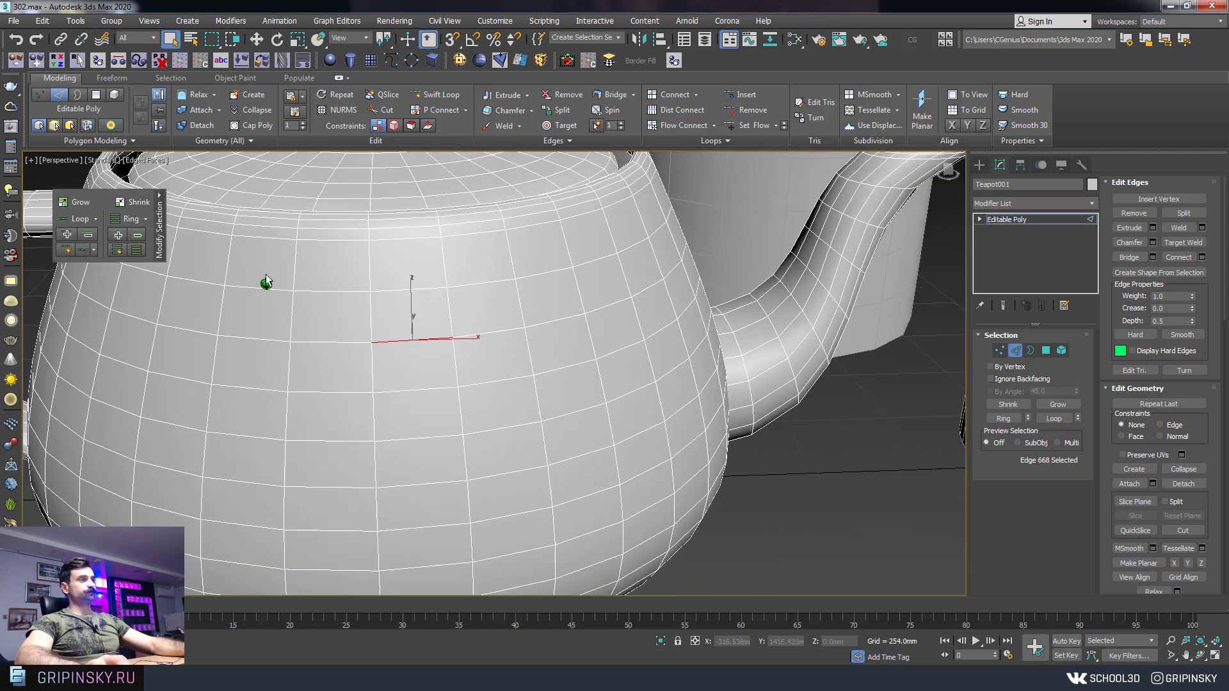
left_click(67, 236)
left_click(66, 236)
left_click(90, 235)
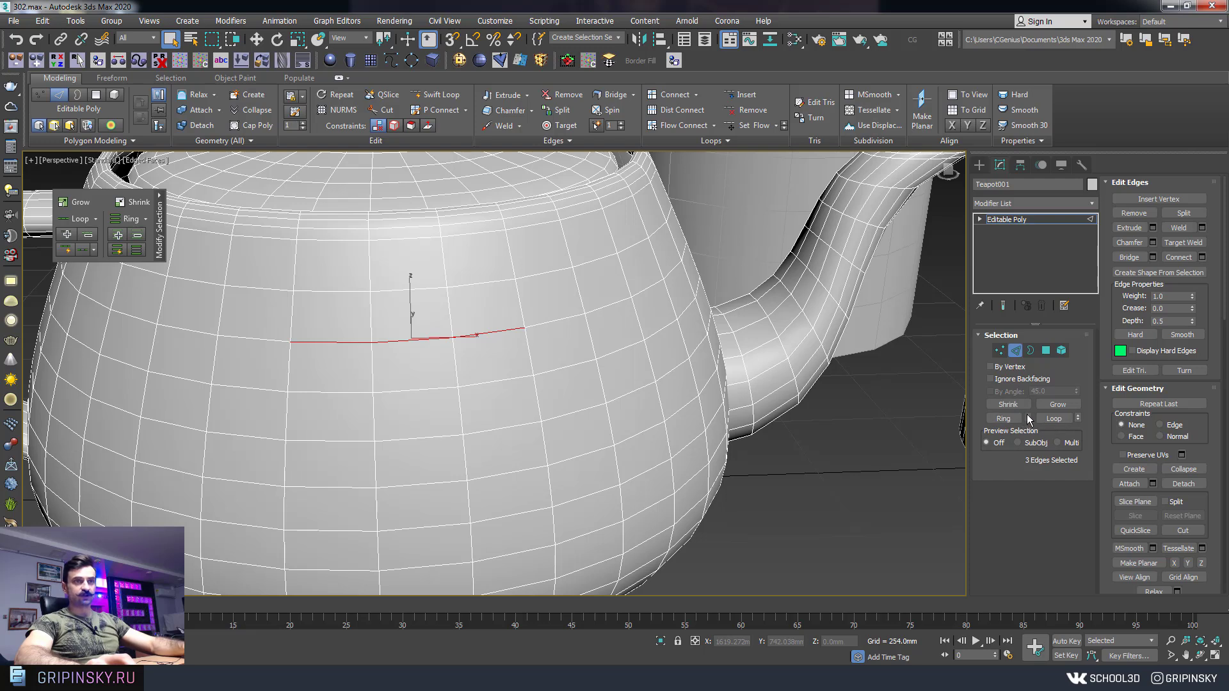
left_click(1078, 416)
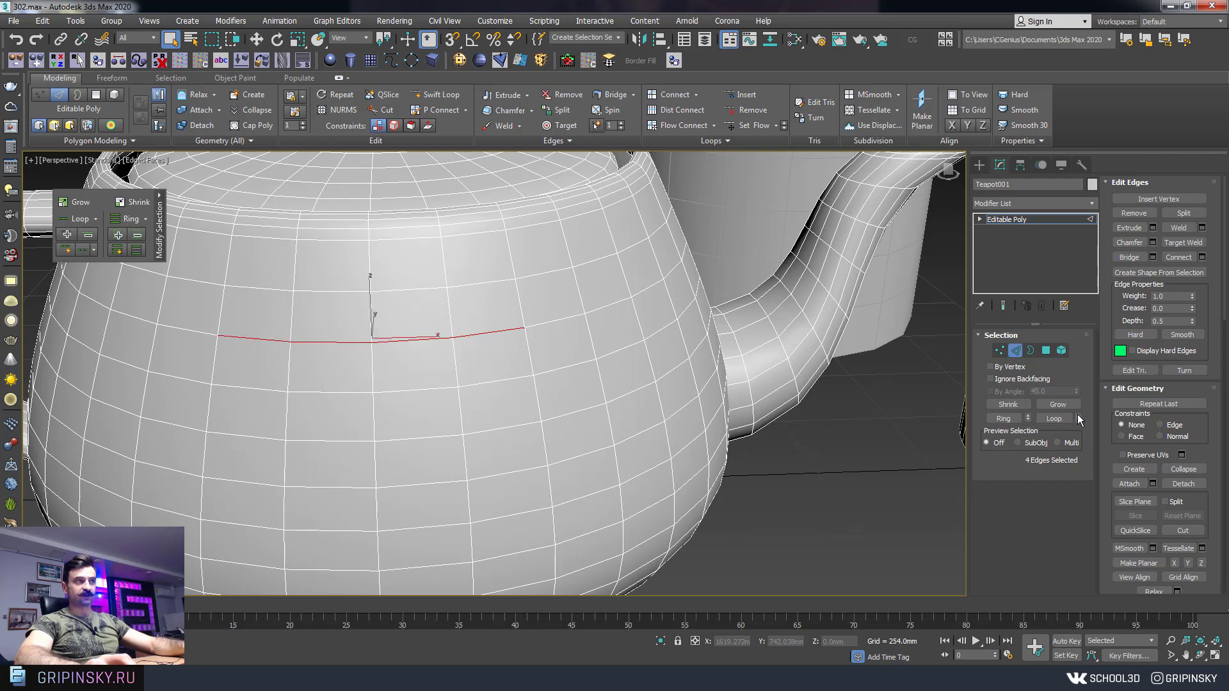
left_click(1078, 415)
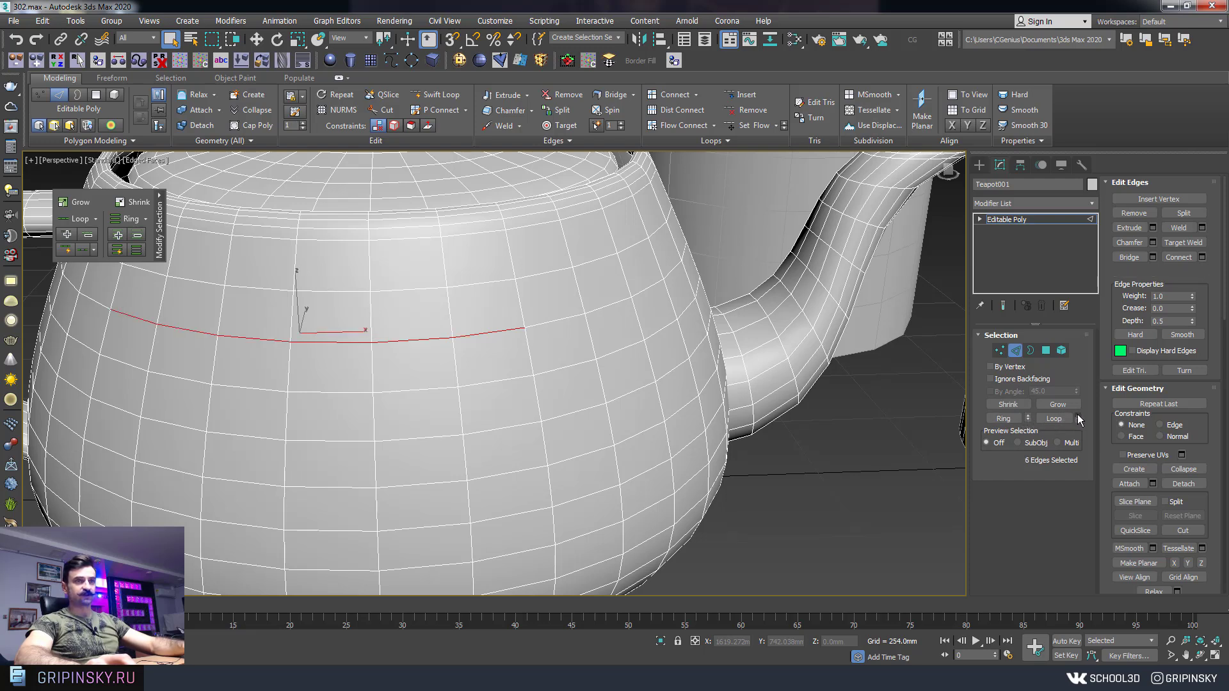
left_click(423, 389)
left_click(69, 234)
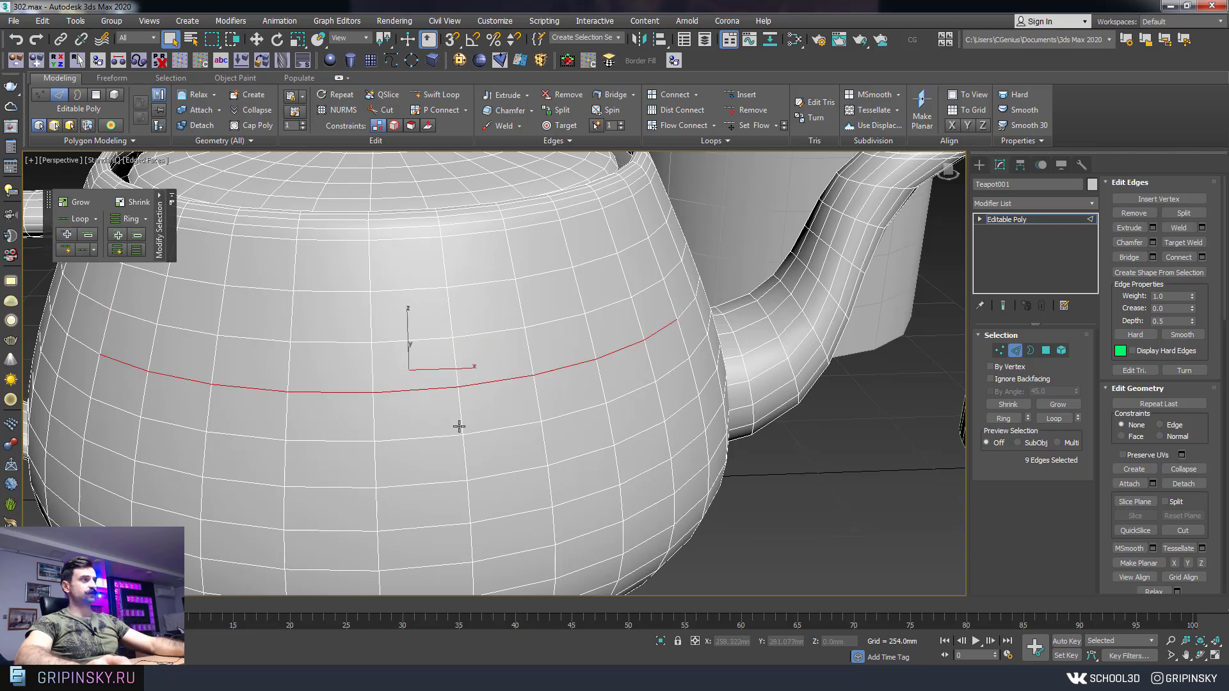
middle_click_drag(455, 425, 425, 406, "alt")
left_click(89, 236)
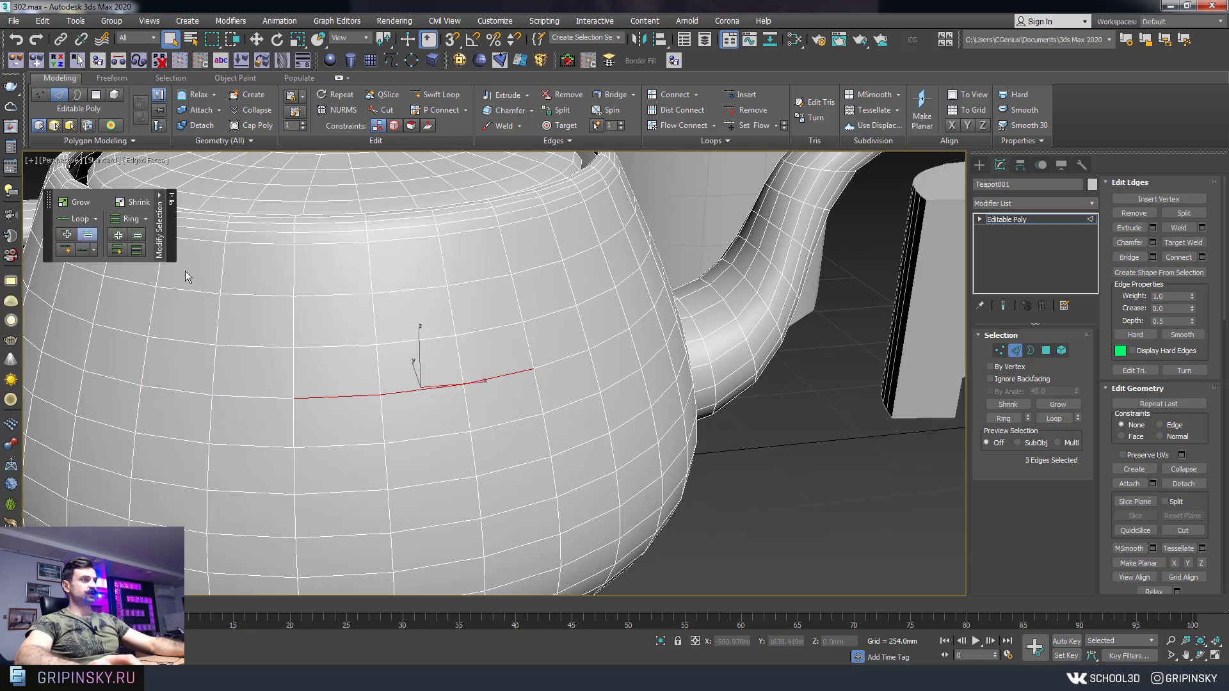
middle_click_drag(285, 352, 343, 348)
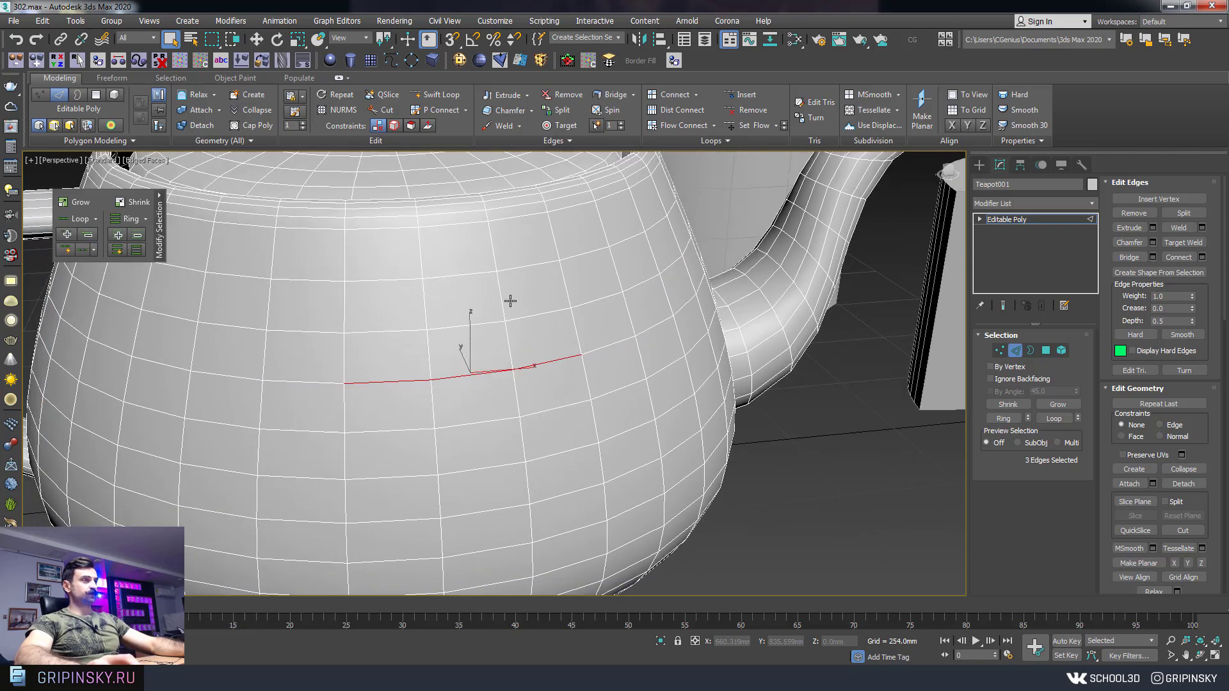
left_click(481, 323)
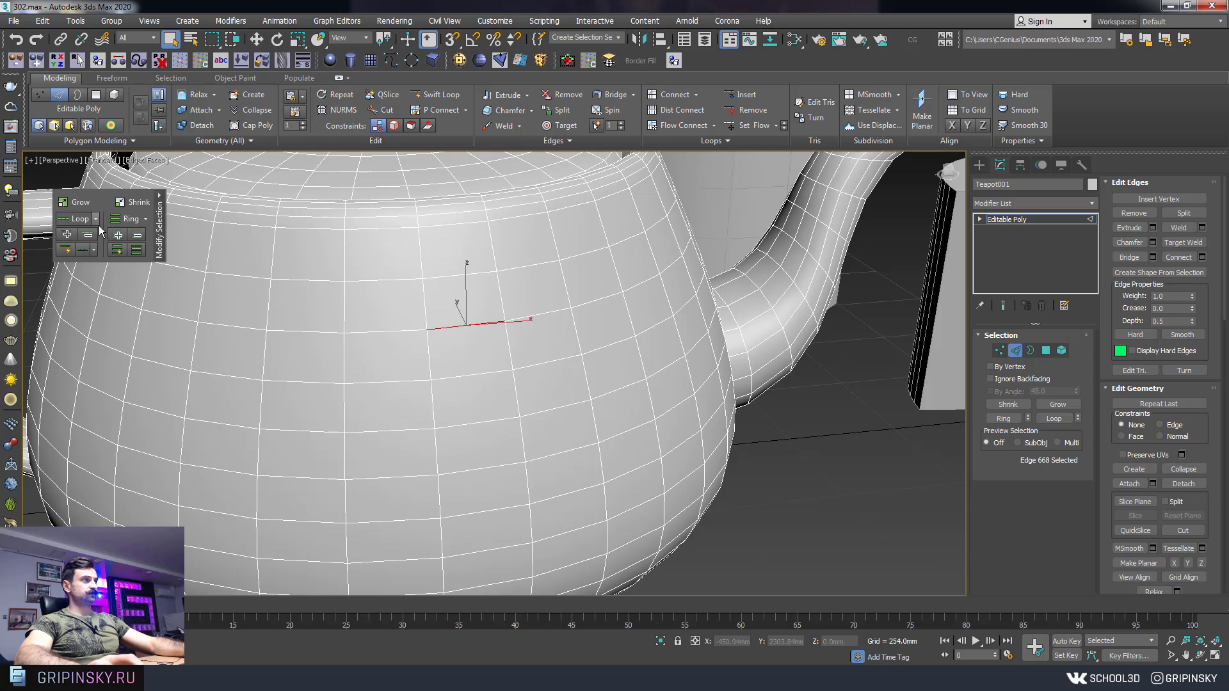
left_click(116, 236)
left_click(117, 236)
left_click(117, 236)
left_click(137, 235)
left_click(137, 235)
left_click(137, 235)
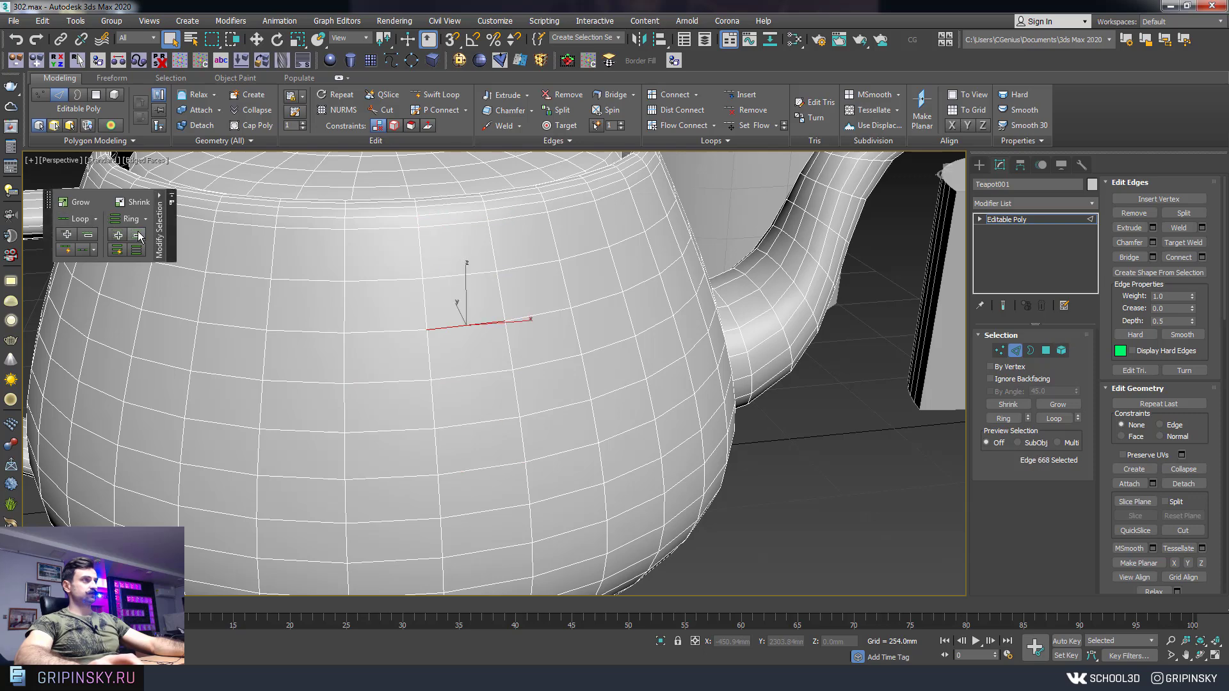
mouse_move(537, 376)
middle_mouse_down("alt")
mouse_move(533, 357)
mouse_move(334, 373)
mouse_move(330, 329)
mouse_move(317, 324)
middle_mouse_up("alt")
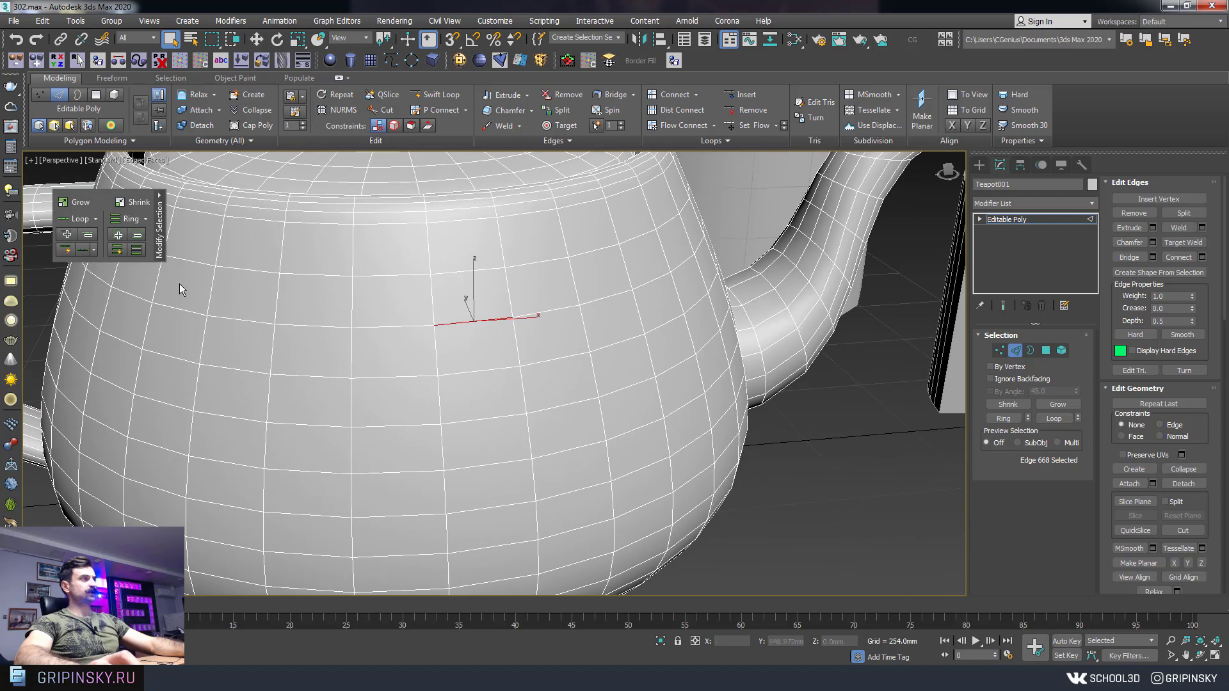
- Test Loop Mode by selecting several whole edge loops on the teapot, then disable it
left_click(68, 255)
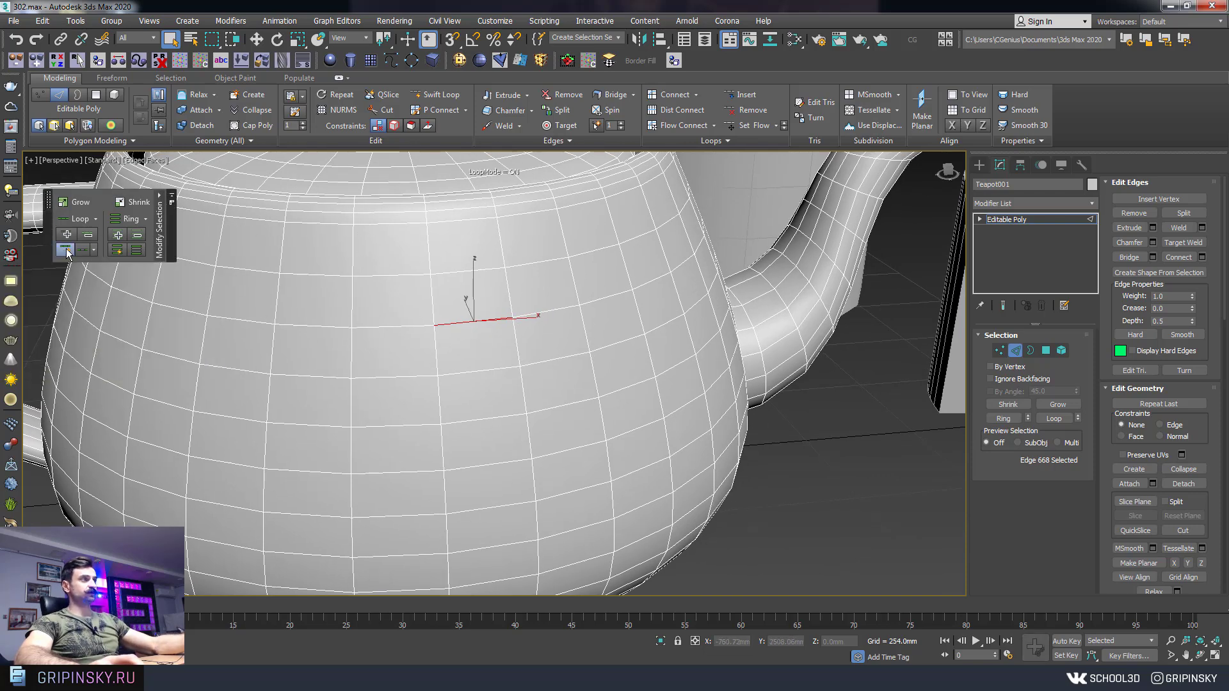
left_click(470, 269)
left_click(431, 300)
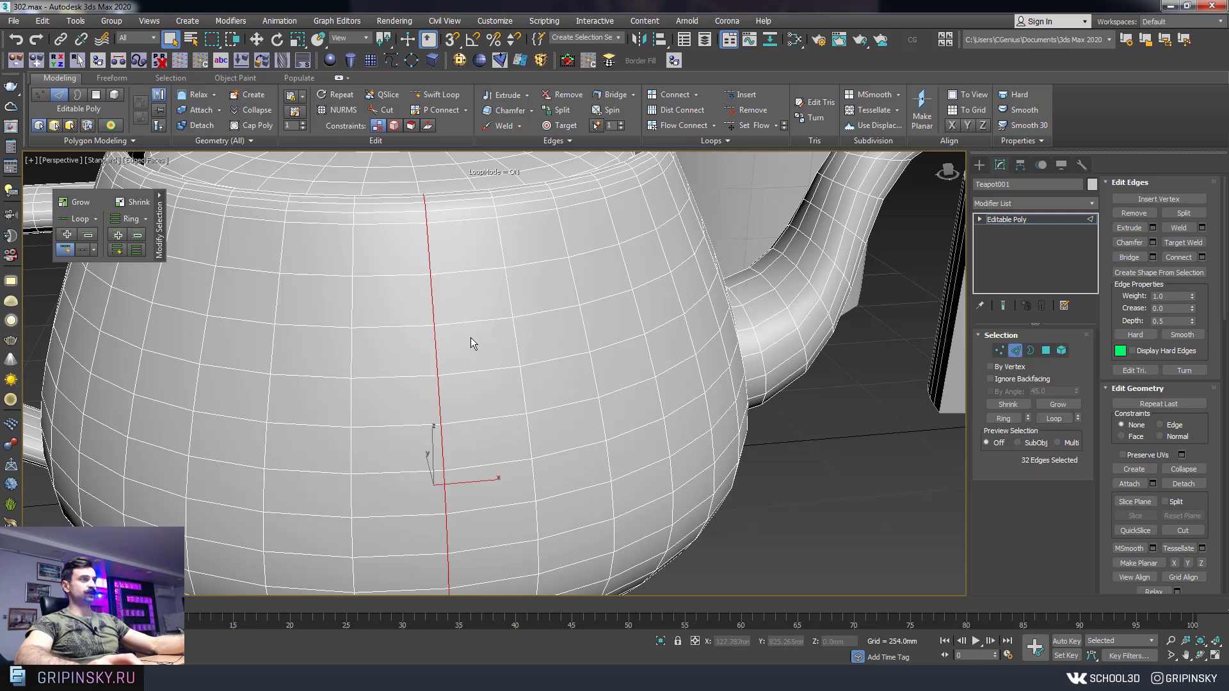
left_click(488, 320)
middle_click_drag(485, 322, 442, 324, "alt")
left_click(66, 249)
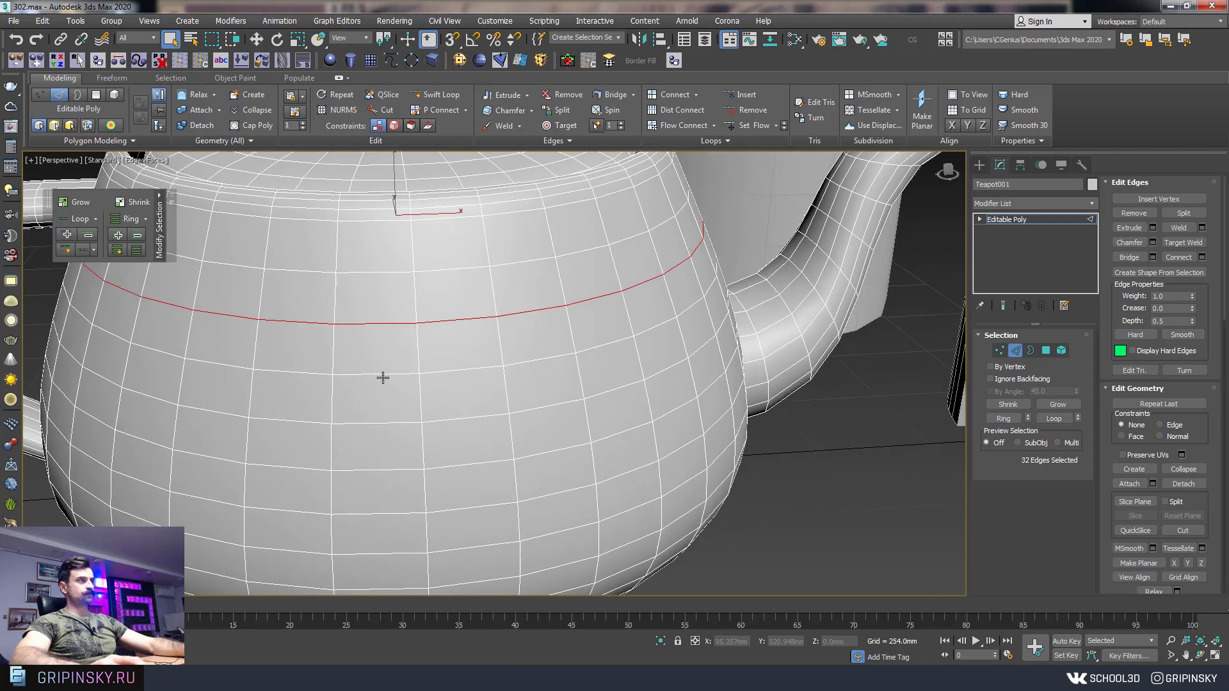
- Pick one teapot body edge and expand it into an 11-edge Dot Loop
left_click(377, 372)
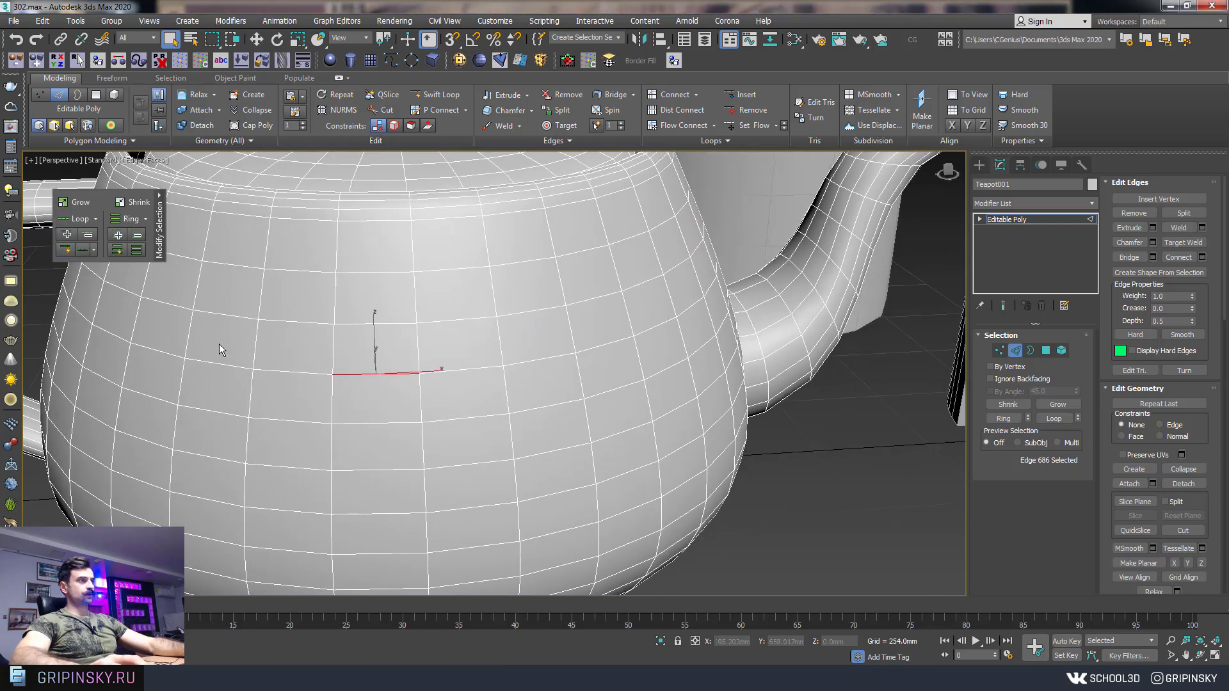
left_click(82, 249)
scroll(503, 377, "down", 1)
scroll(459, 398, "down", 1)
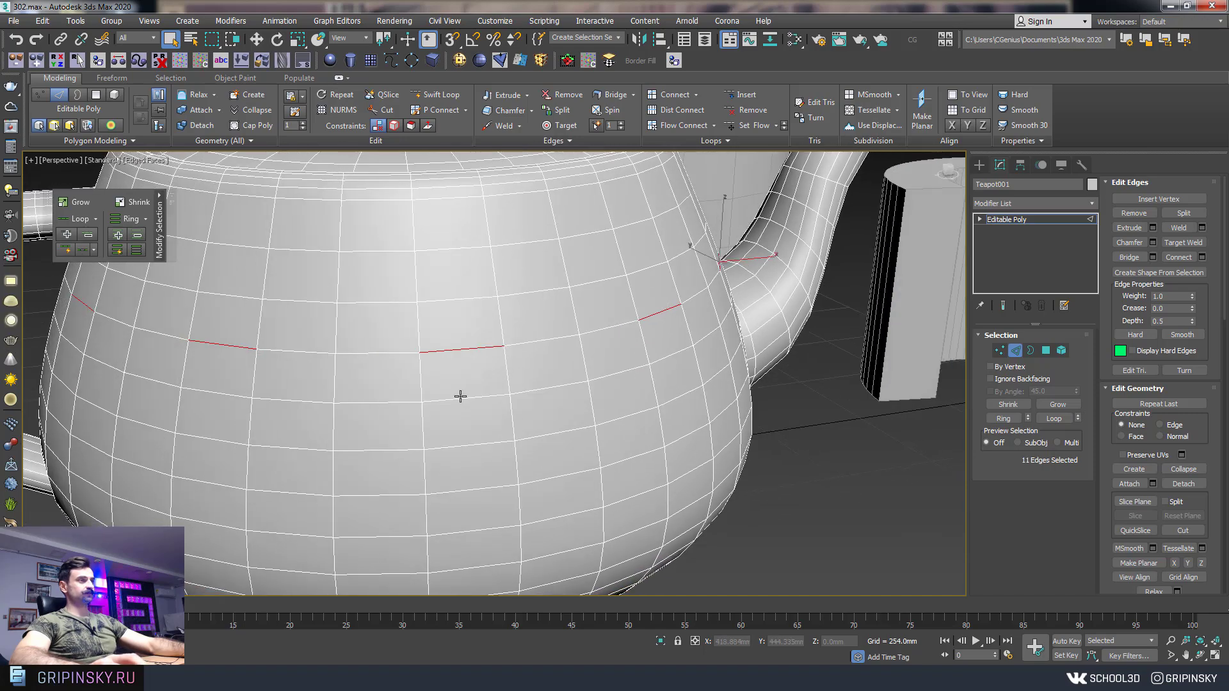
scroll(329, 403, "down", 3)
scroll(576, 442, "down", 3)
scroll(654, 459, "down", 2)
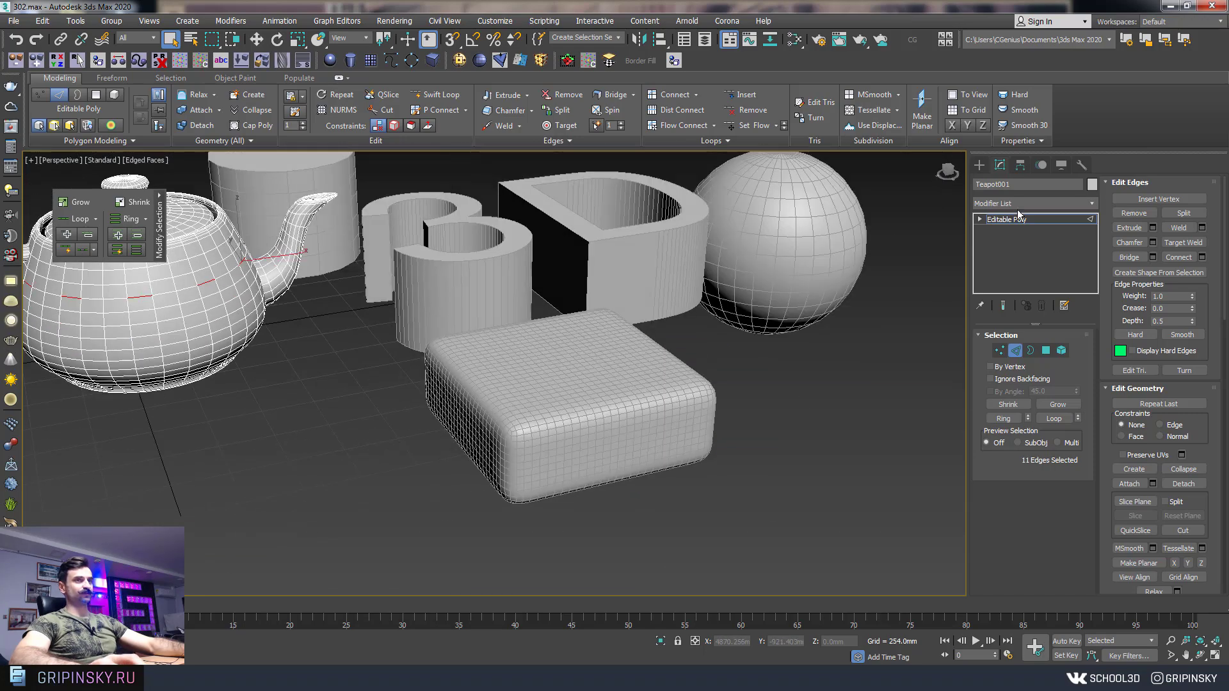
- Select the rounded box and pick an edge loop around its top rim
left_click(1006, 219)
left_click(623, 415)
key("2")
scroll(598, 406, "up", 3)
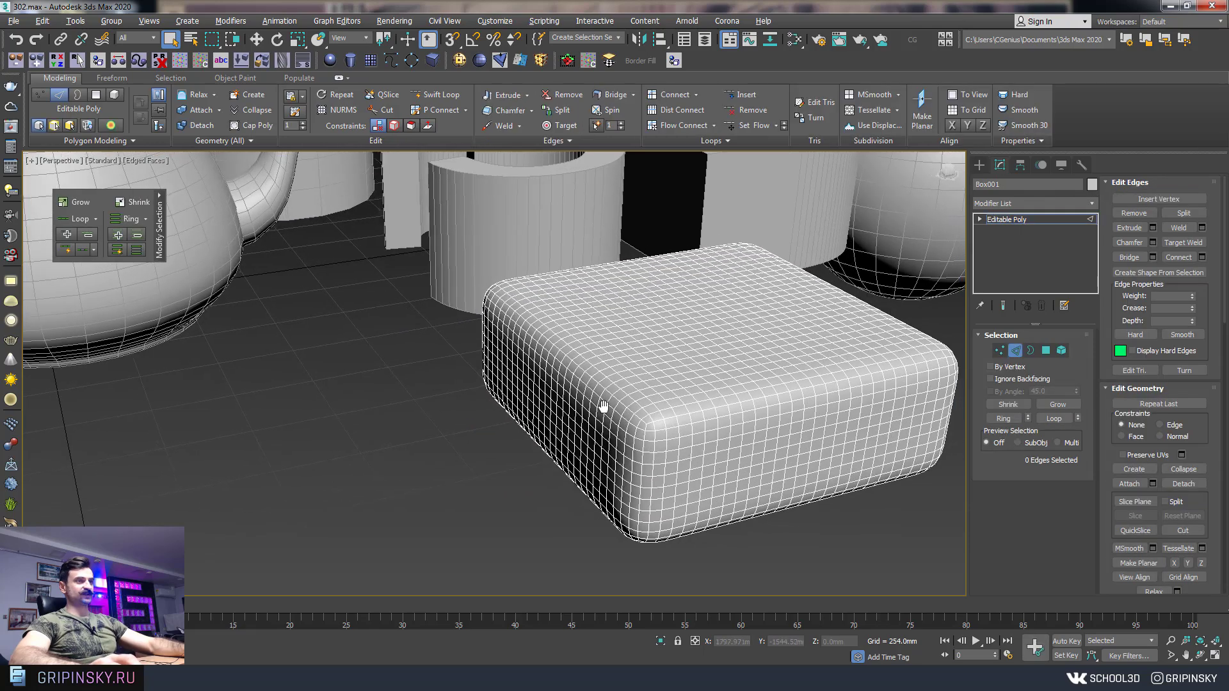
mouse_move(597, 406)
middle_mouse_down("alt")
mouse_move(620, 406)
mouse_move(472, 372)
middle_mouse_up("alt")
scroll(619, 397, "up", 3)
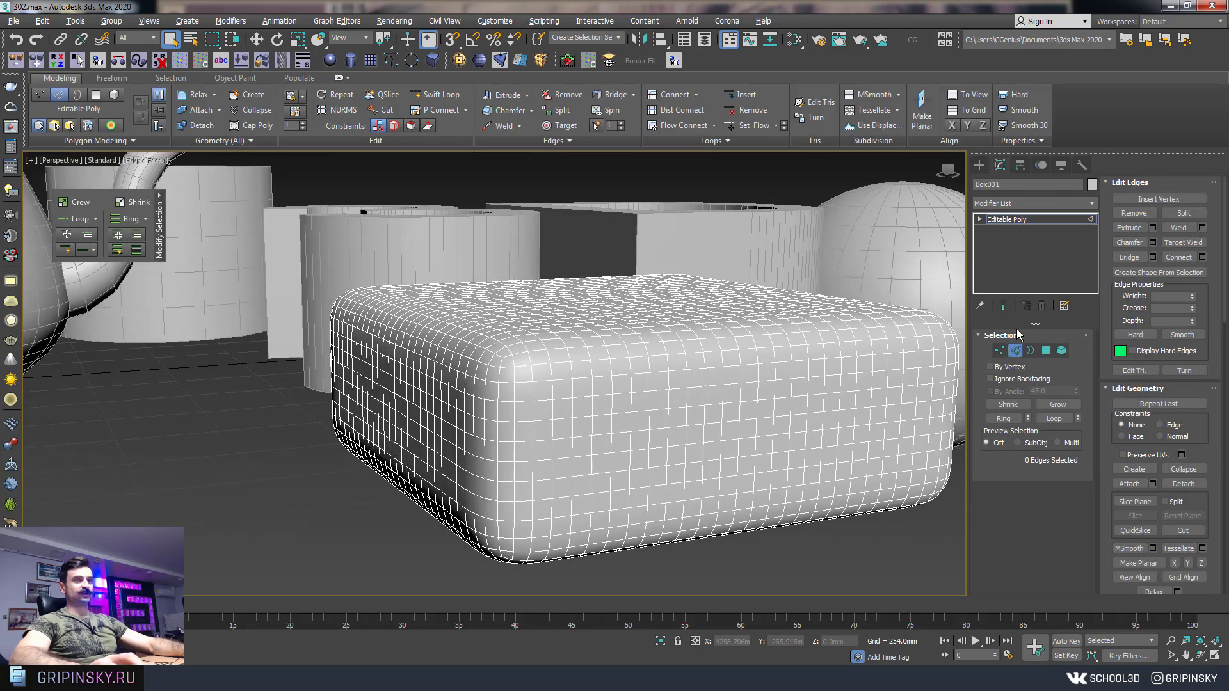
left_click(557, 376)
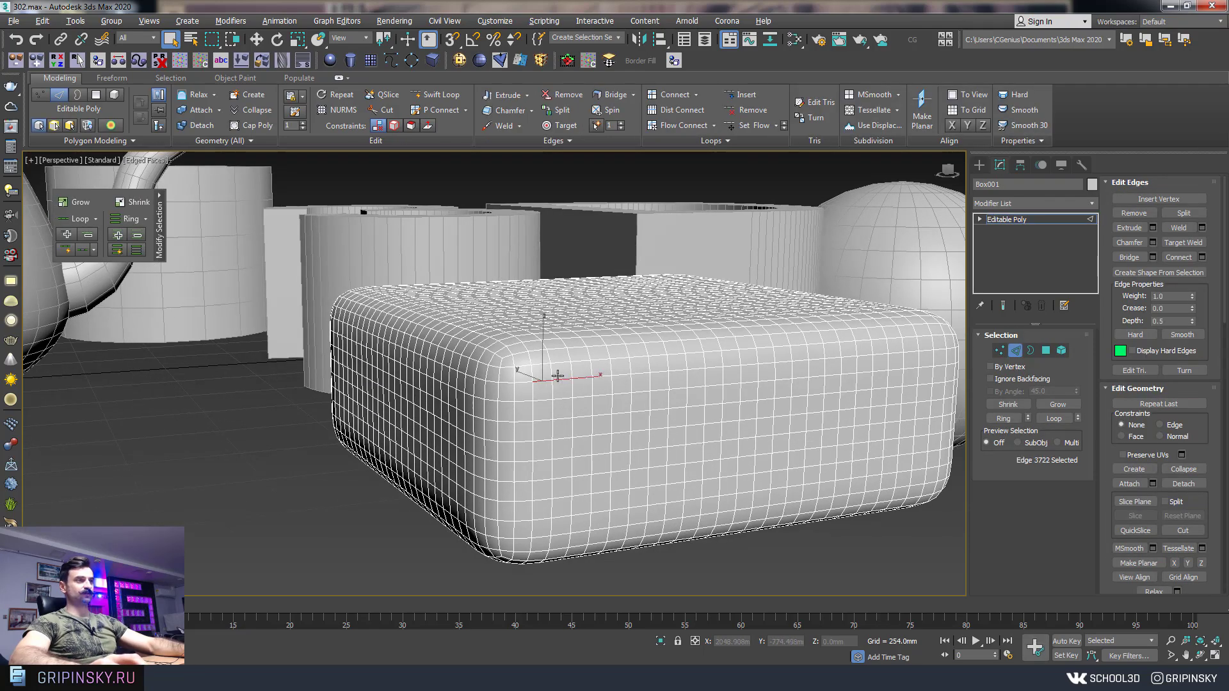
left_click(82, 248)
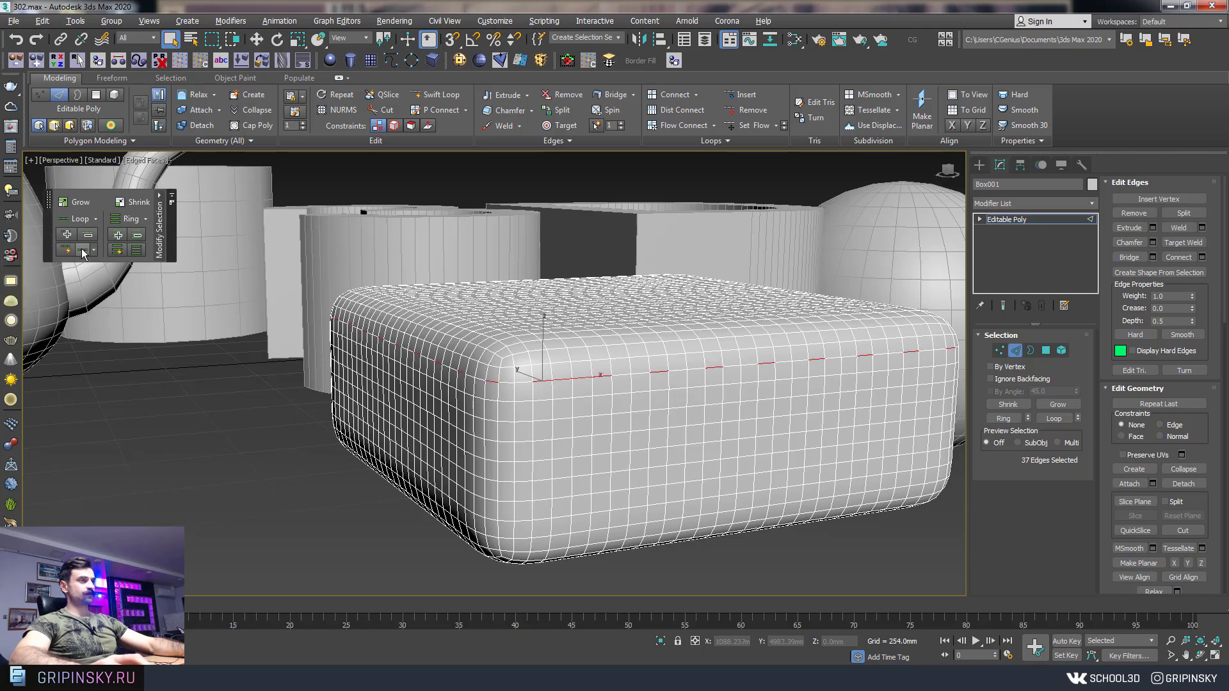
- Extrude the top-rim edge loop into a shallow inward groove
middle_click_drag(208, 322, 472, 368, "alt")
scroll(471, 368, "up", 2)
scroll(521, 403, "up", 5)
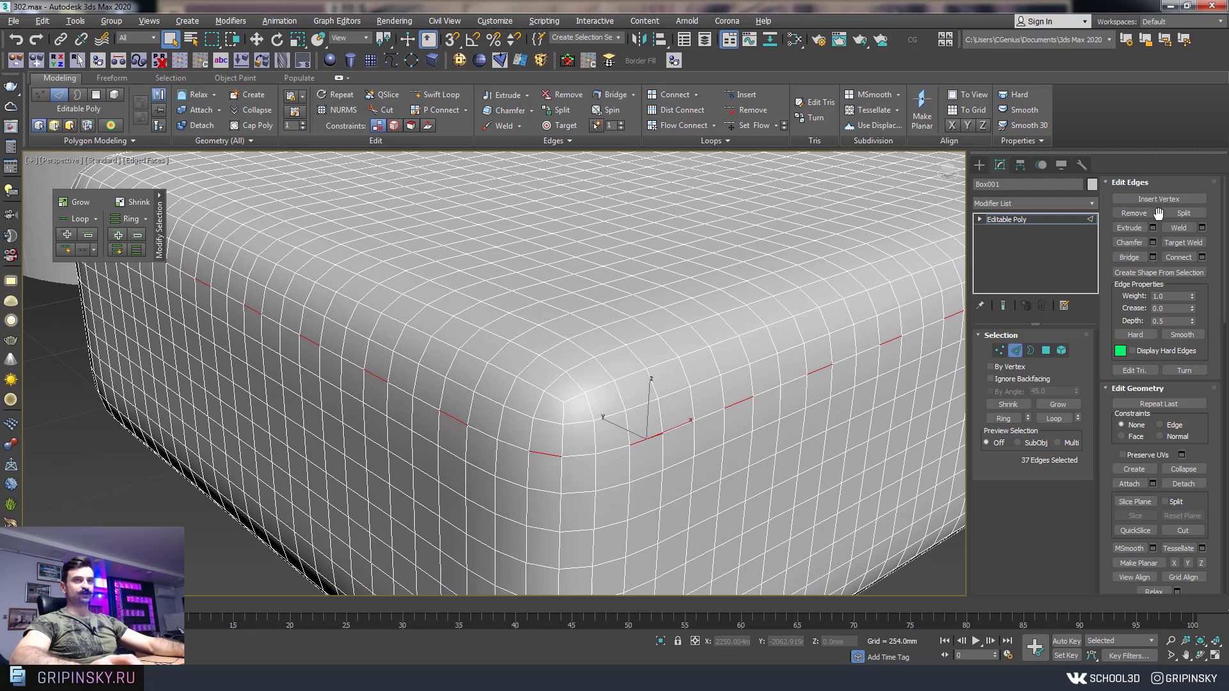
left_click(1153, 227)
left_click_drag(503, 380, 510, 406)
scroll(506, 400, "up", 5)
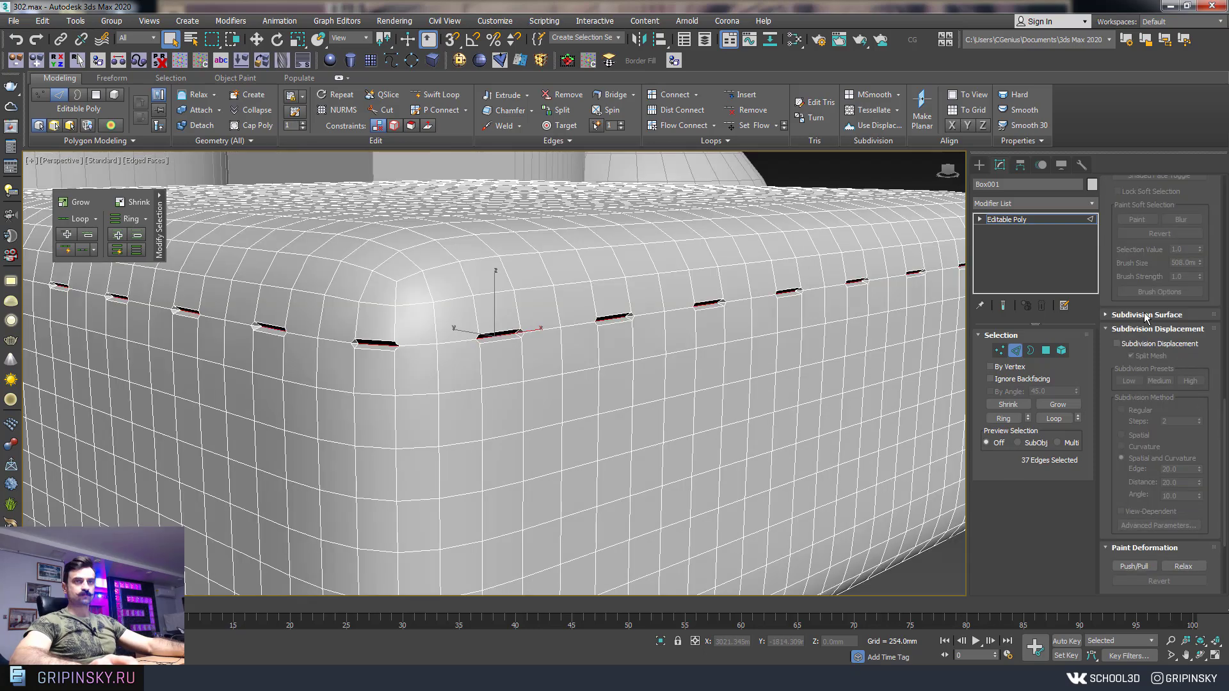
- Enable Use NURMS Subdivision and inspect the smoothed cushion with edges hidden
left_click(1145, 315)
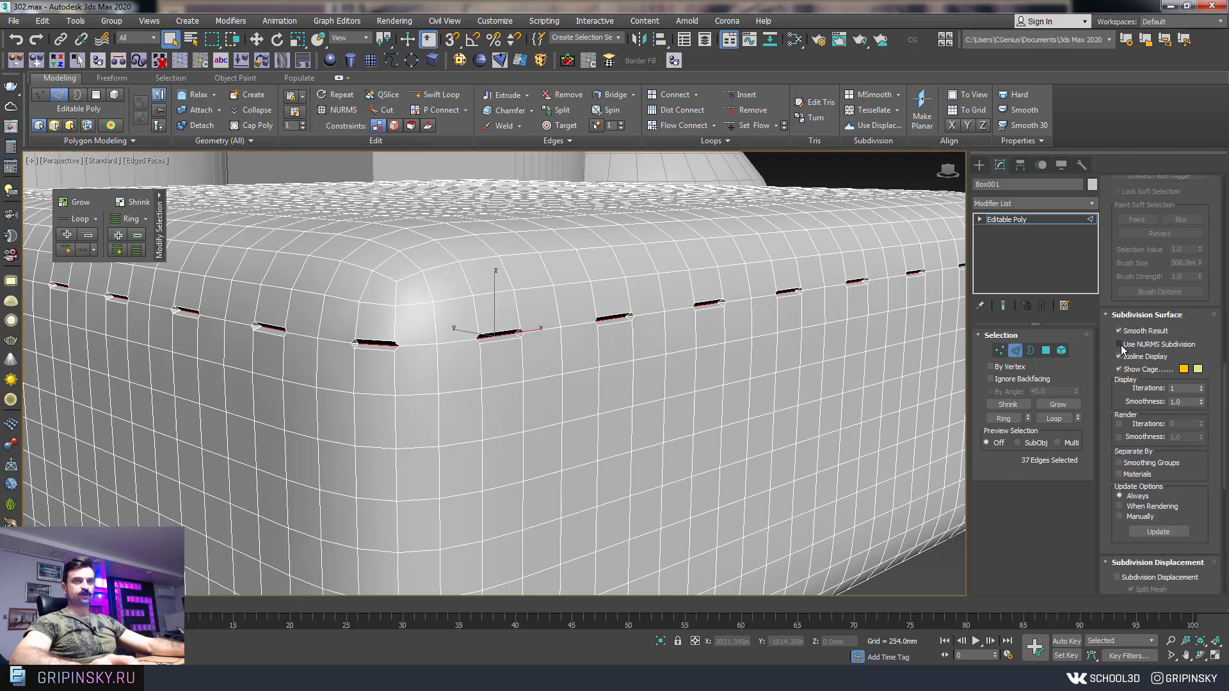
left_click(1120, 345)
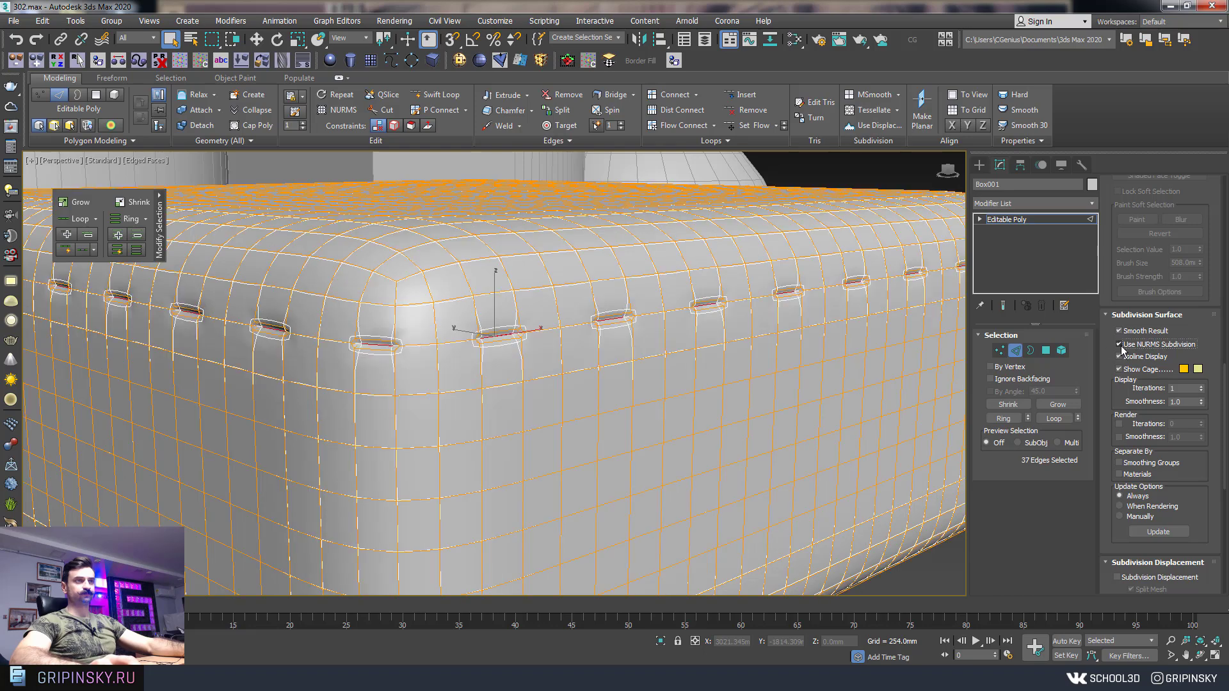
key("F4")
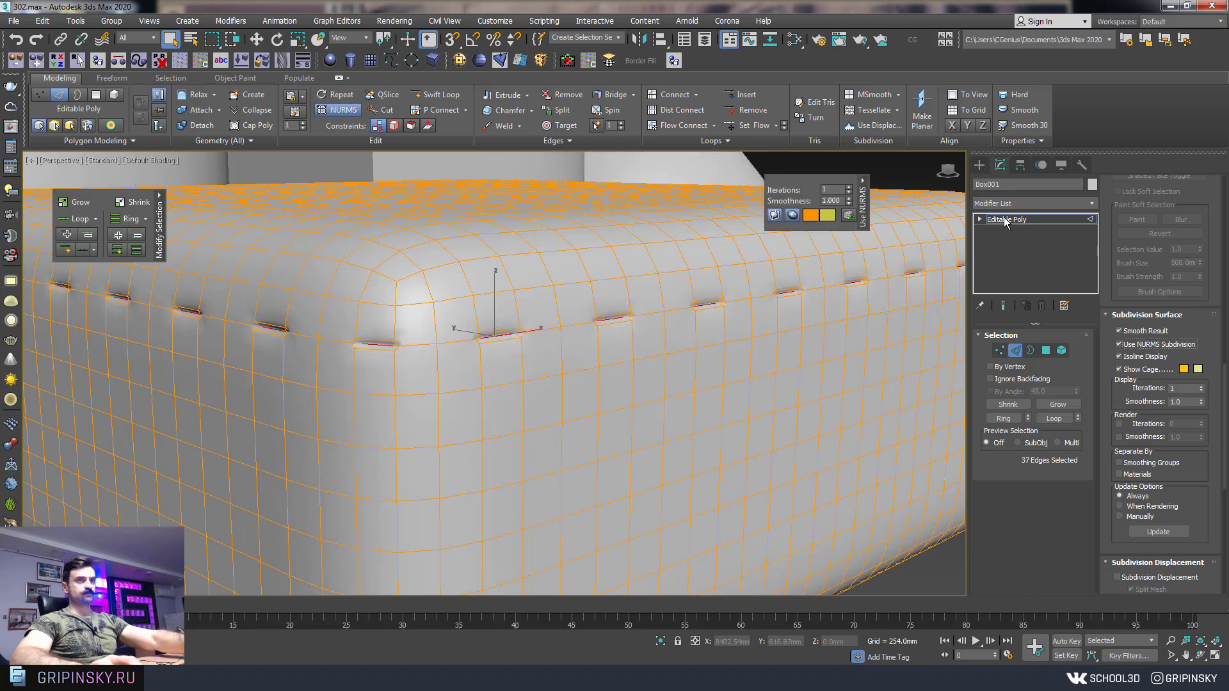
left_click(1006, 221)
scroll(729, 362, "down", 3)
middle_click_drag(727, 365, 708, 368, "alt")
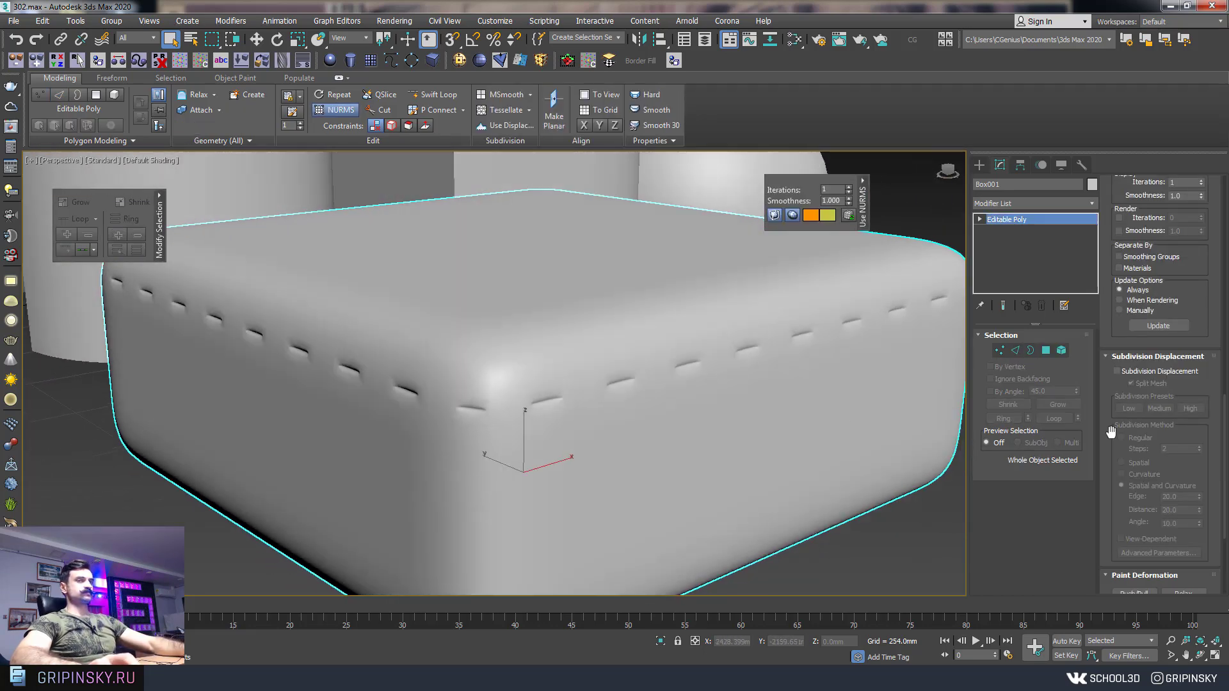
middle_click_drag(902, 542, 892, 502, "alt")
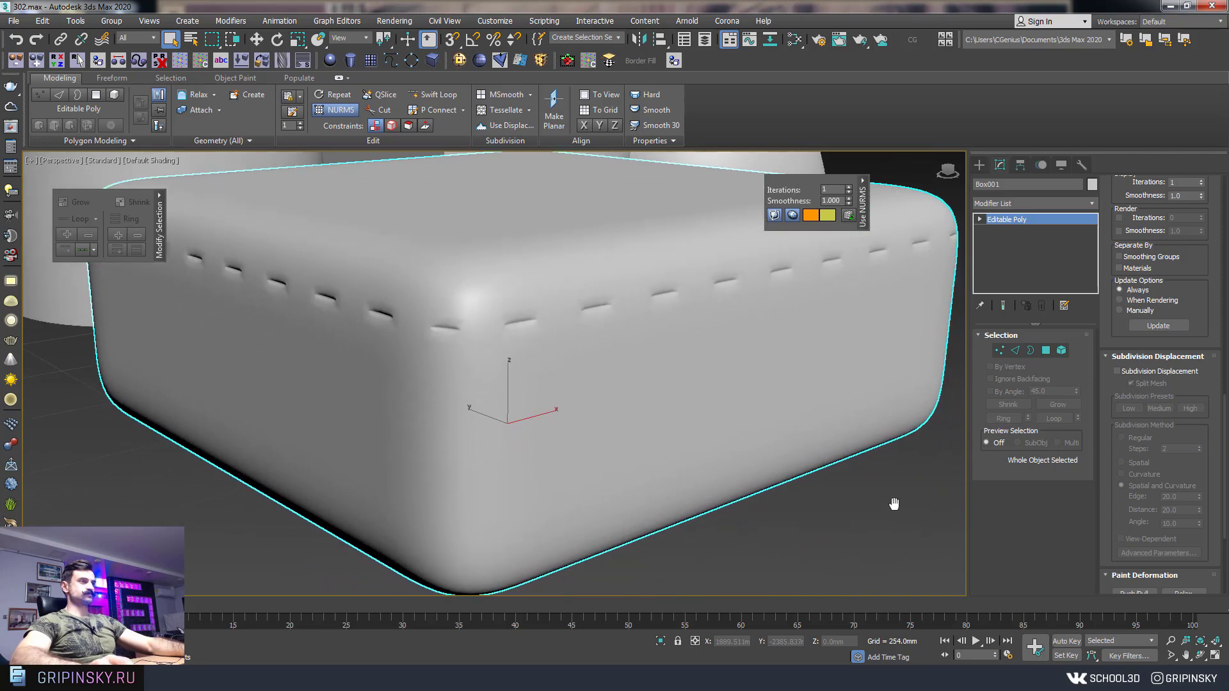
key("F4")
- Dot Loop a cushion side edge using a custom Dot Gap, then enter Vertex level
key("2")
left_click(501, 387)
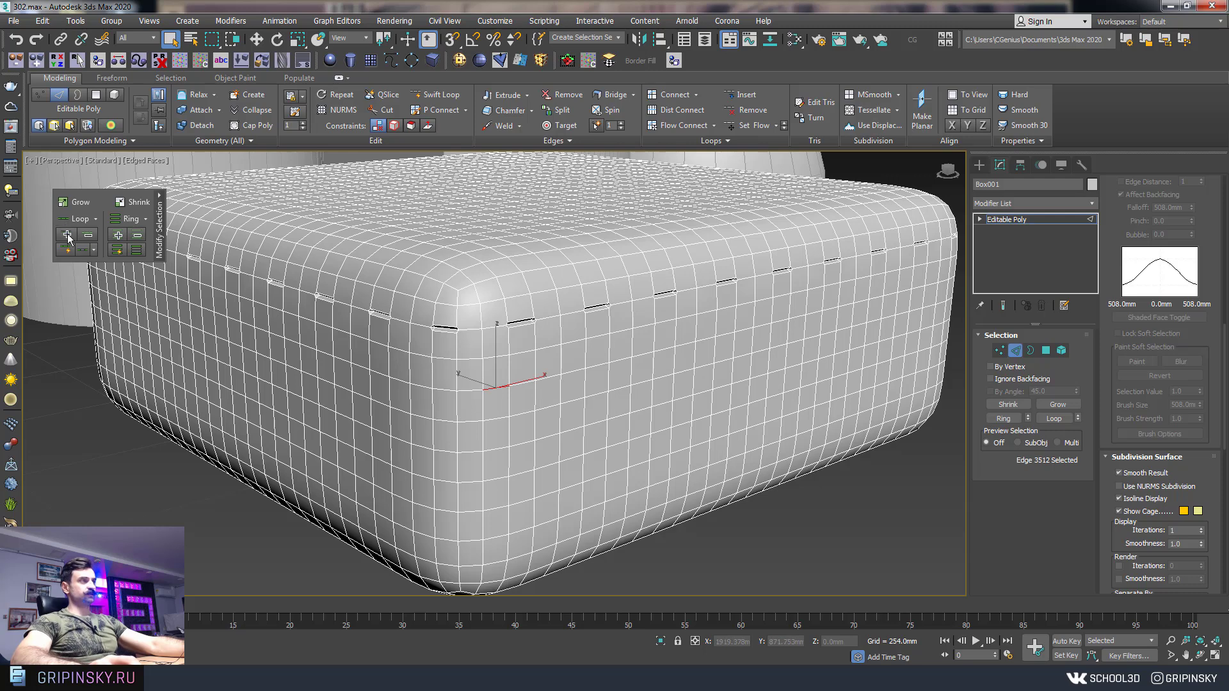
left_click(160, 221)
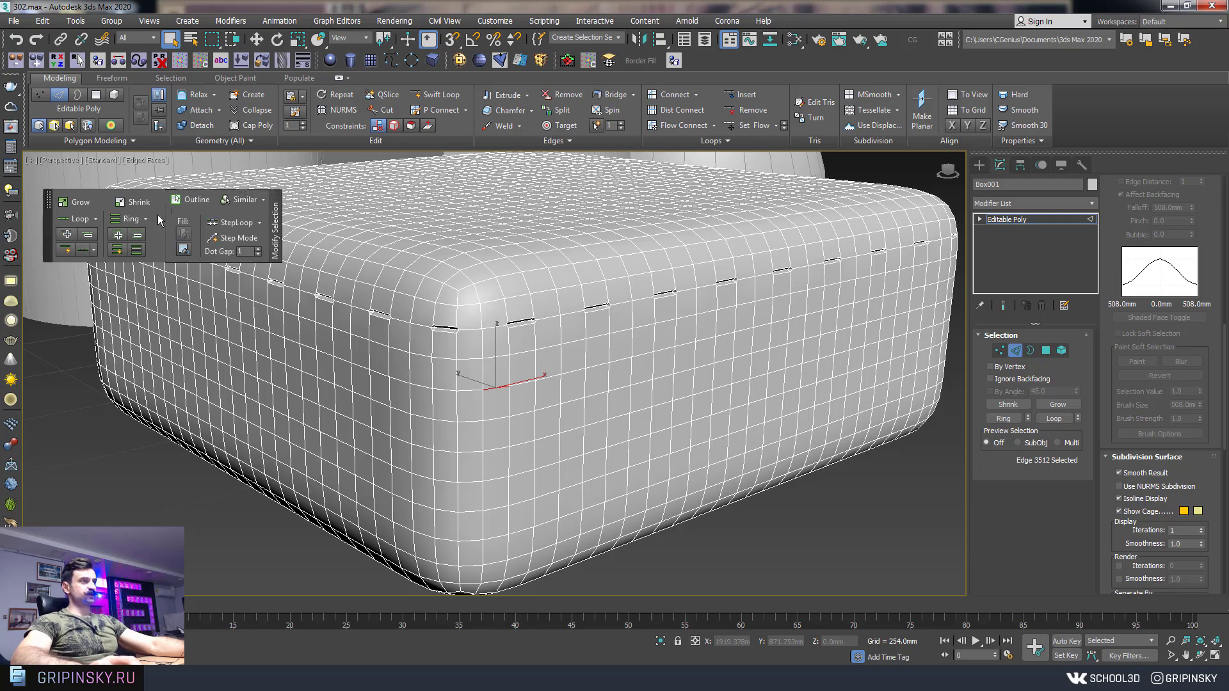
left_click(240, 252)
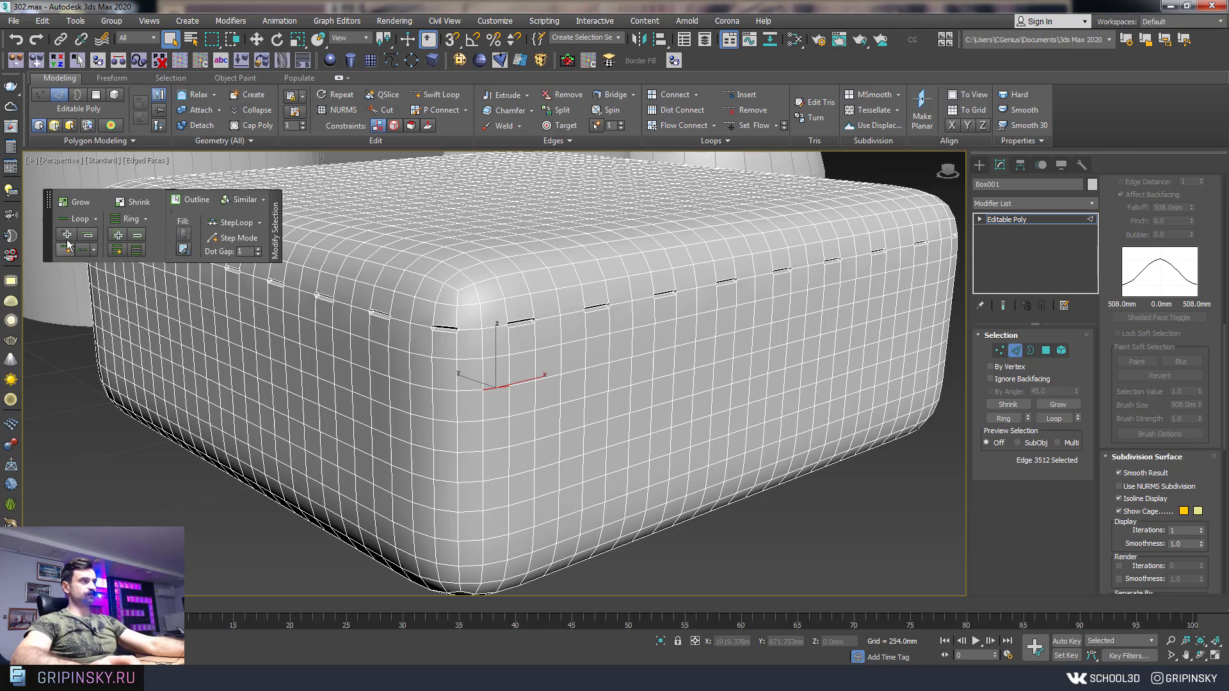
left_click(87, 251)
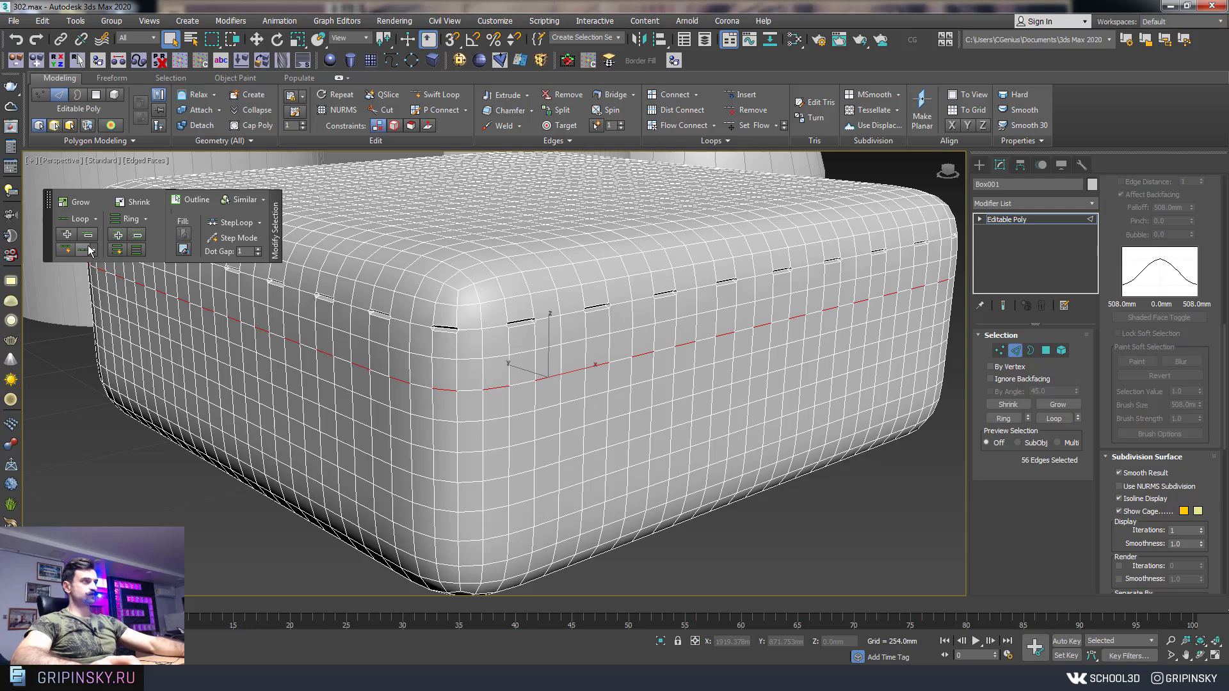
key("ctrl+z")
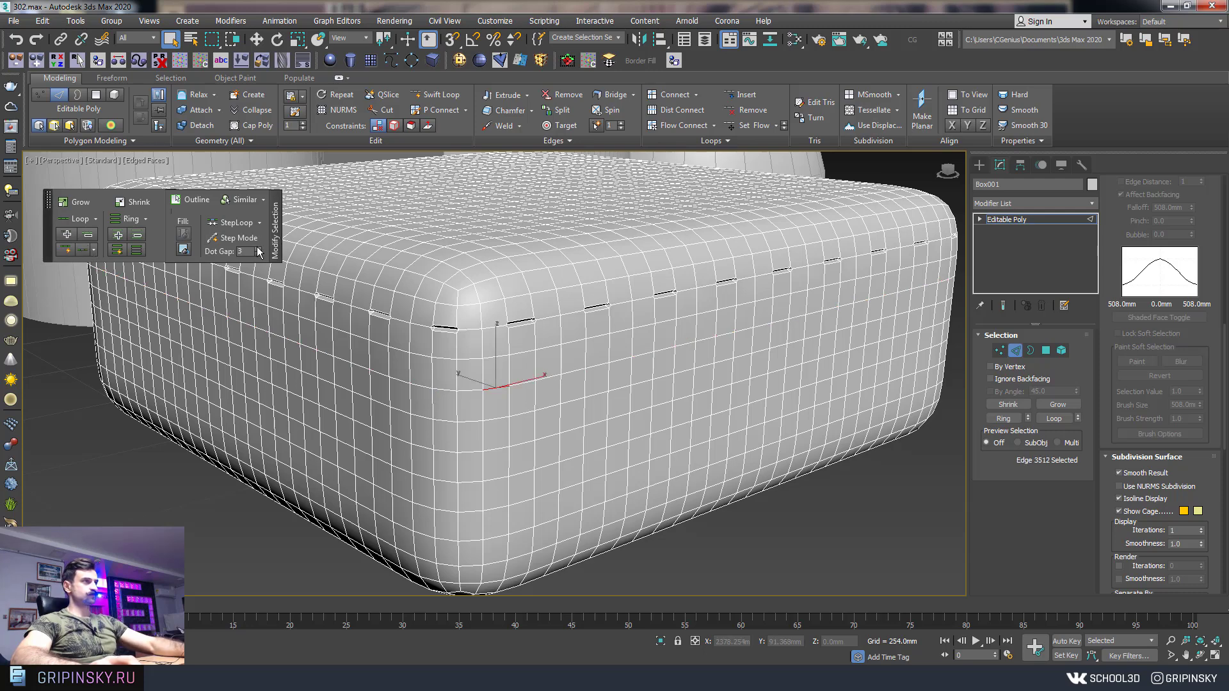
left_click(85, 249)
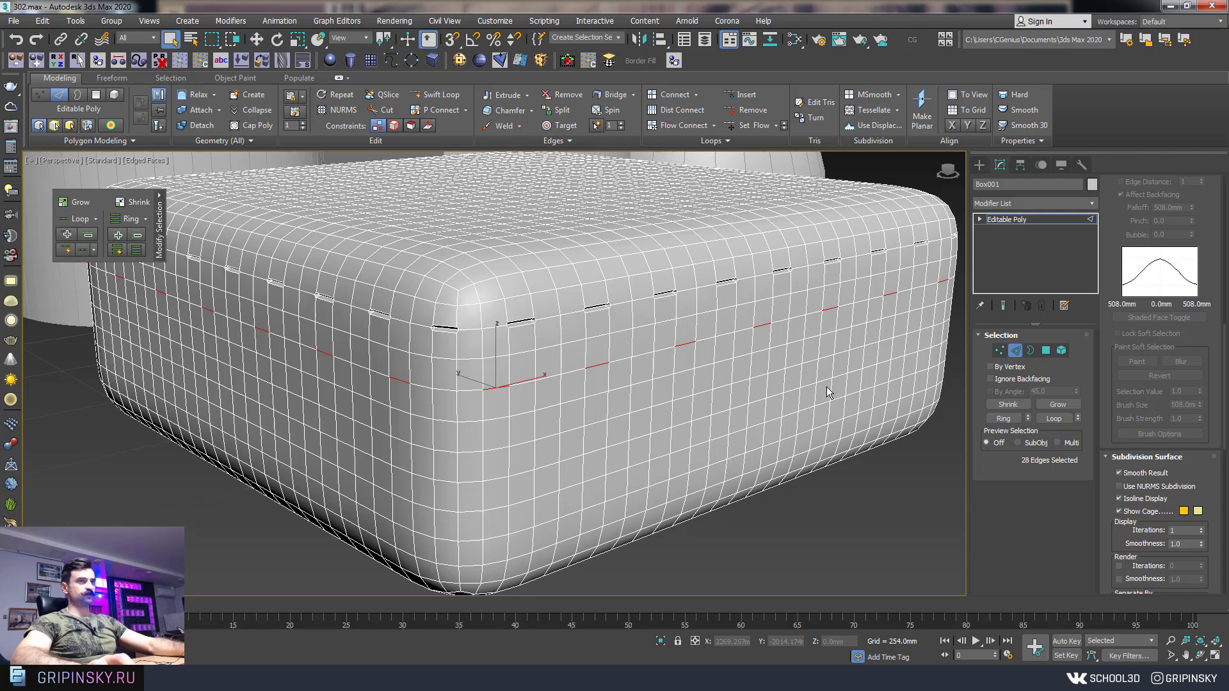
left_click(1000, 351)
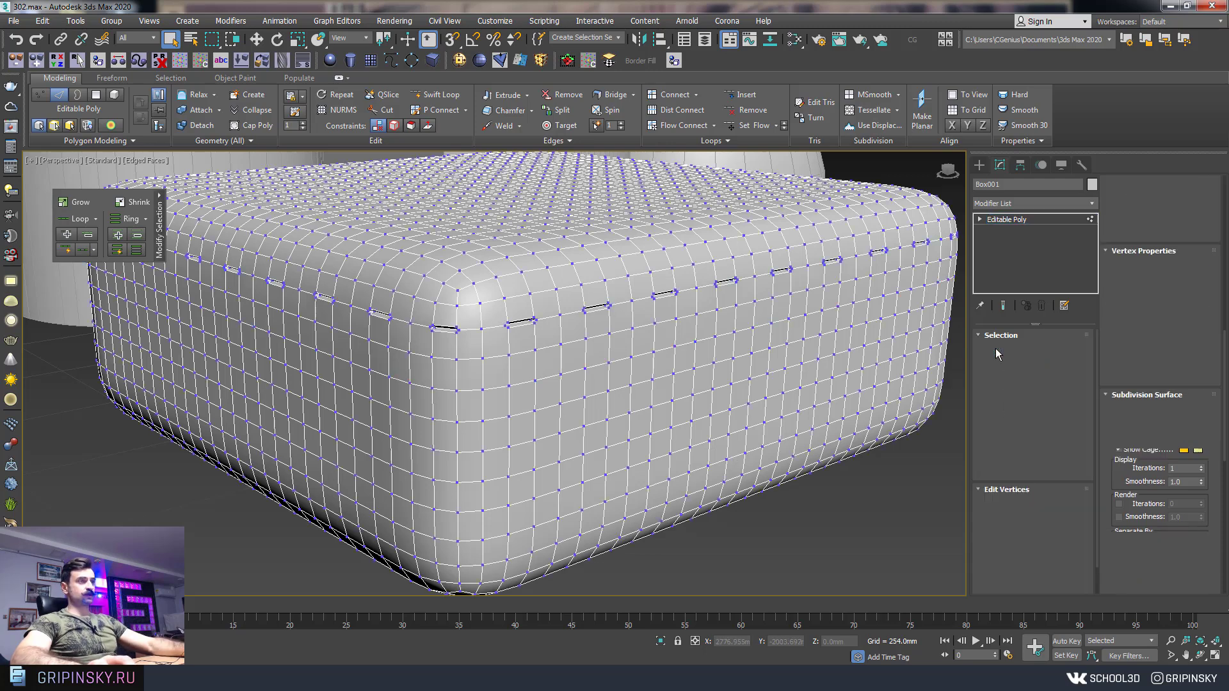
- Pick two spaced side vertices and Dot Loop them into 28 vertices with dot gap 3
left_click(510, 386)
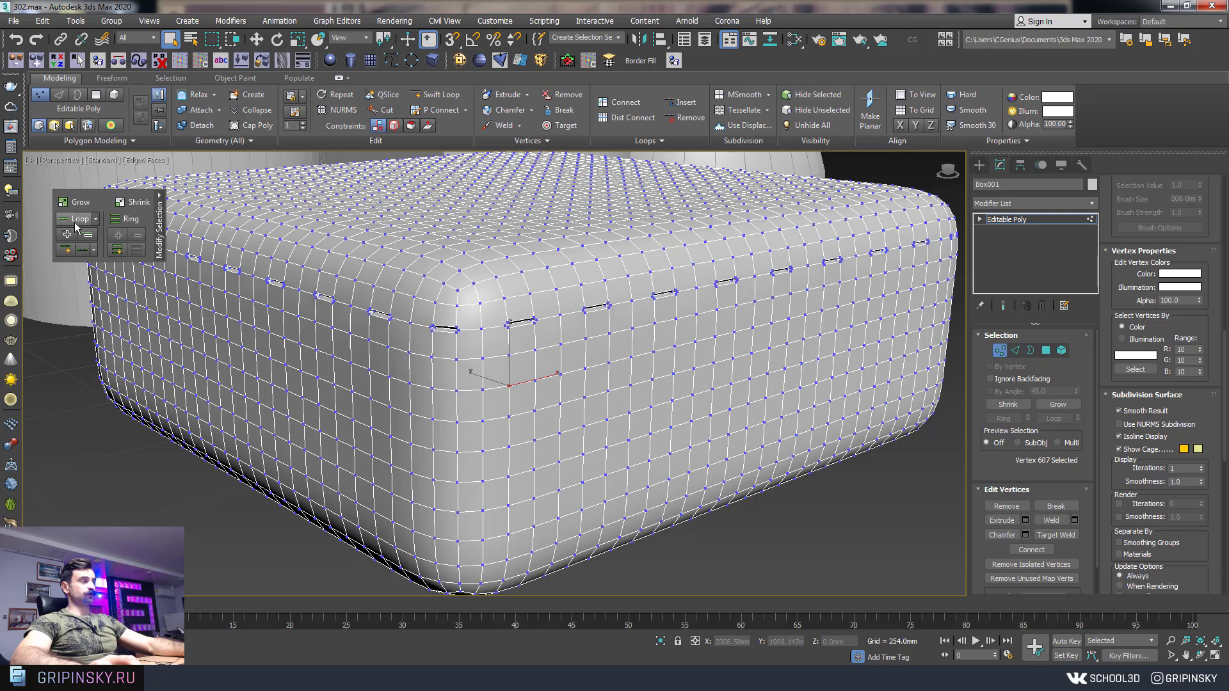
left_click(534, 381, "ctrl")
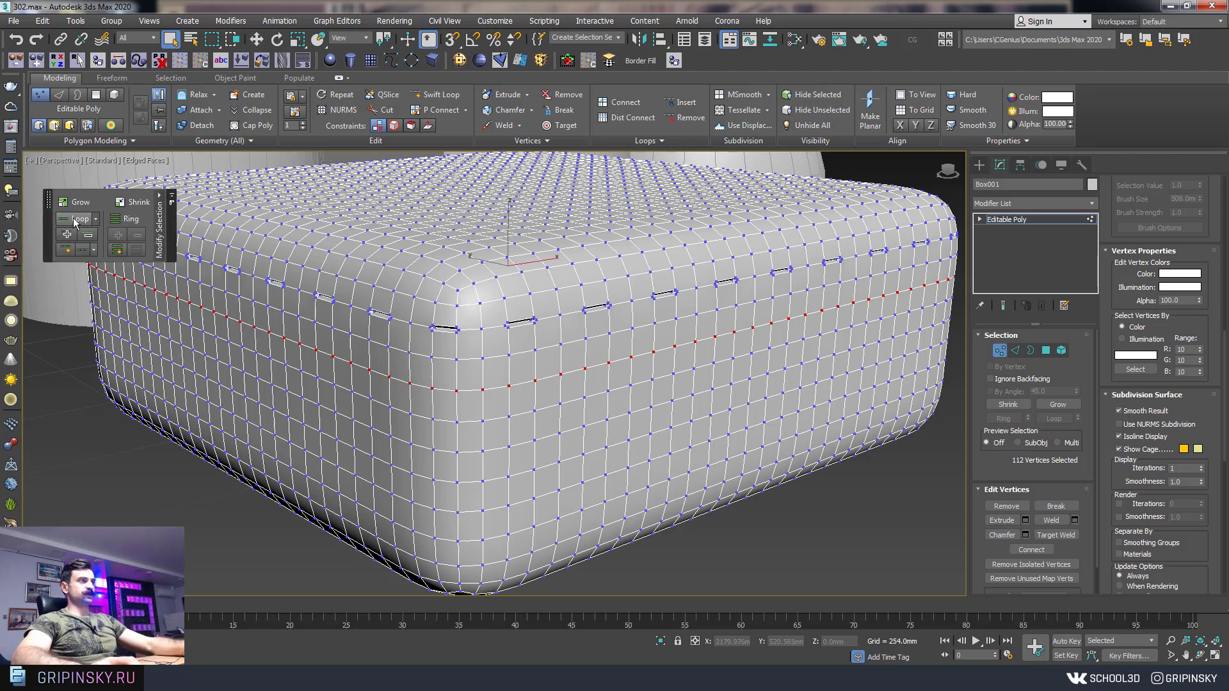
left_click(93, 251)
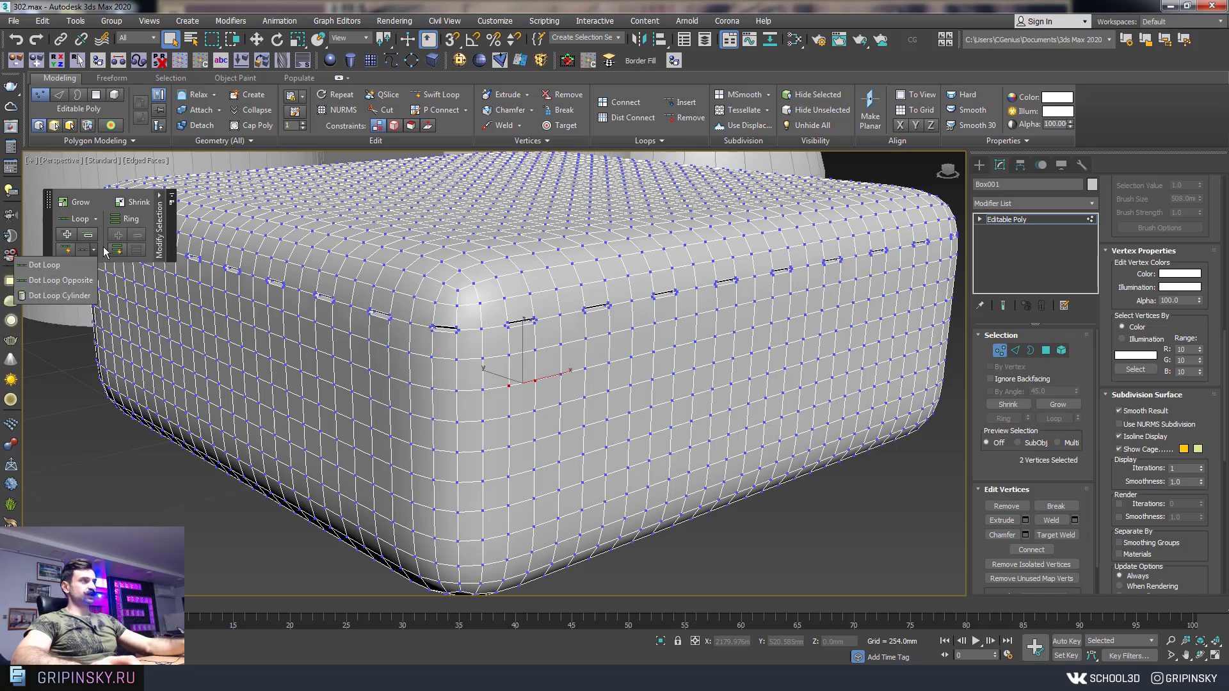
left_click(95, 251)
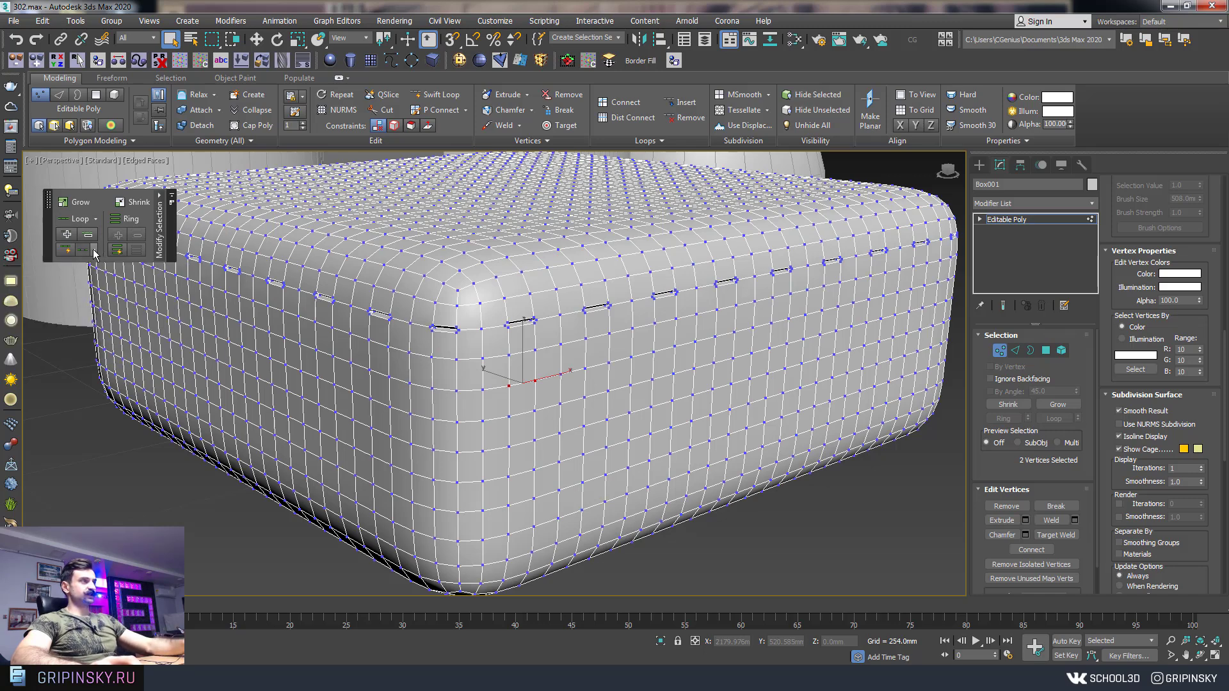
left_click(160, 227)
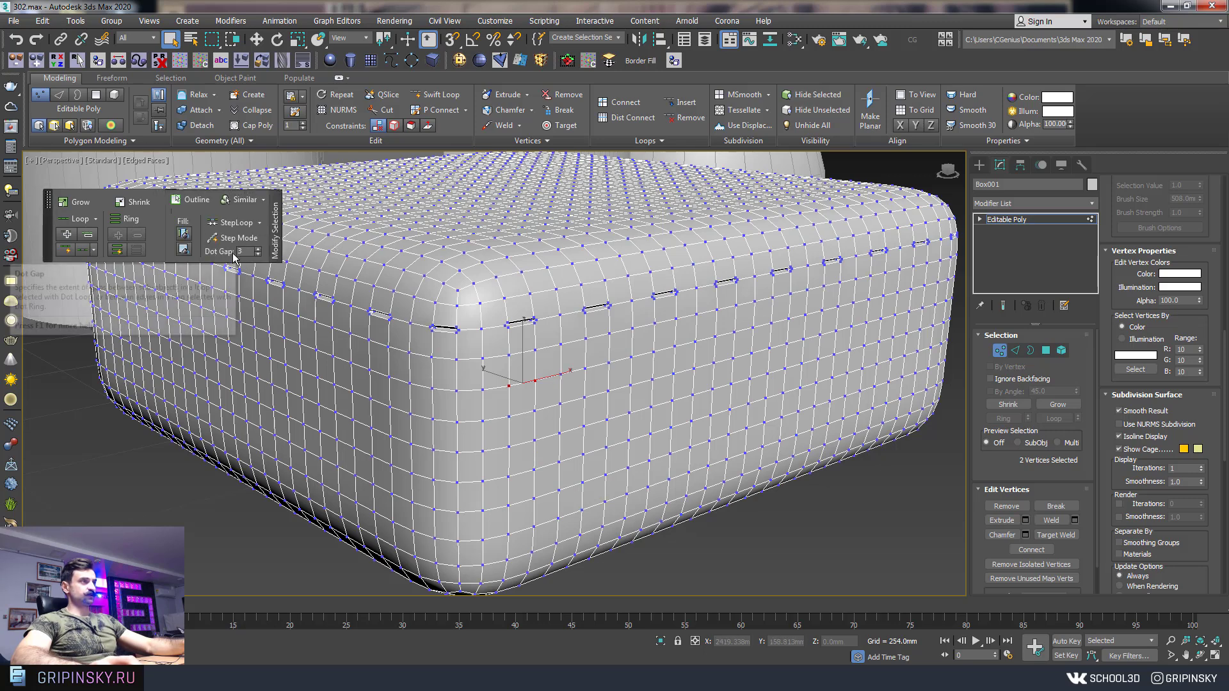
left_click(84, 251)
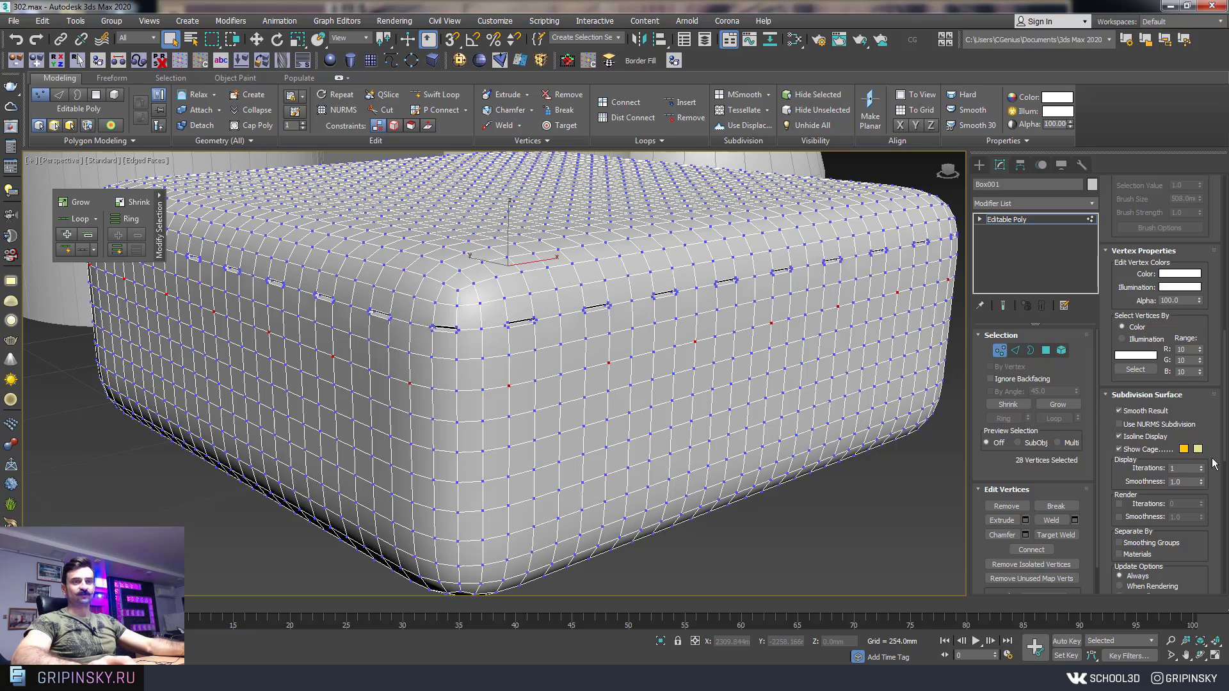
- Extrude the 28 vertices slightly inward and NURMS-smooth the cushion into soft dents
left_click(1027, 521)
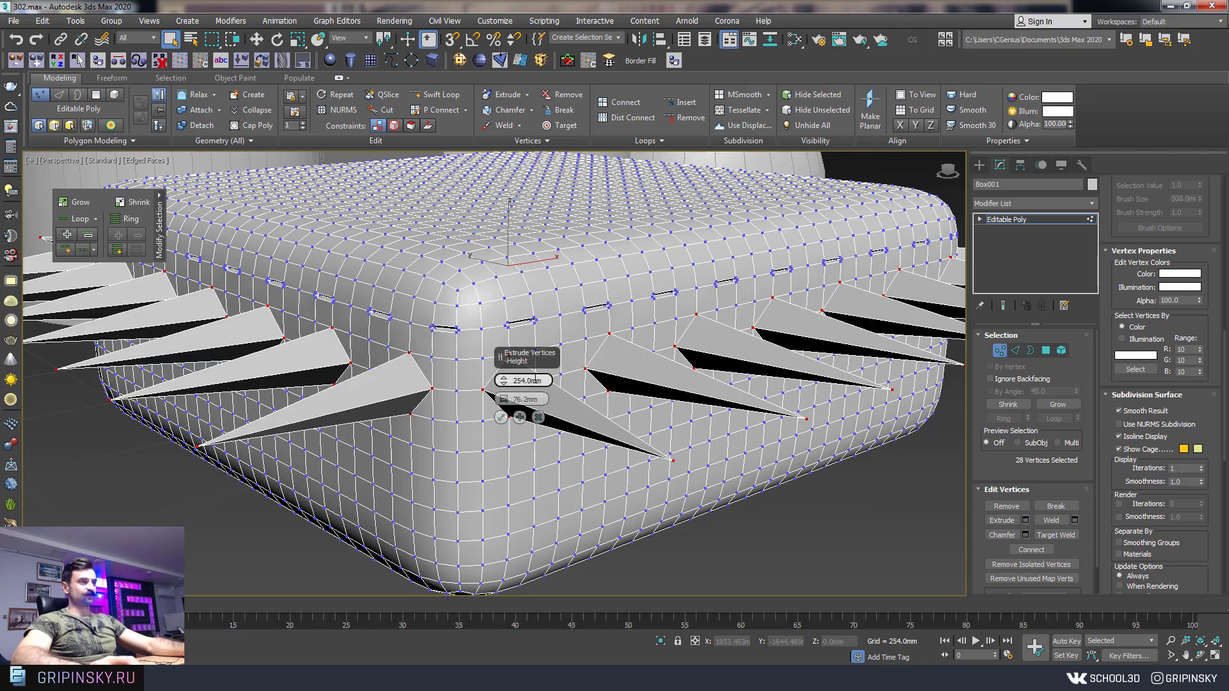
right_click(506, 384)
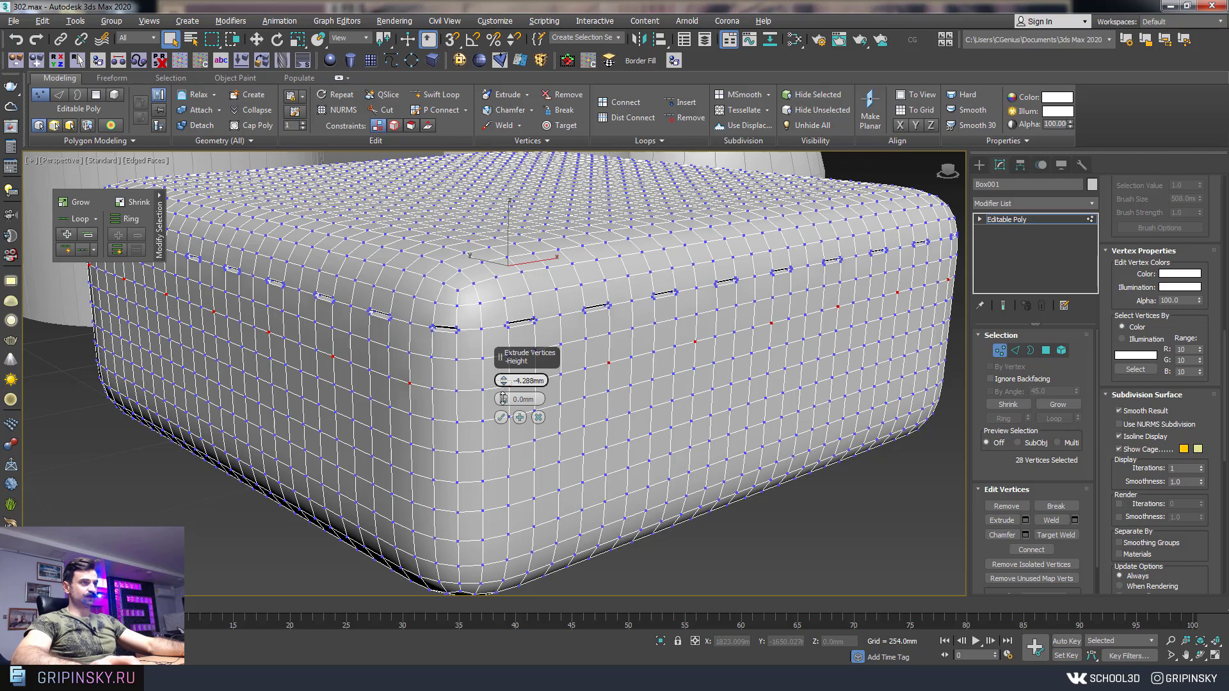
left_click_drag(504, 399, 503, 392)
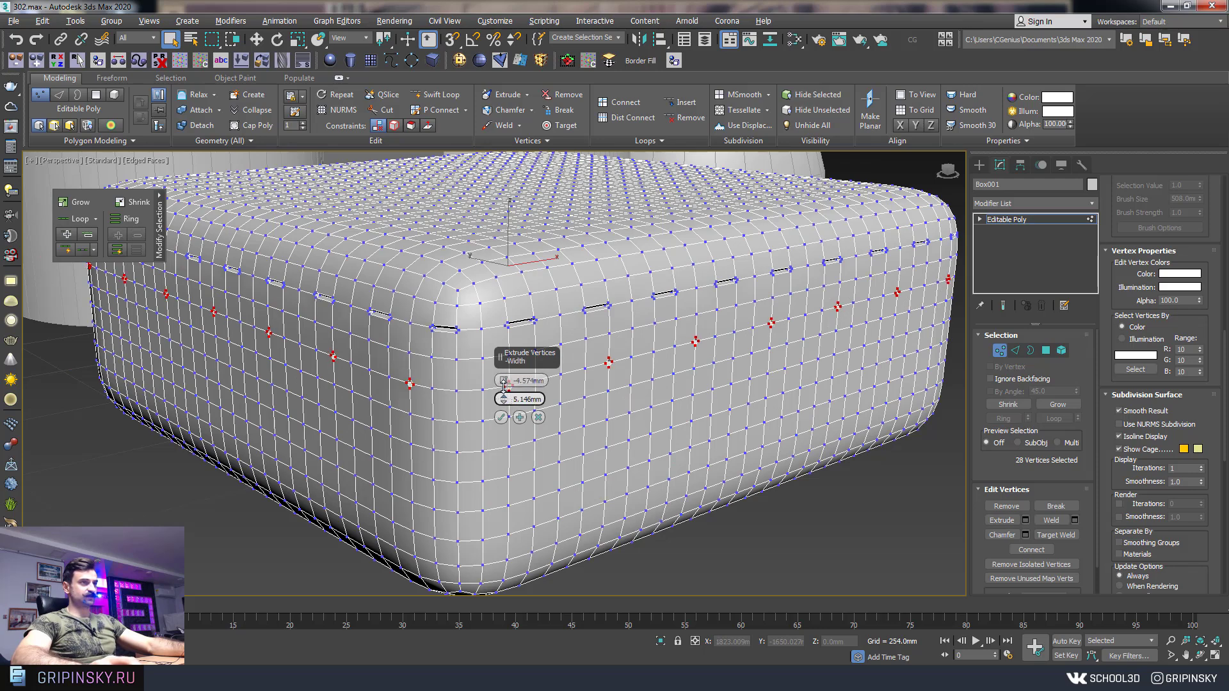
left_click(502, 417)
key("1")
middle_click_drag(816, 483, 808, 483)
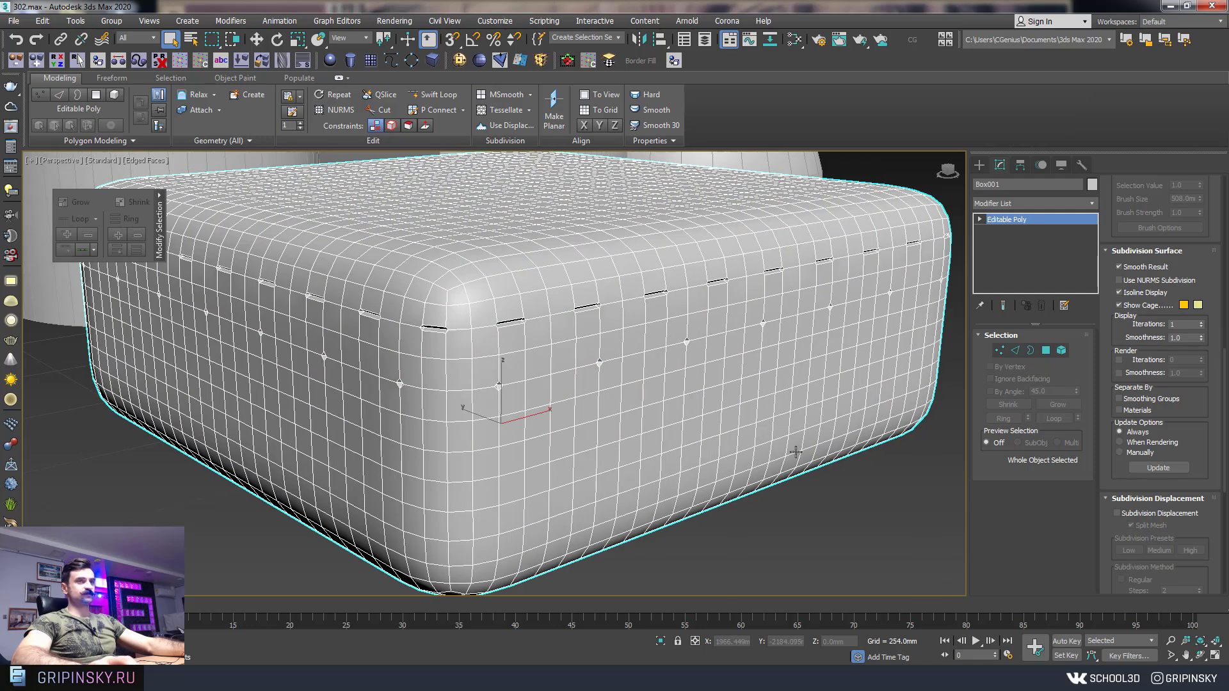
key("ctrl+q")
key("F4")
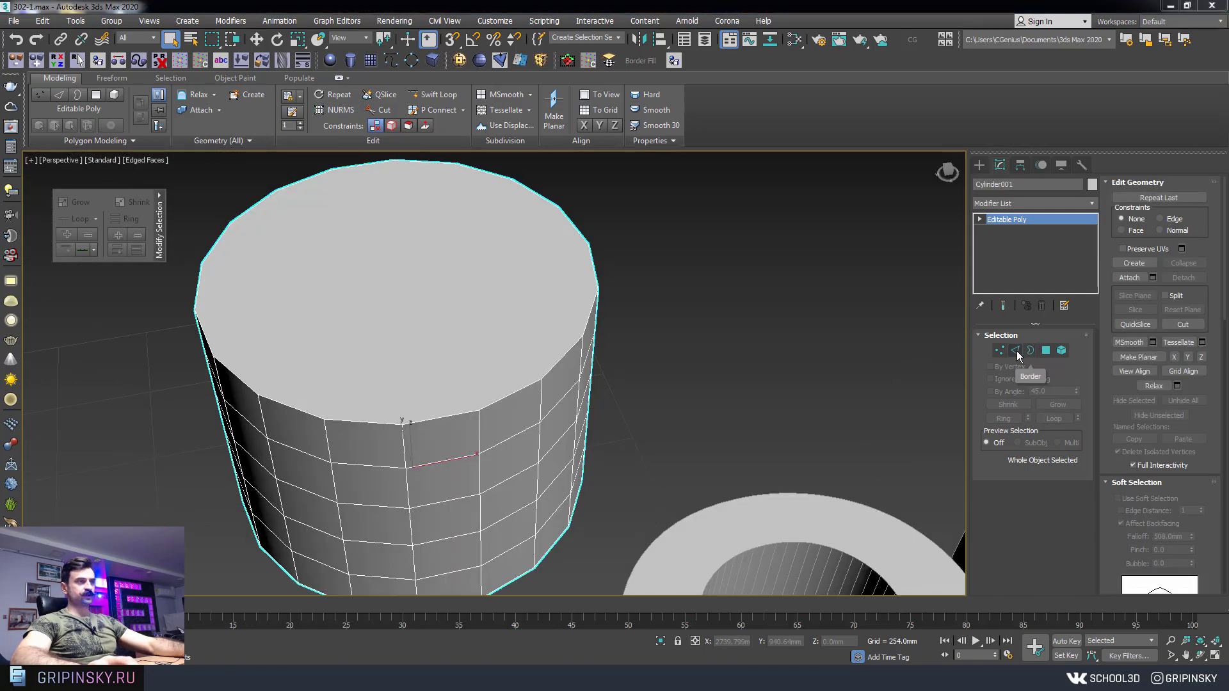
- Pick a top-rim edge on the cylinder, trying a full edge loop selection
left_click(1016, 351)
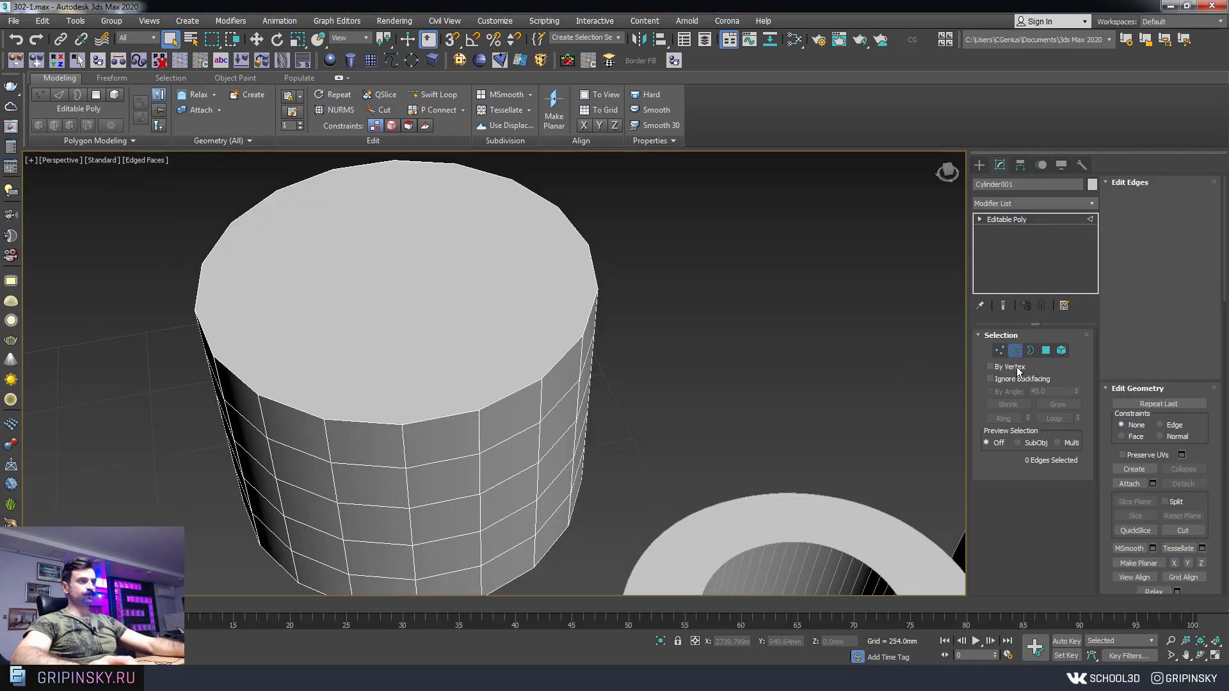
left_click(507, 396)
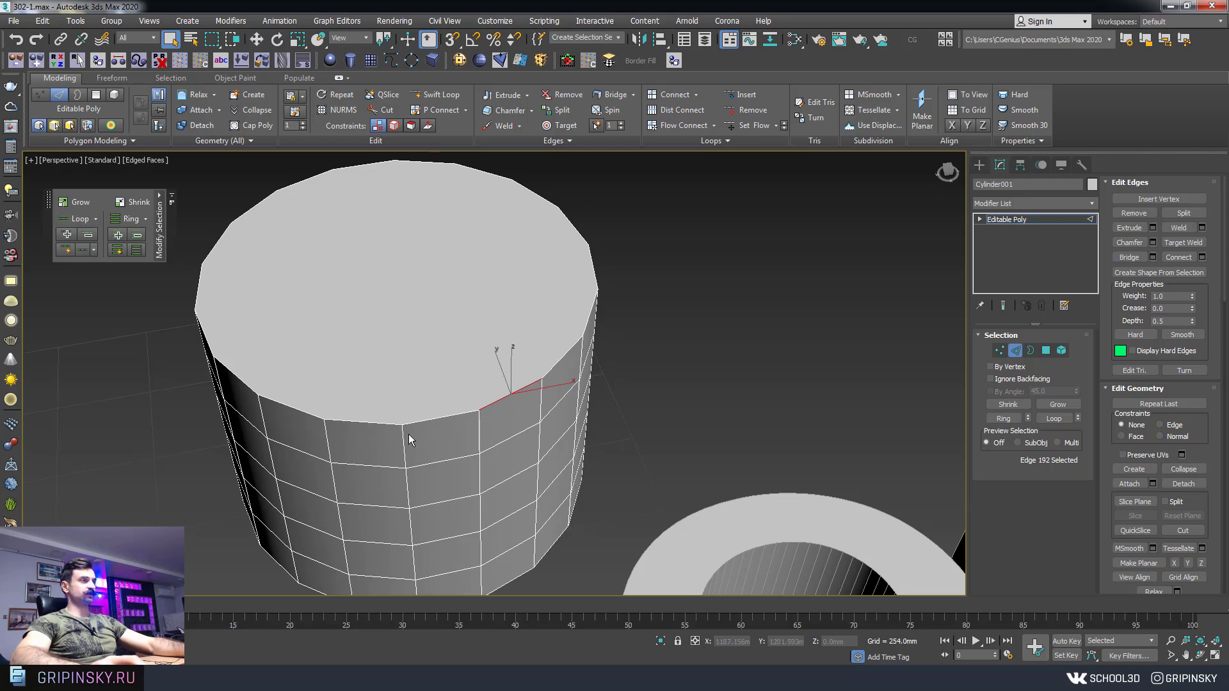
left_click(494, 445)
left_click(76, 218)
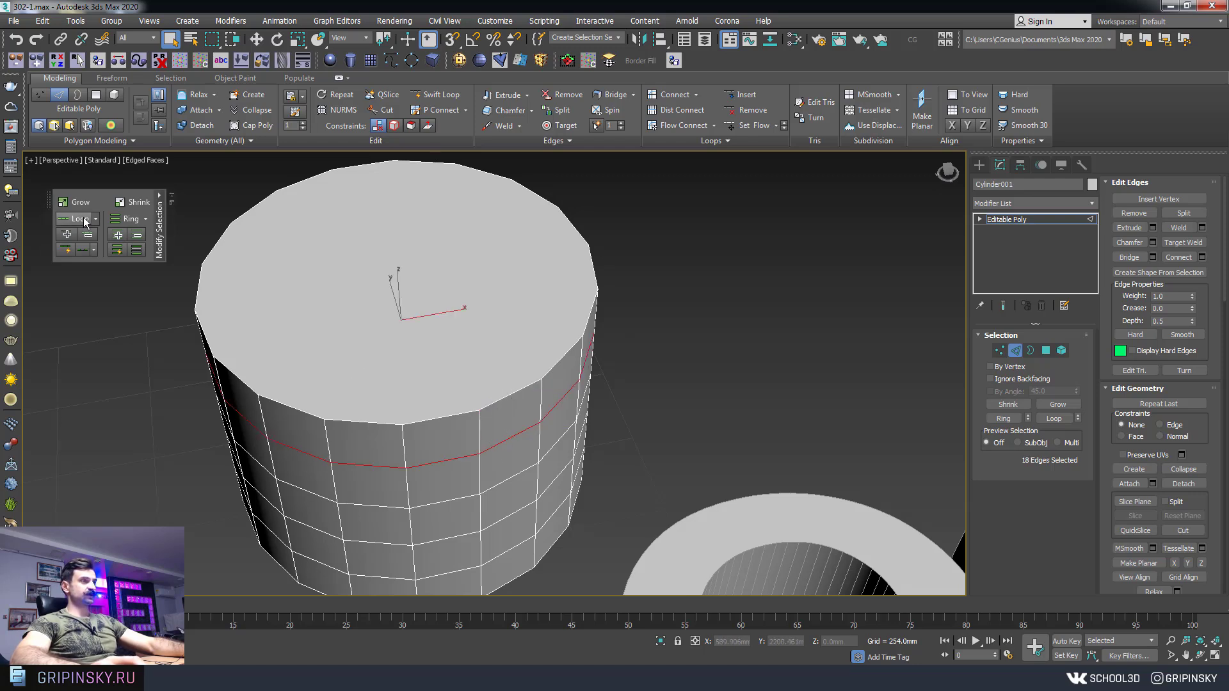
left_click(502, 396)
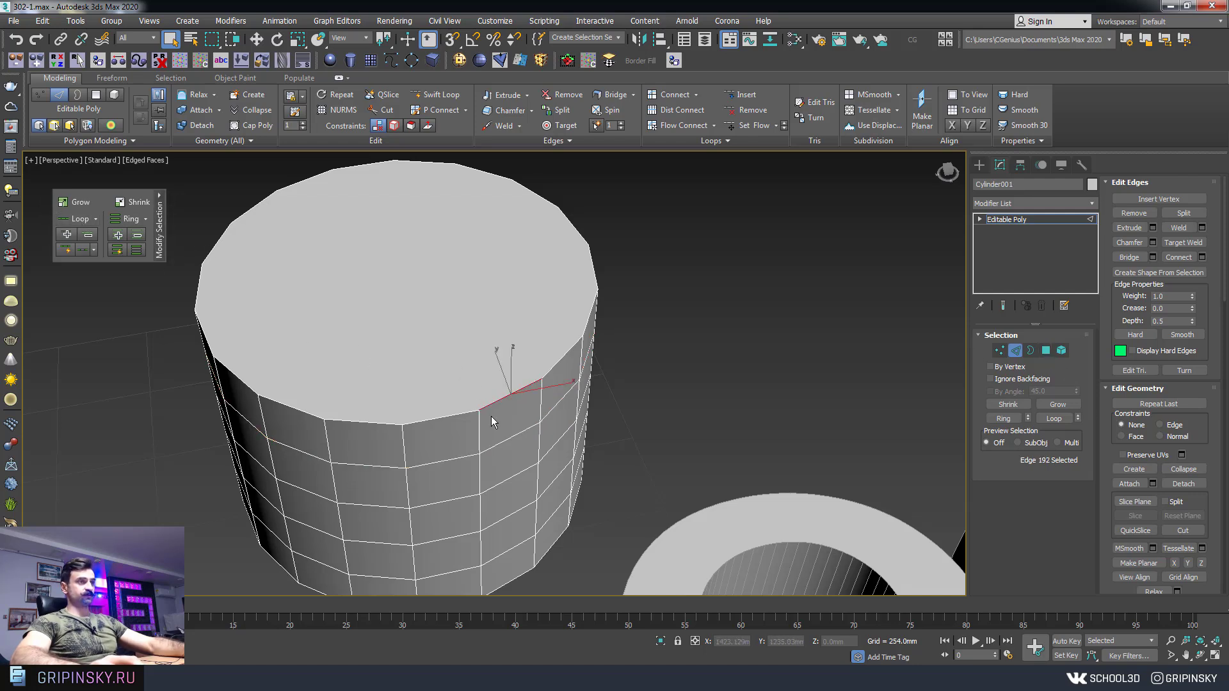
- Inset the cylinder's top polygon
left_click(1046, 350)
left_click(534, 336)
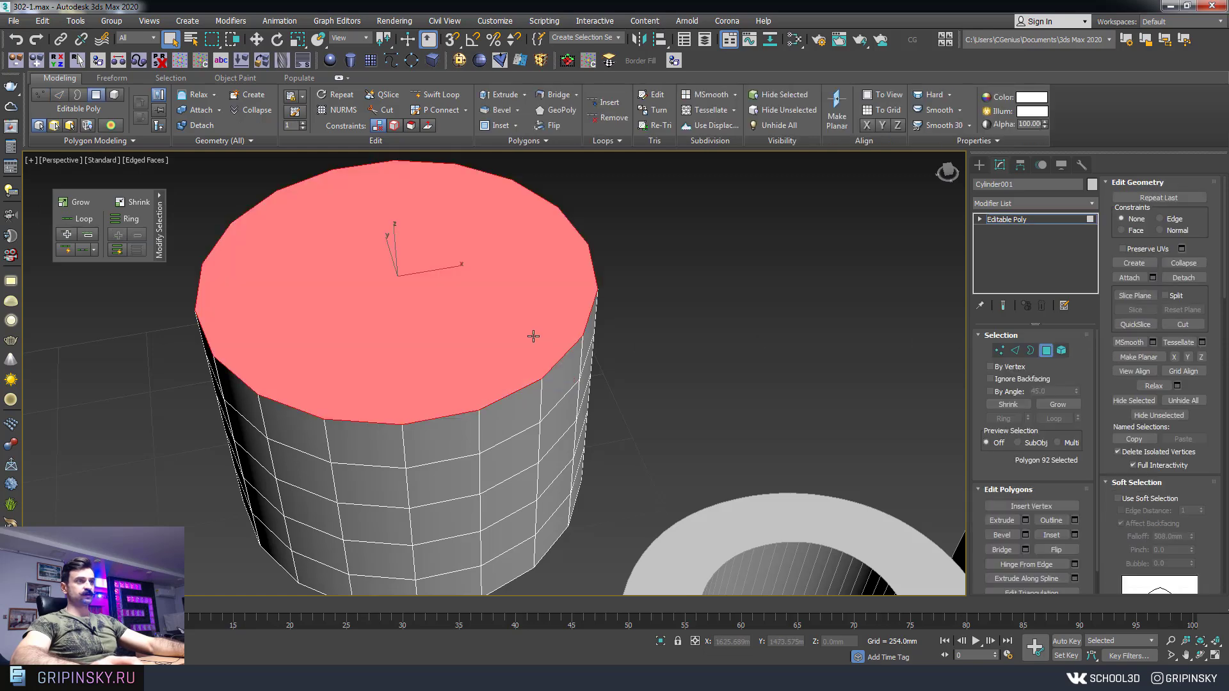
left_click(1076, 534)
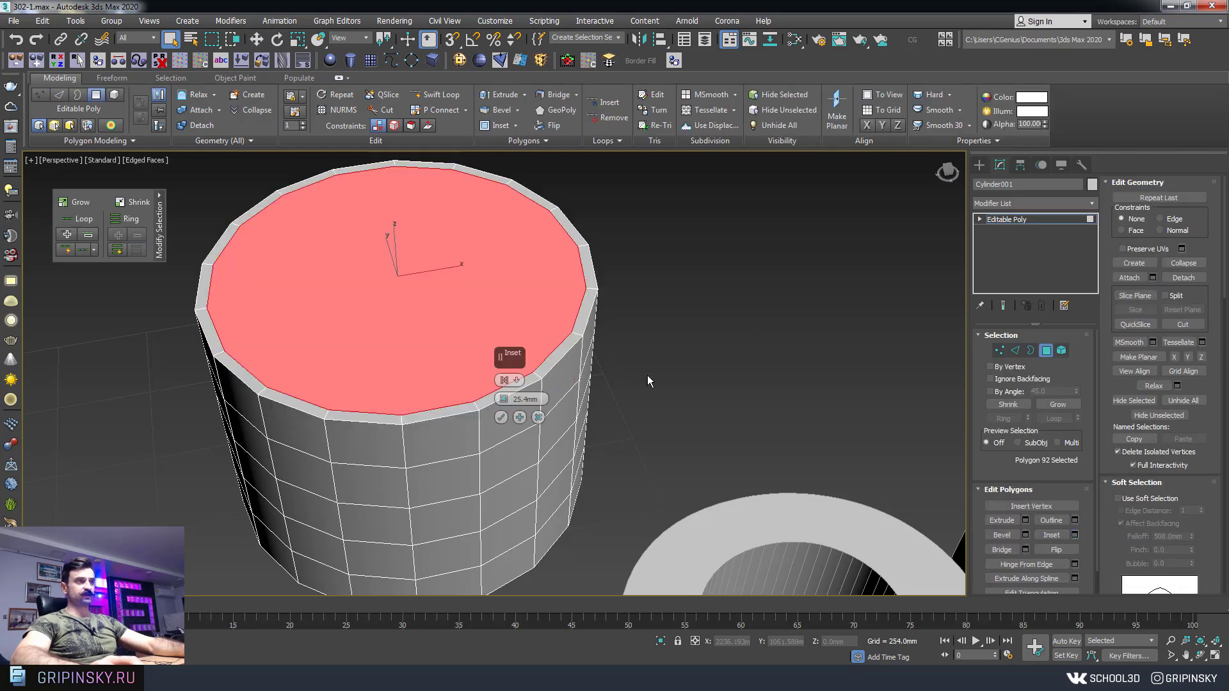
left_click(501, 417)
- Select both cylinder end rim loops with Loop Cylinder Ends
key("2")
left_click(506, 395)
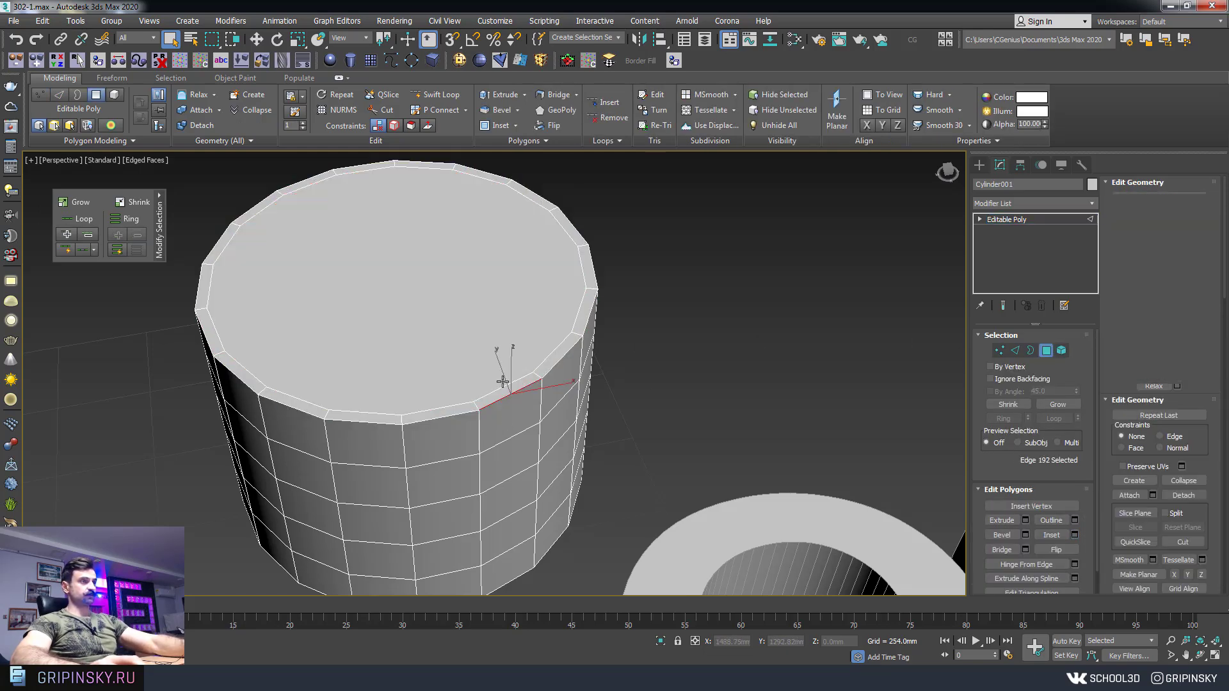
left_click(87, 223)
key("ctrl+z")
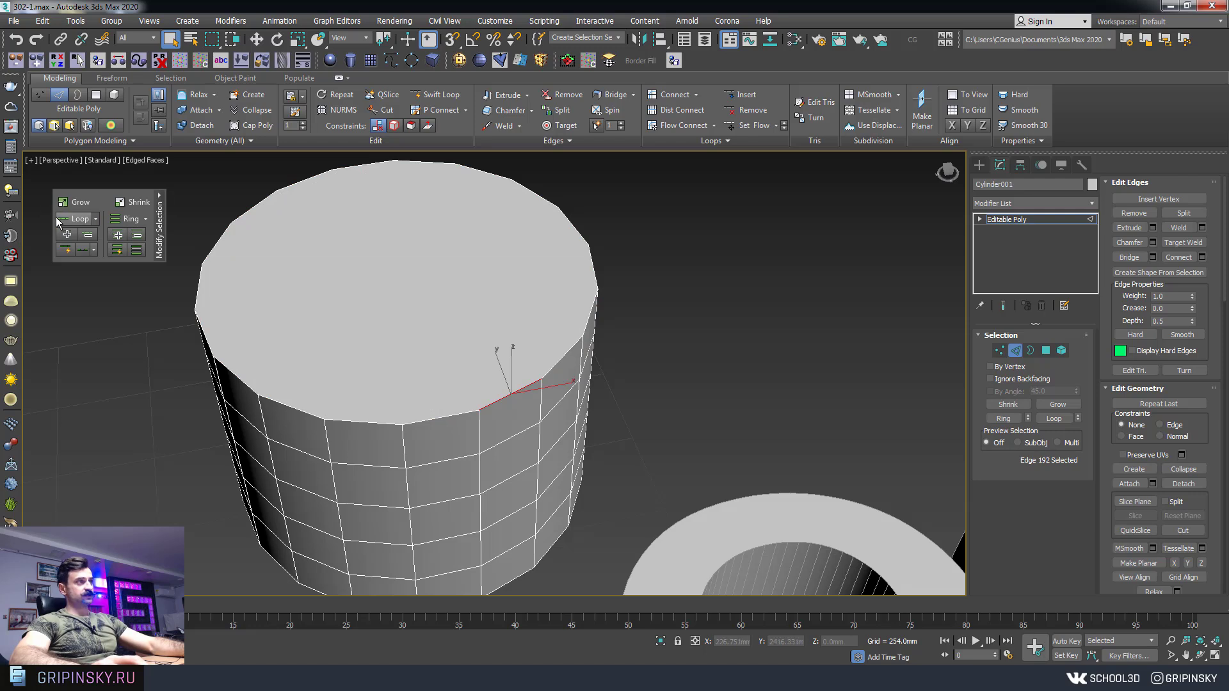
left_click(95, 219)
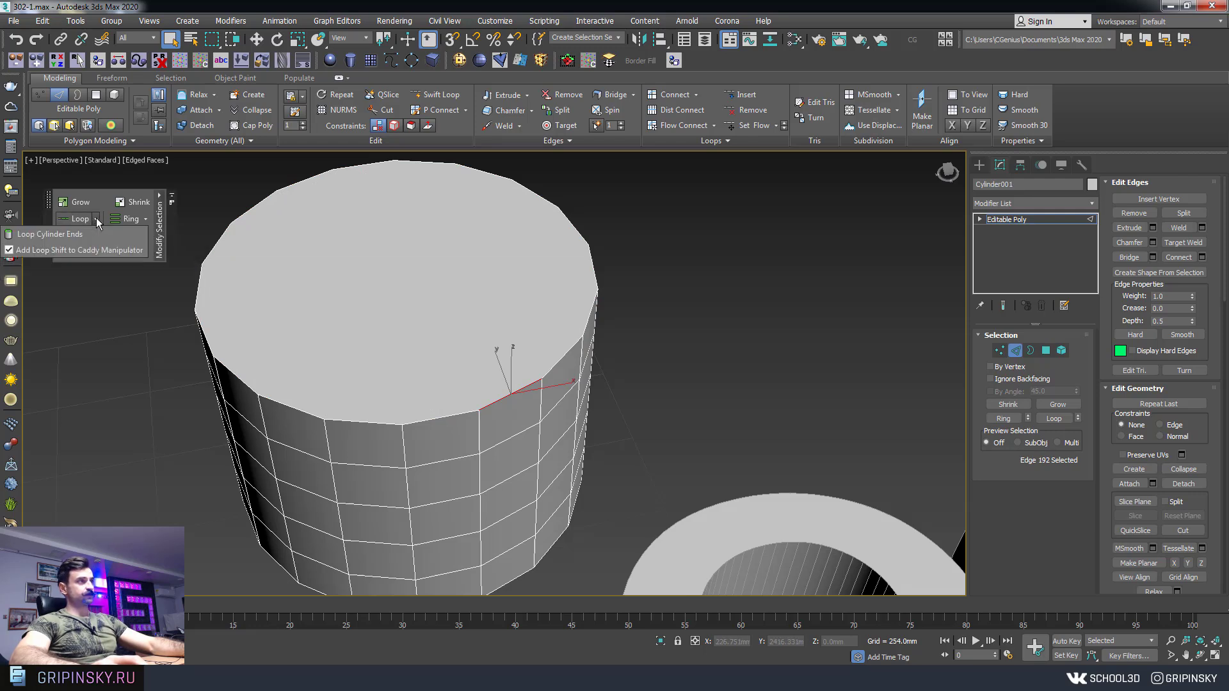
left_click(51, 235)
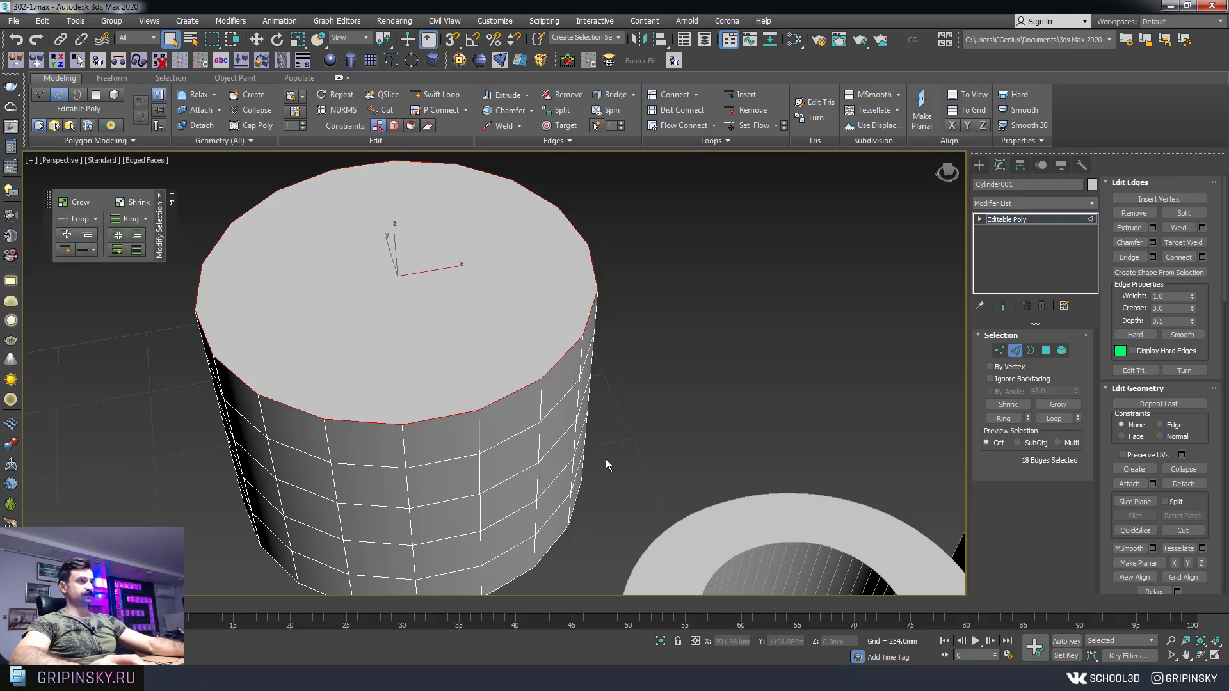
- Select the full 192-edge outline loop of the '3' text object
mouse_move(765, 272)
middle_mouse_down()
mouse_move(696, 334)
mouse_move(696, 318)
mouse_move(1075, 225)
middle_mouse_up()
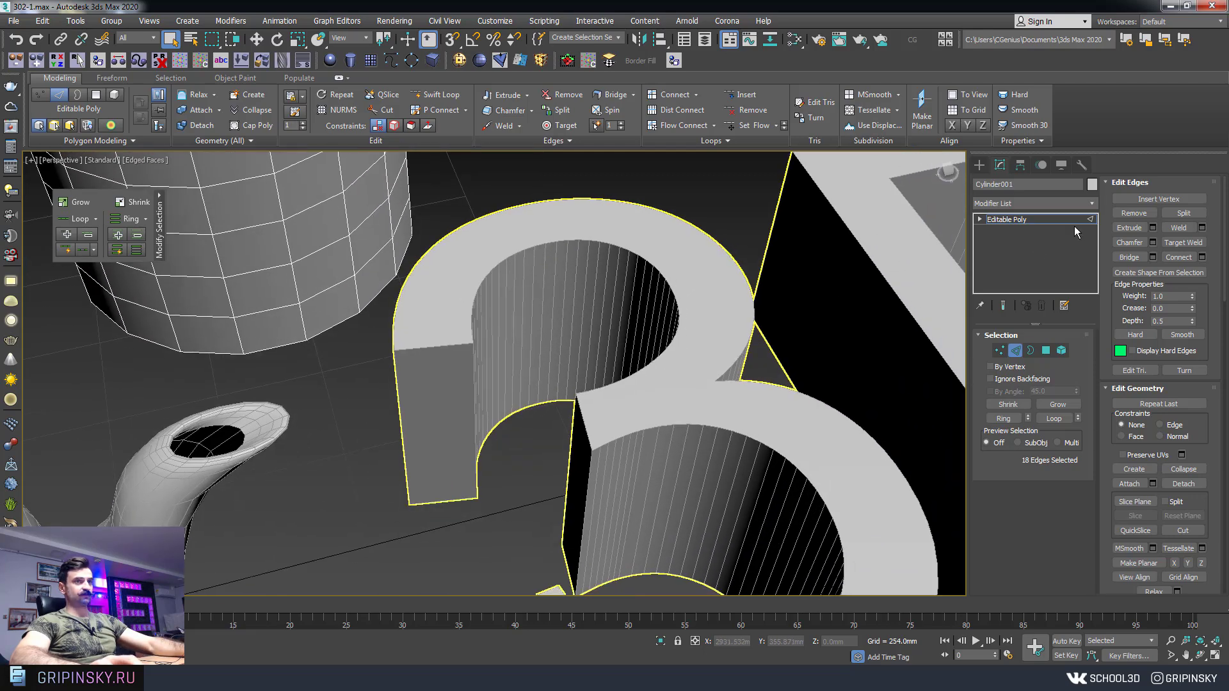
left_click(999, 221)
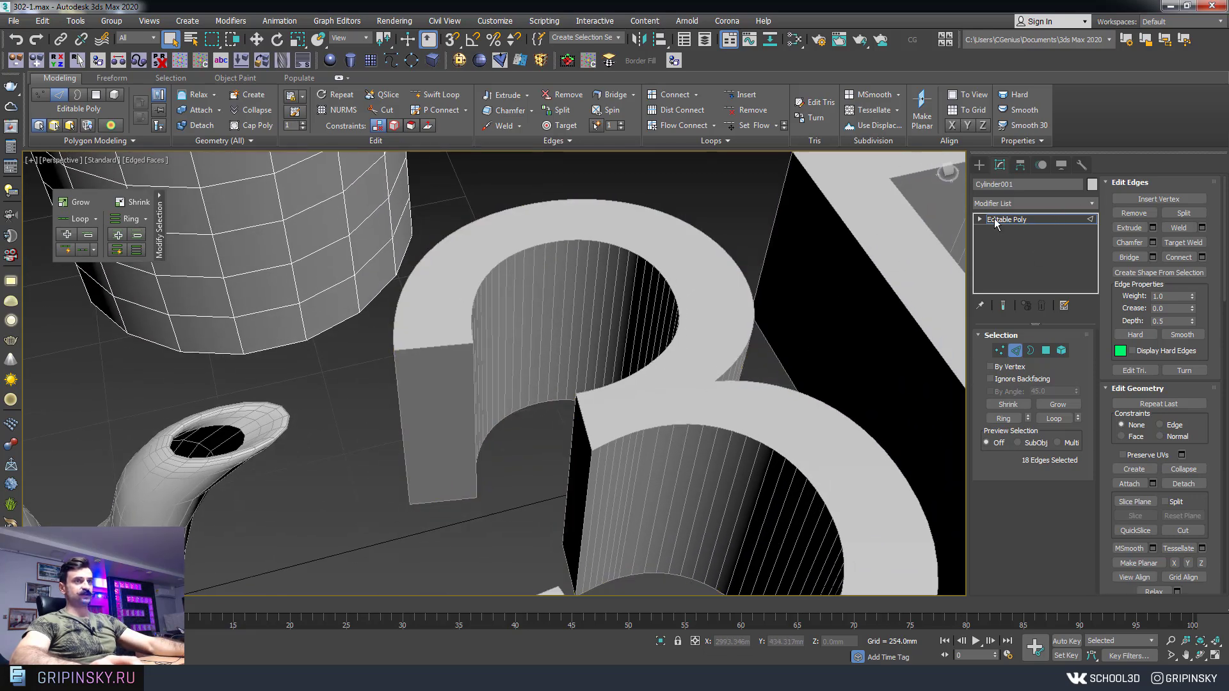
left_click(678, 410)
middle_click_drag(678, 410, 571, 314)
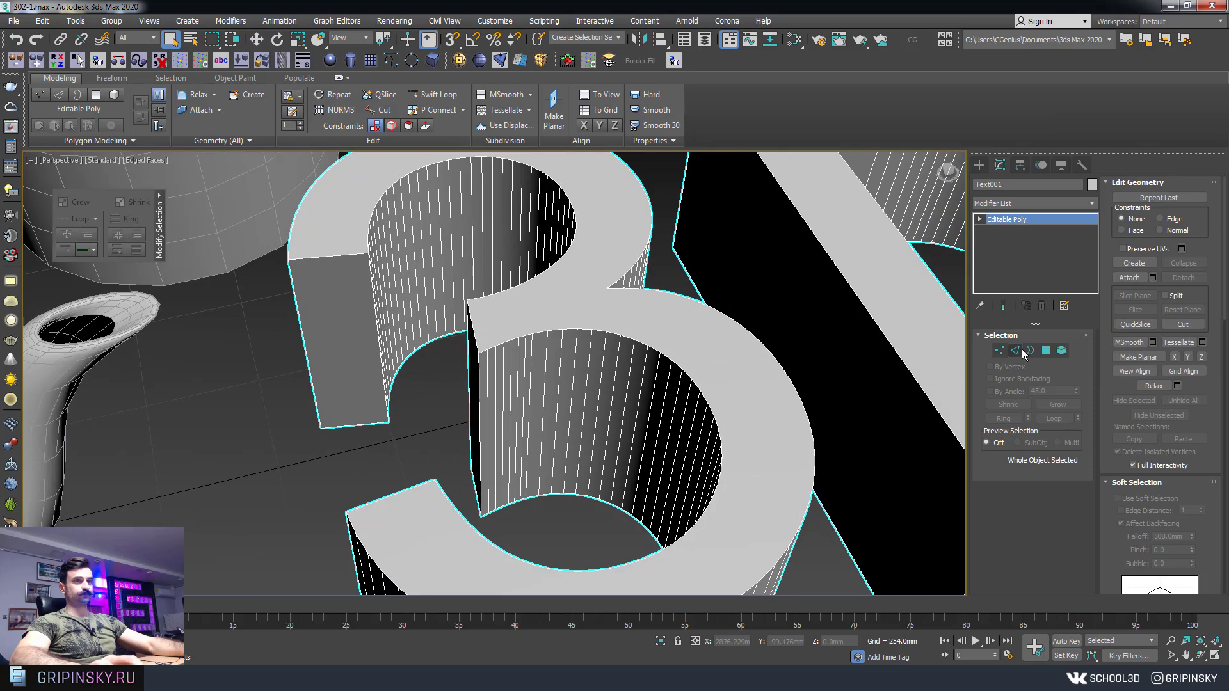
key("2")
left_click(653, 349)
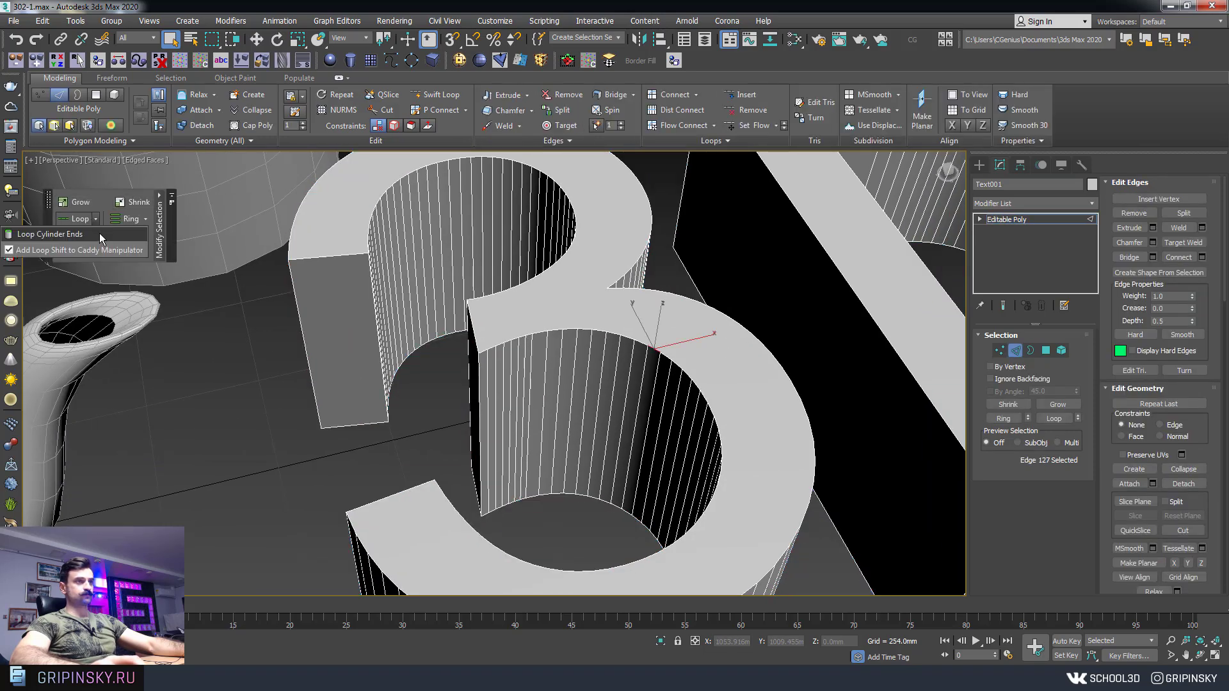
left_click(90, 218)
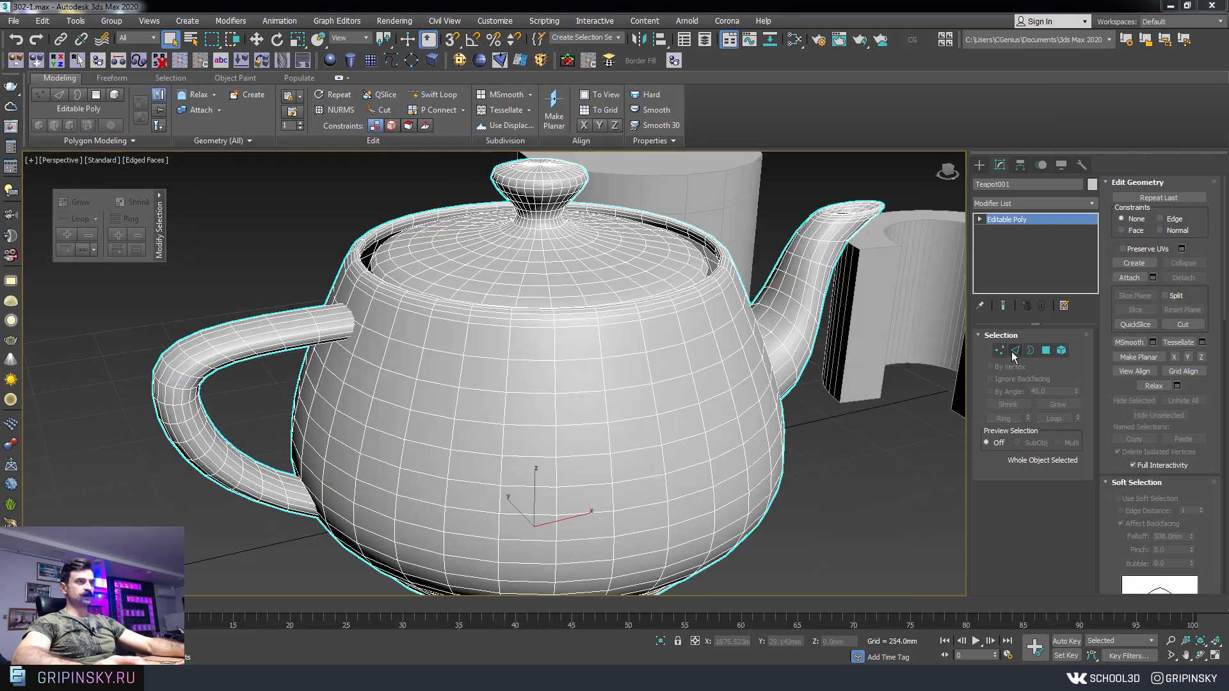
- Pick two edges on a teapot body loop and StepLoop the long way into 30 edges
left_click(1015, 352)
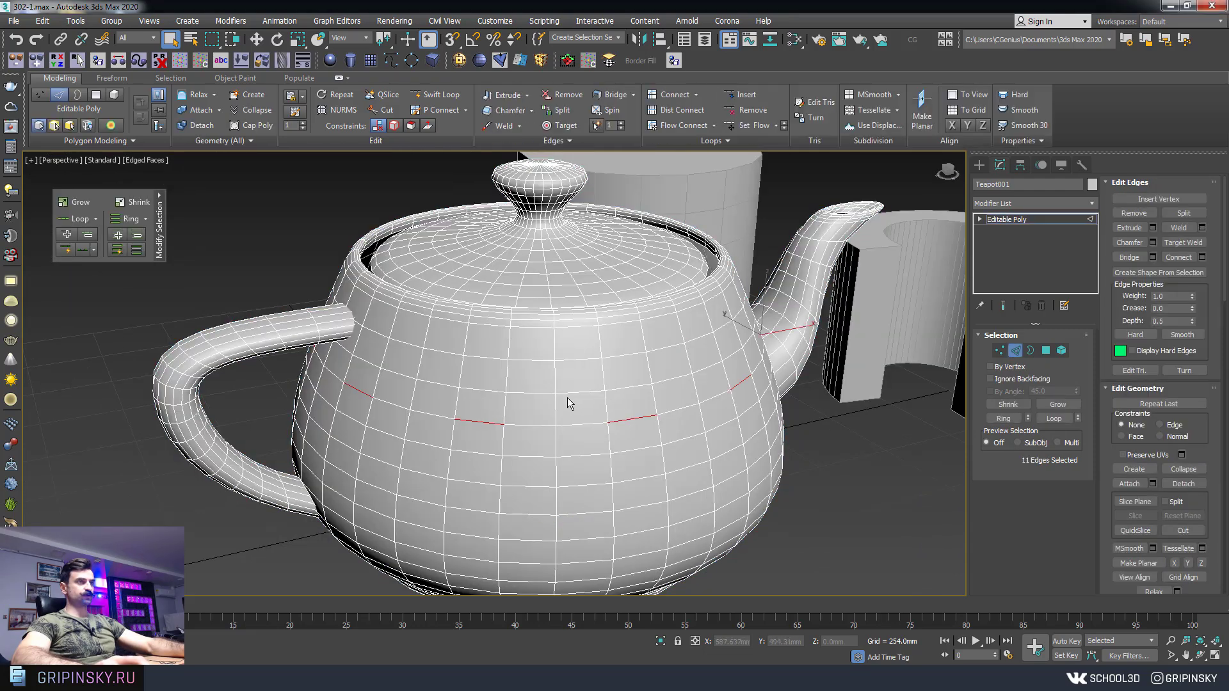
left_click(570, 387)
left_click(568, 392)
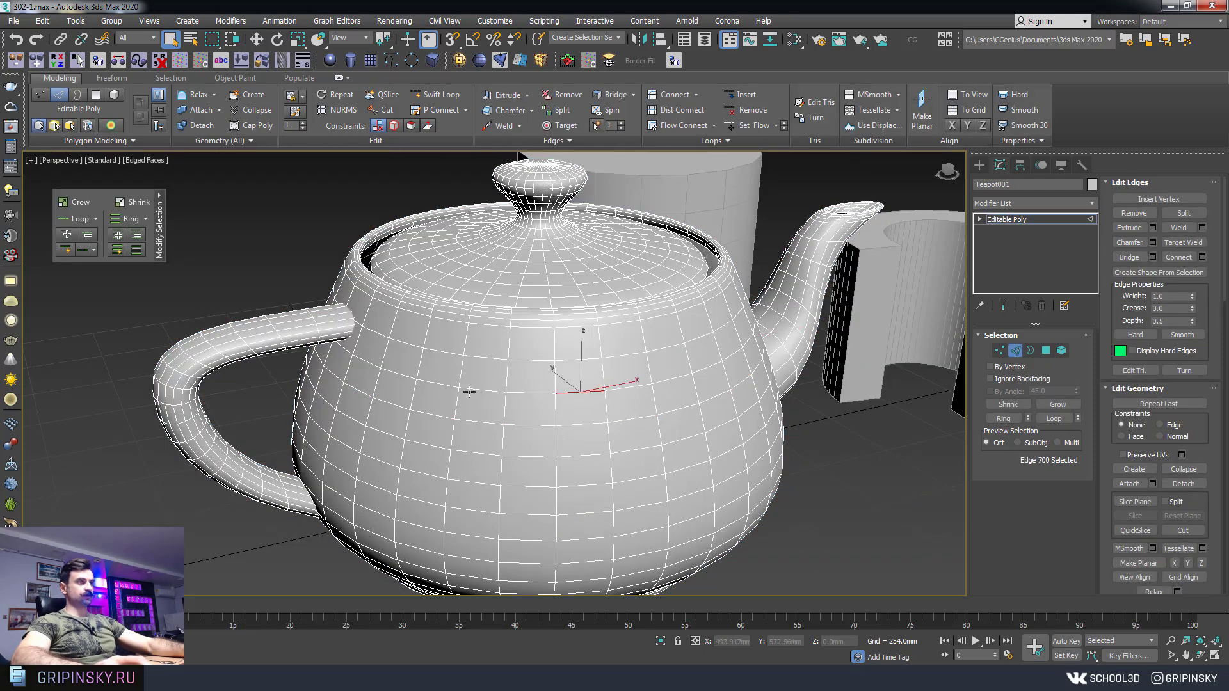
left_click(448, 386, "ctrl")
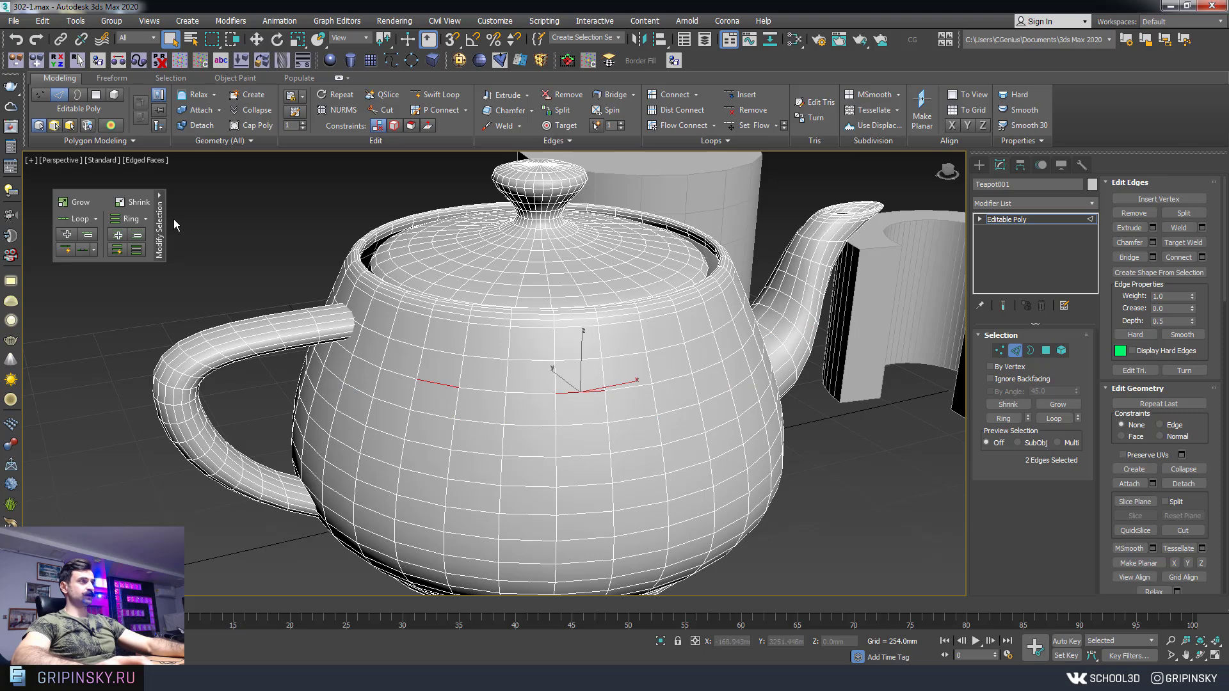
left_click(160, 212)
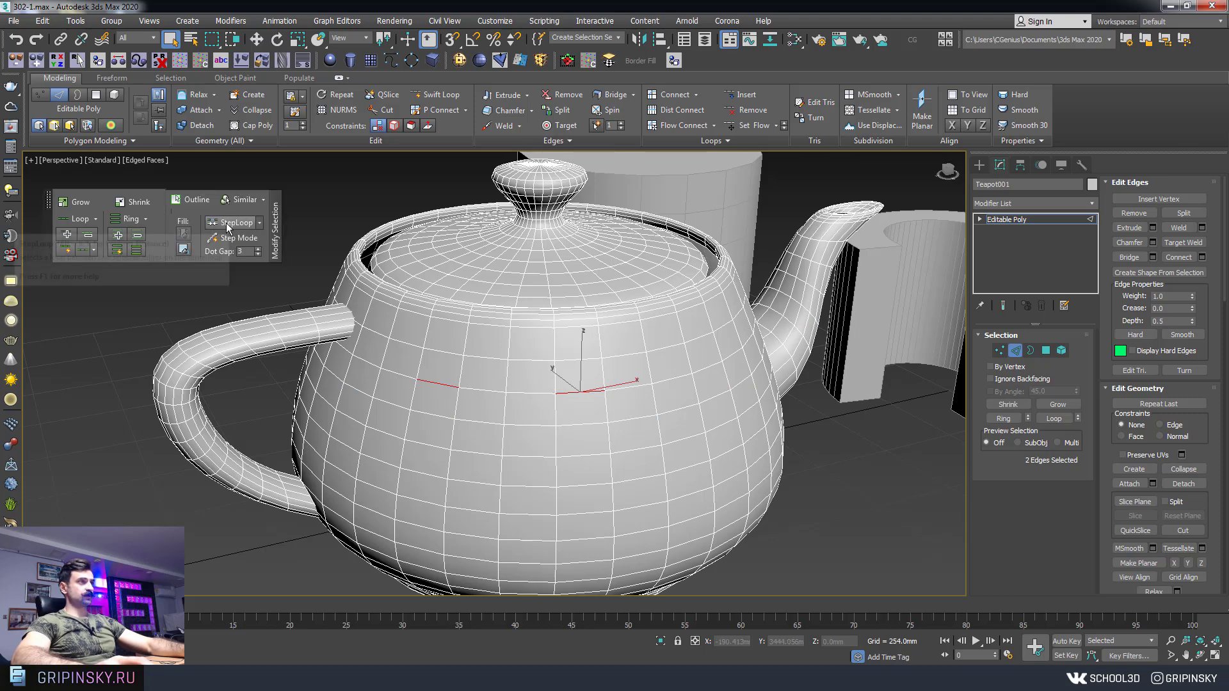
left_click(227, 227)
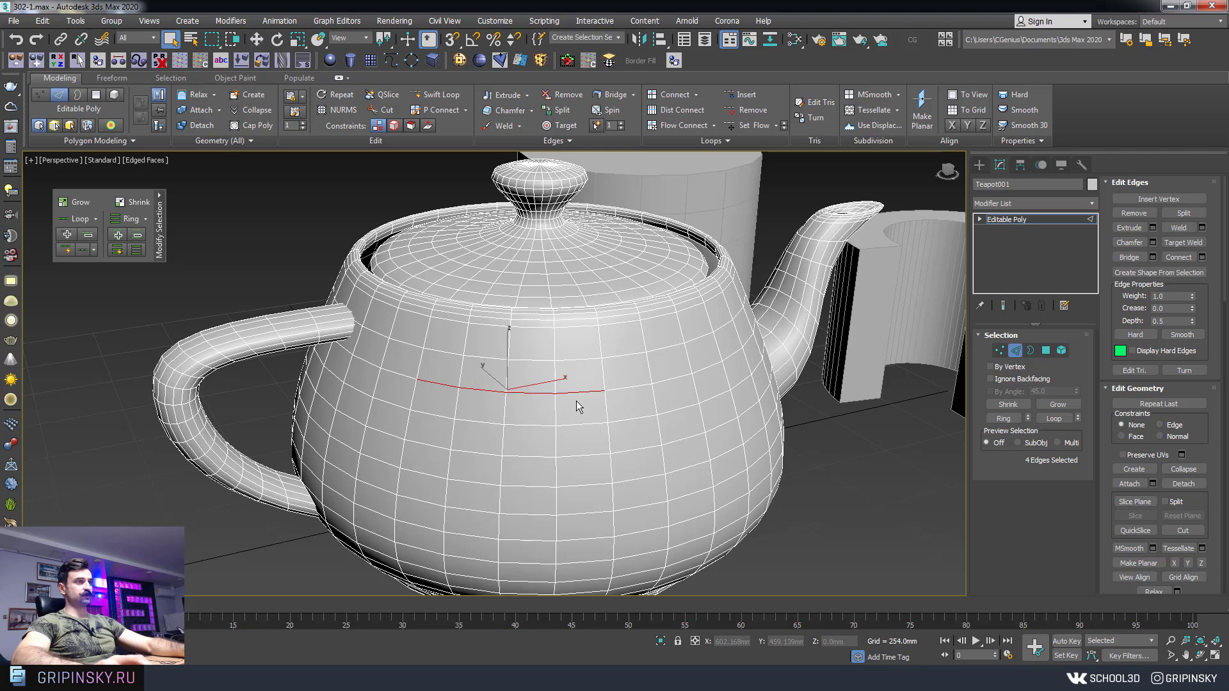
key("ctrl+z")
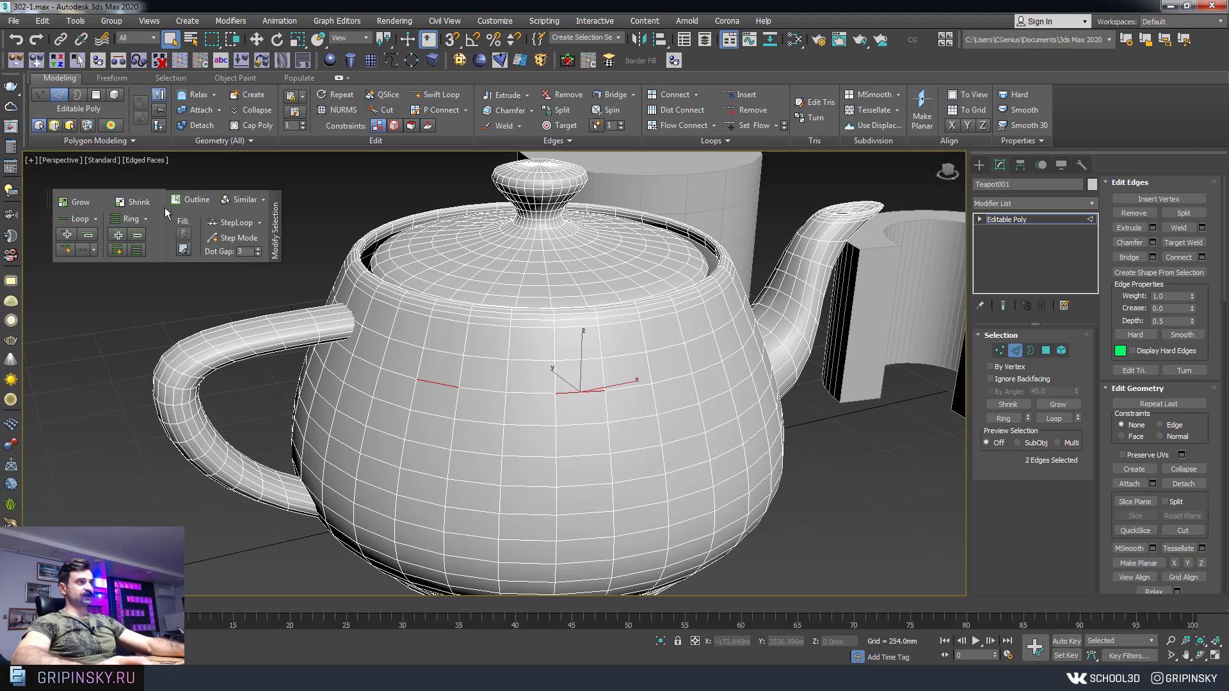
left_click(235, 222)
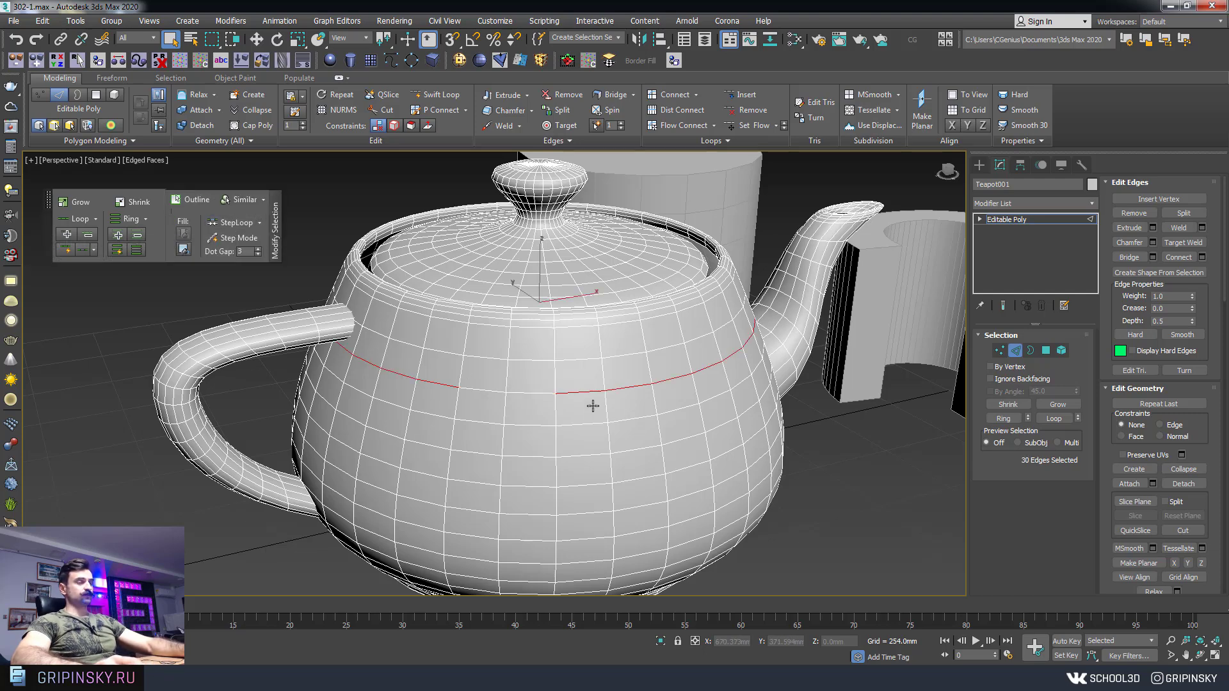
middle_click_drag(592, 406, 533, 417, "alt")
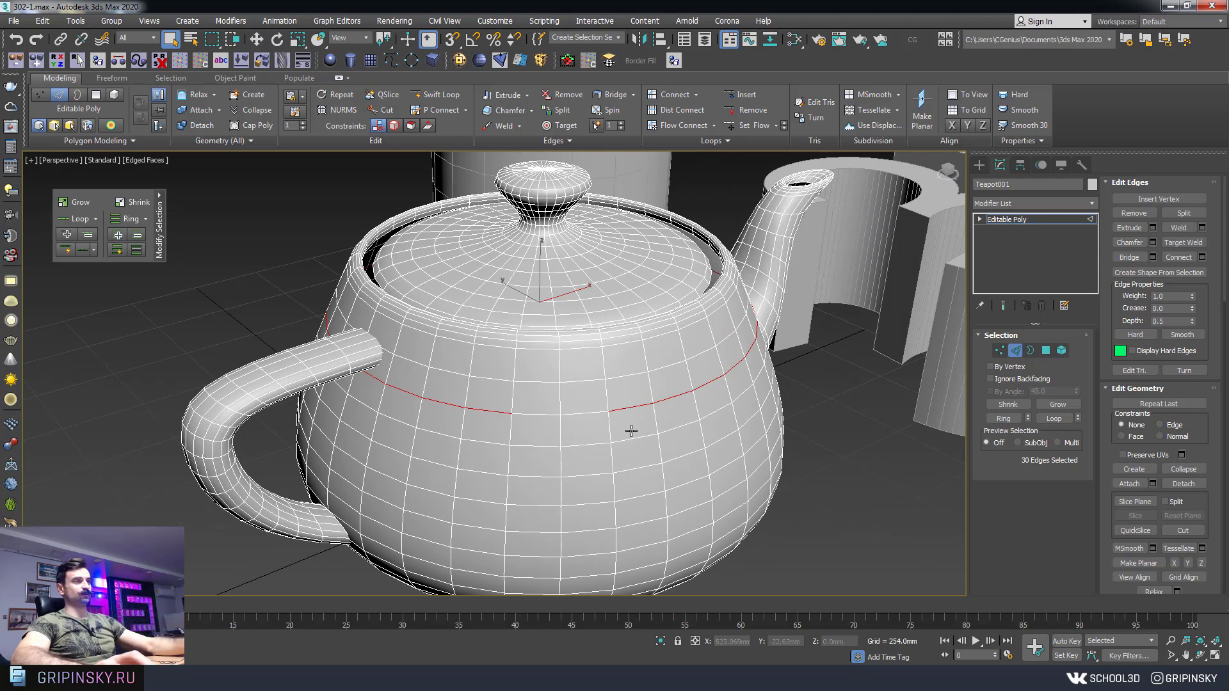
middle_click_drag(631, 431, 186, 210, "alt")
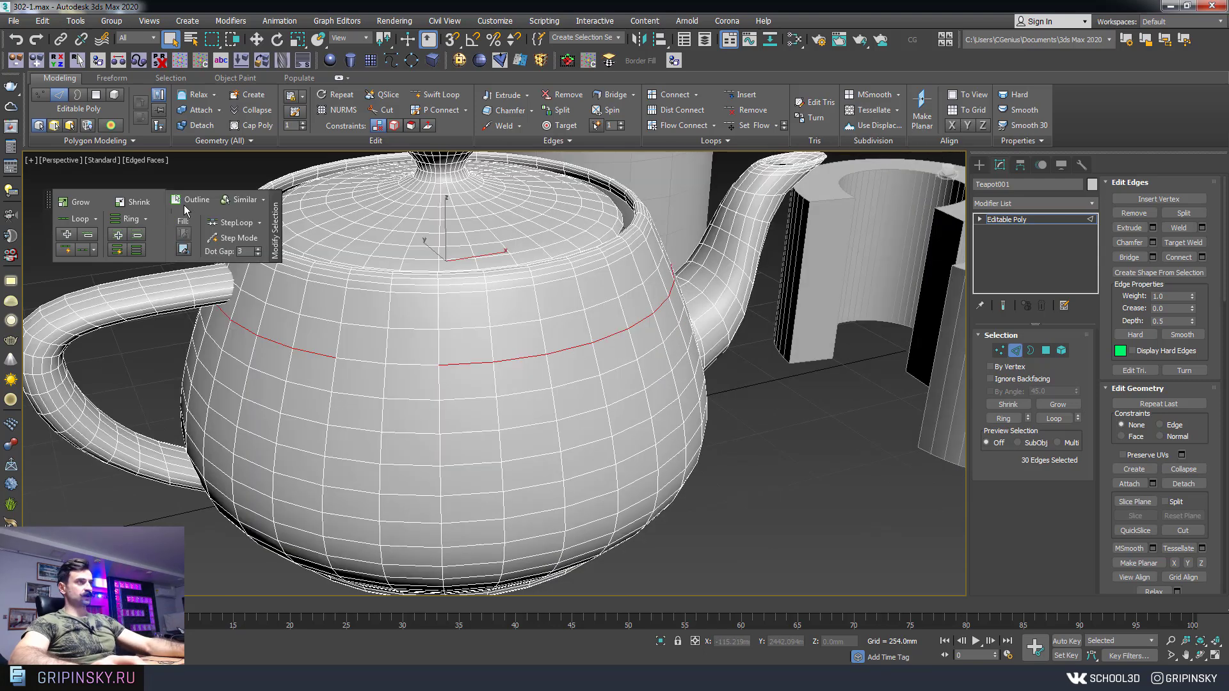
- With Step Mode on, build a stepped edge selection framing part of the teapot body
left_click(238, 239)
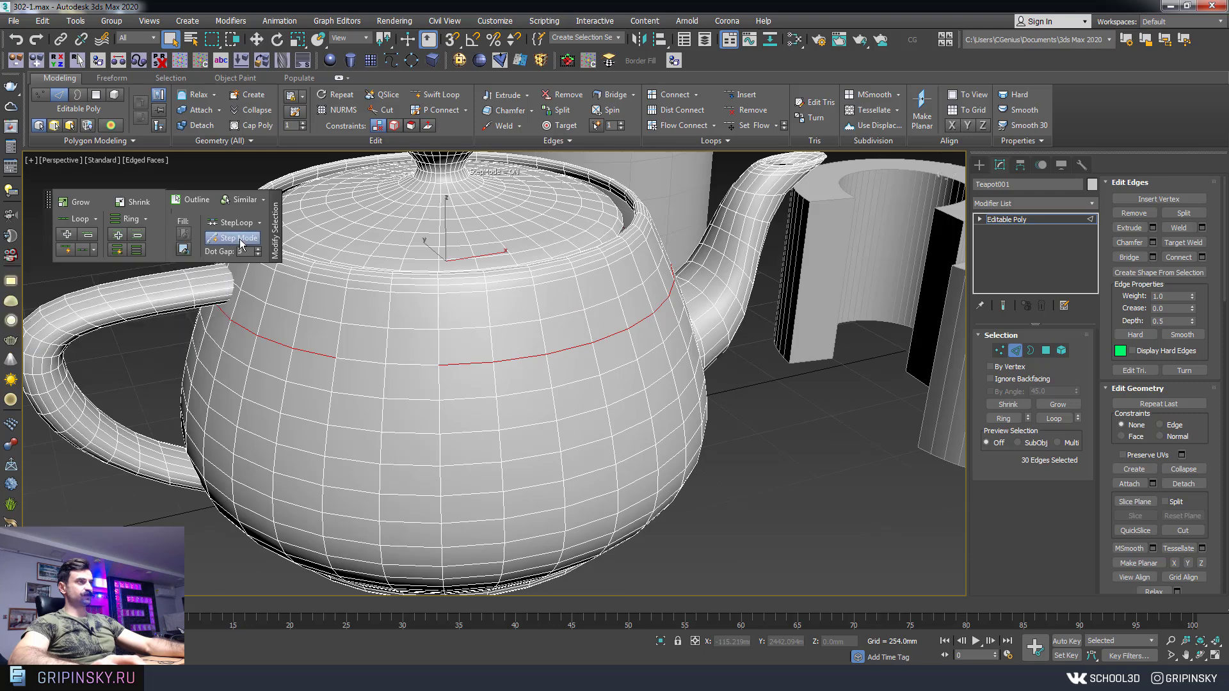
left_click(329, 408)
middle_click_drag(356, 451, 329, 404, "alt")
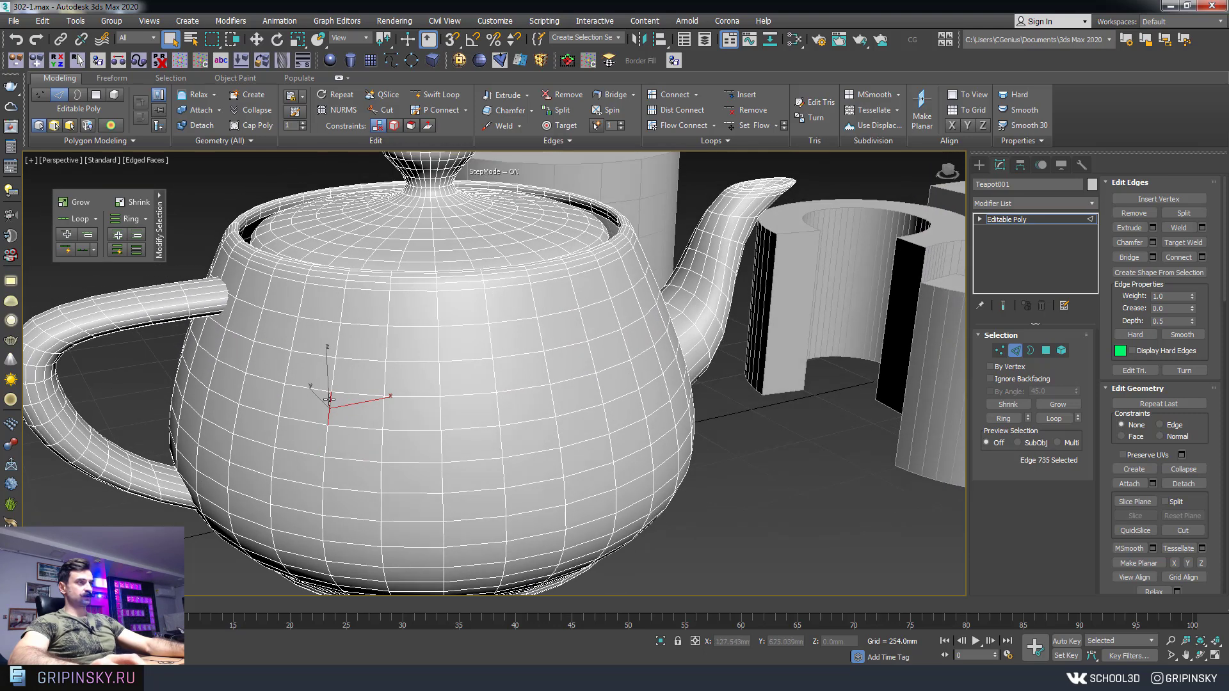
left_click(323, 502, "shift")
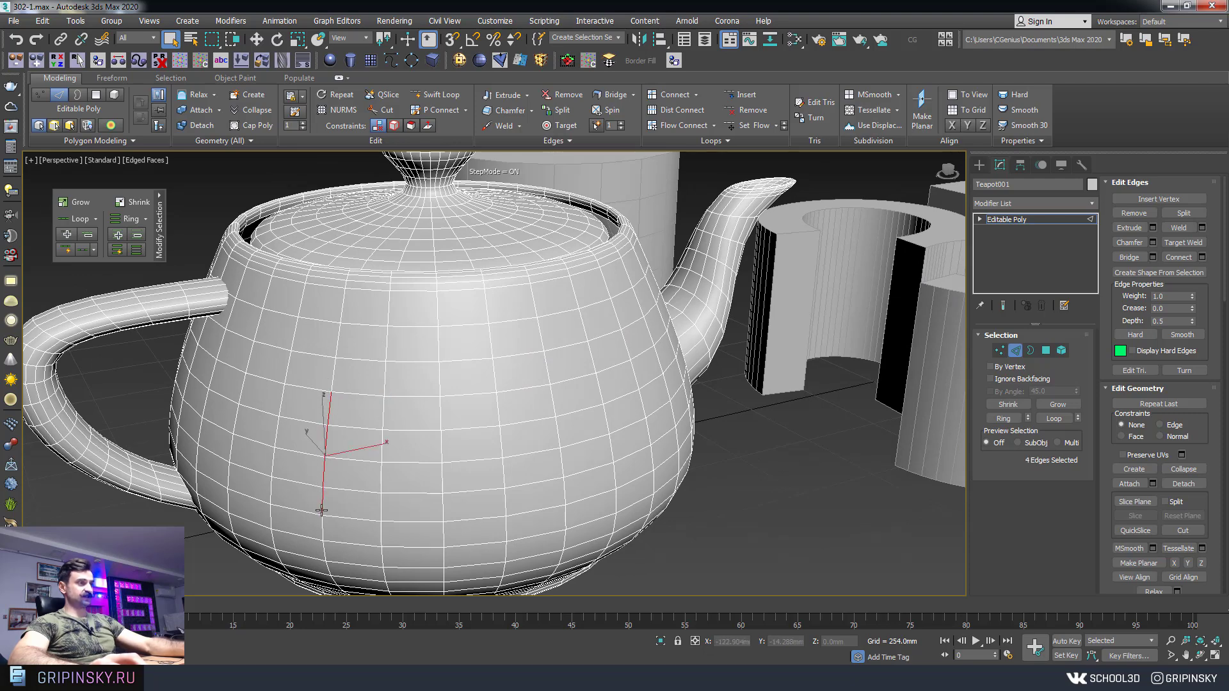
left_click(353, 520, "ctrl")
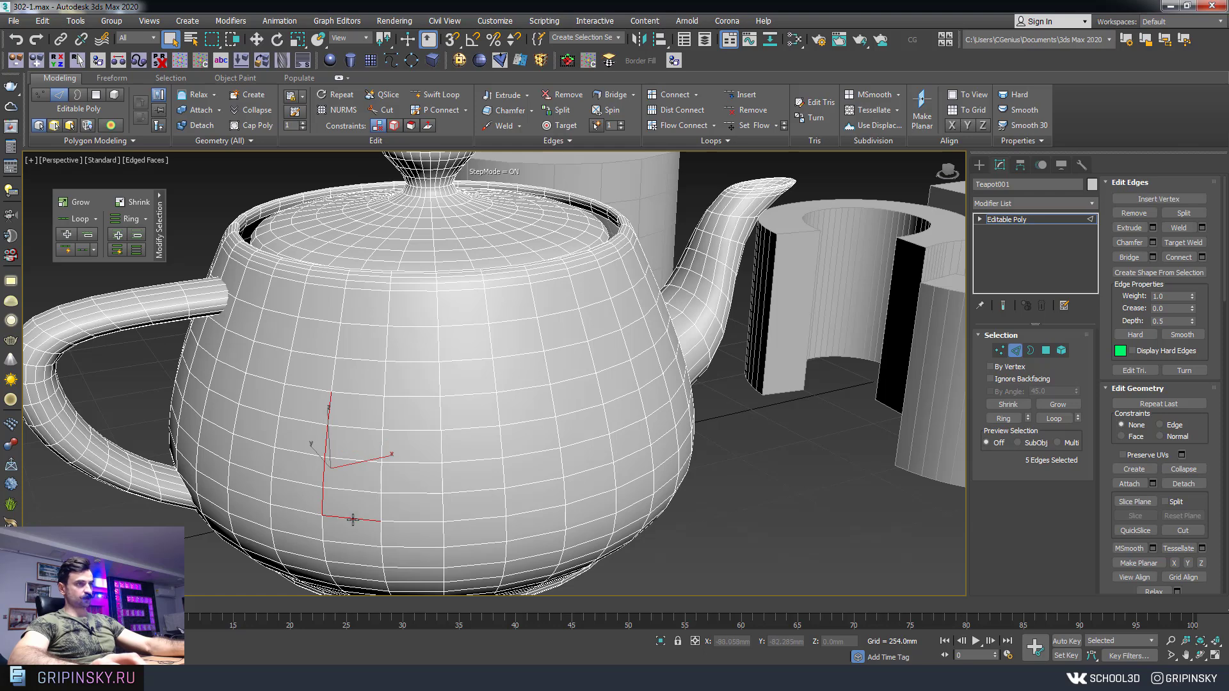
left_click(602, 495, "shift")
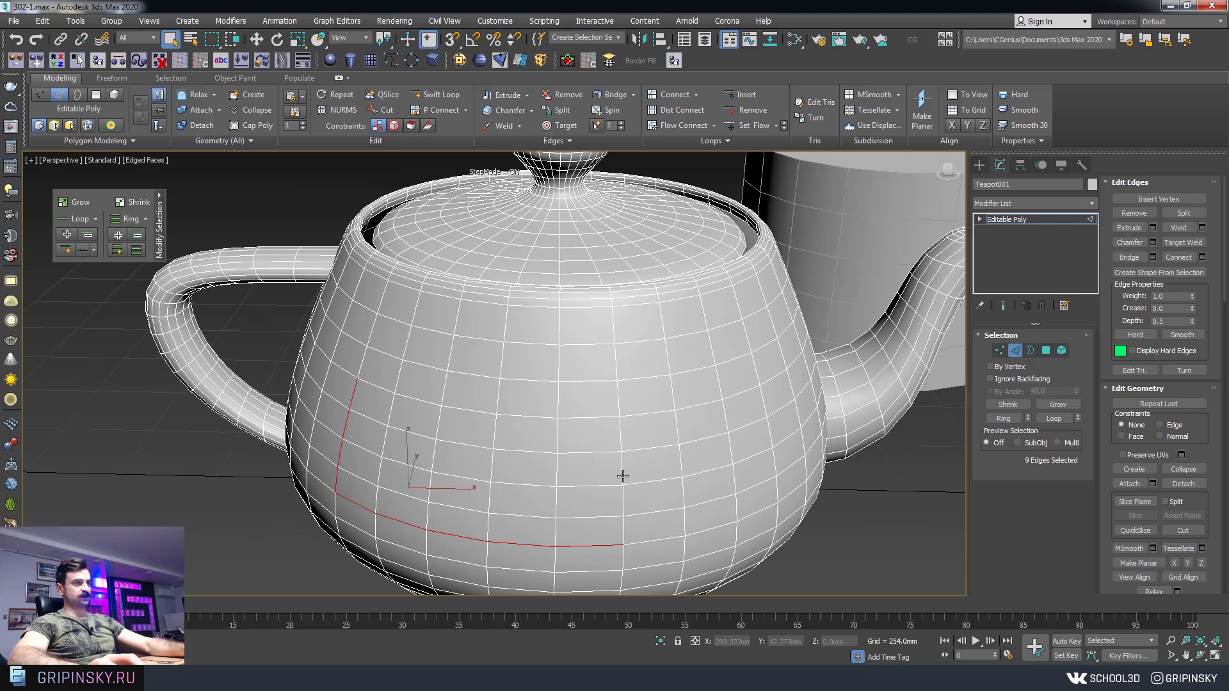
left_click(623, 473, "shift")
mouse_move(644, 538)
middle_mouse_down()
mouse_move(554, 487)
mouse_move(651, 427)
middle_mouse_up()
left_click(559, 458, "ctrl")
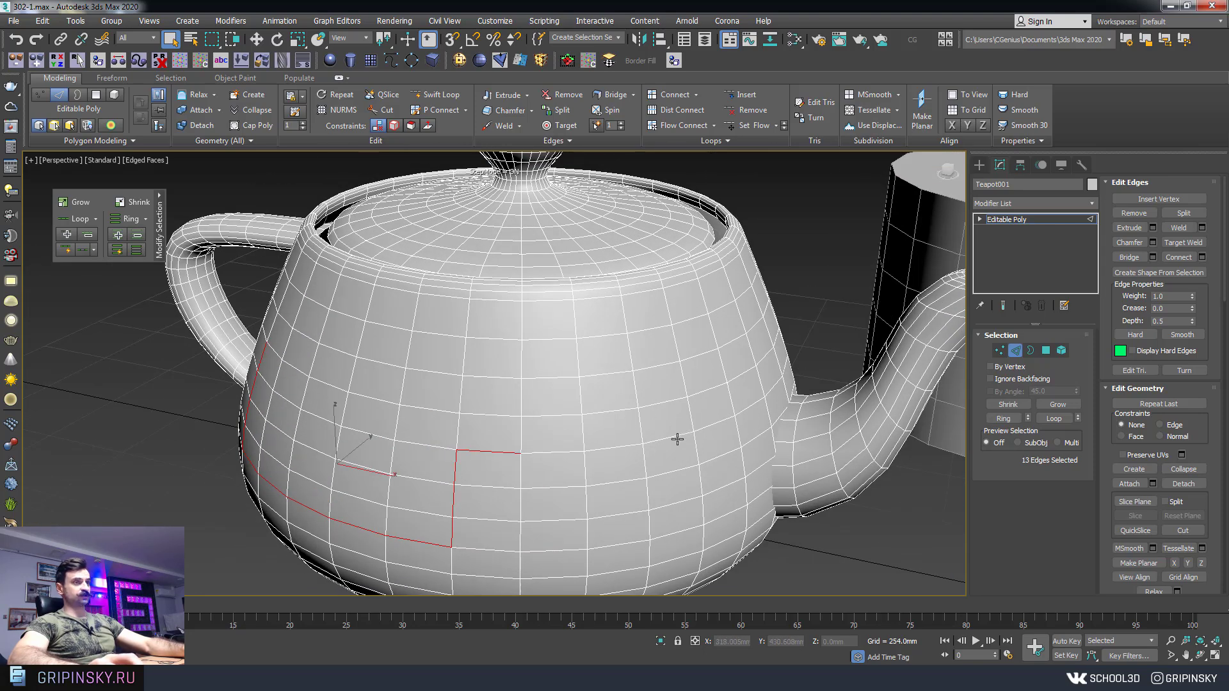
left_click(675, 436, "ctrl")
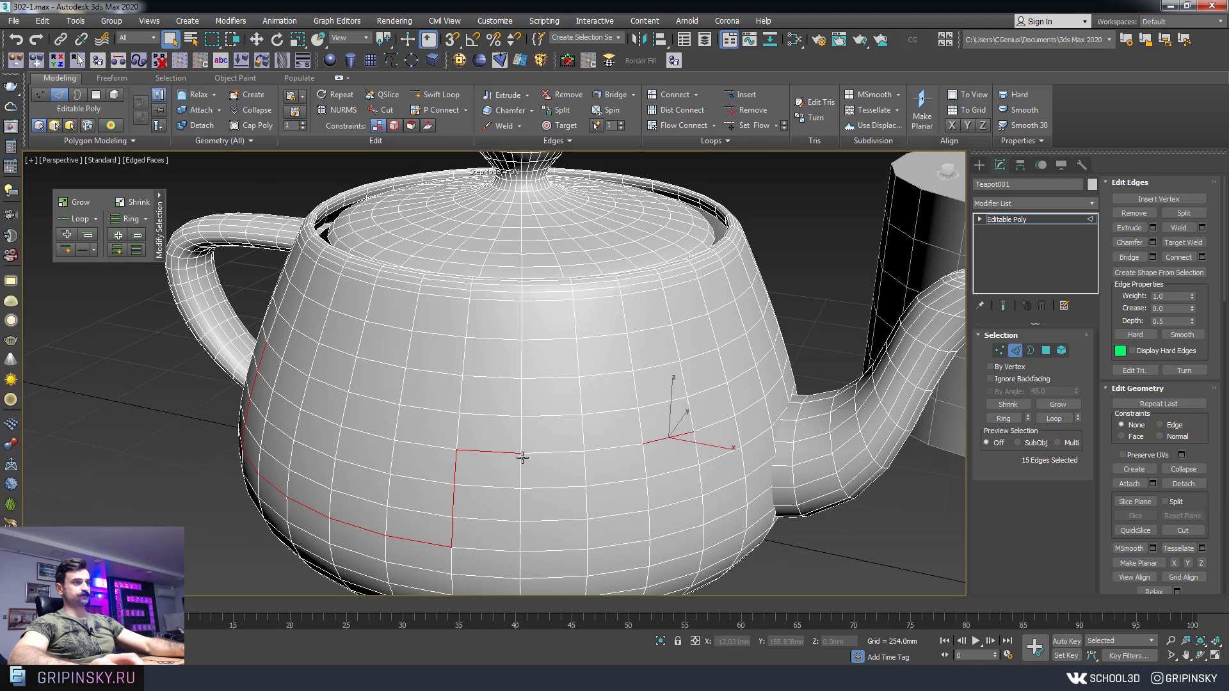
left_click(546, 455, "ctrl")
left_click(691, 414, "ctrl")
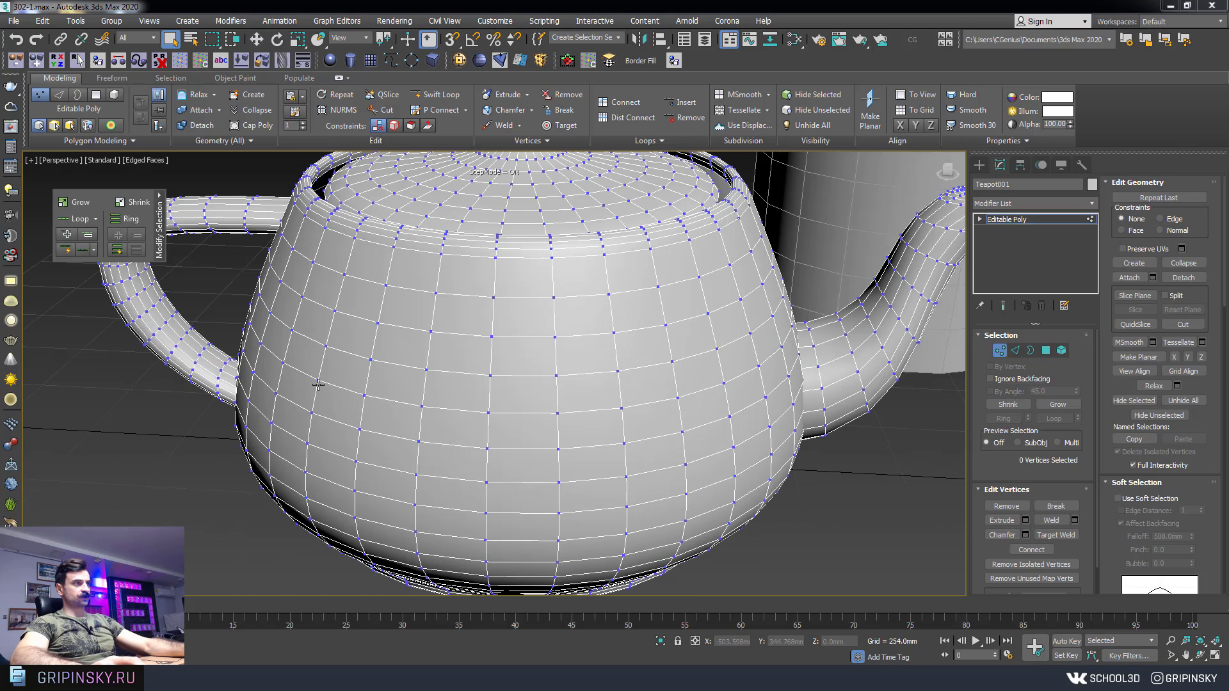
- Select a stepped chain of vertices along the frame's columns and rows, then enter Polygon level
left_click(318, 381)
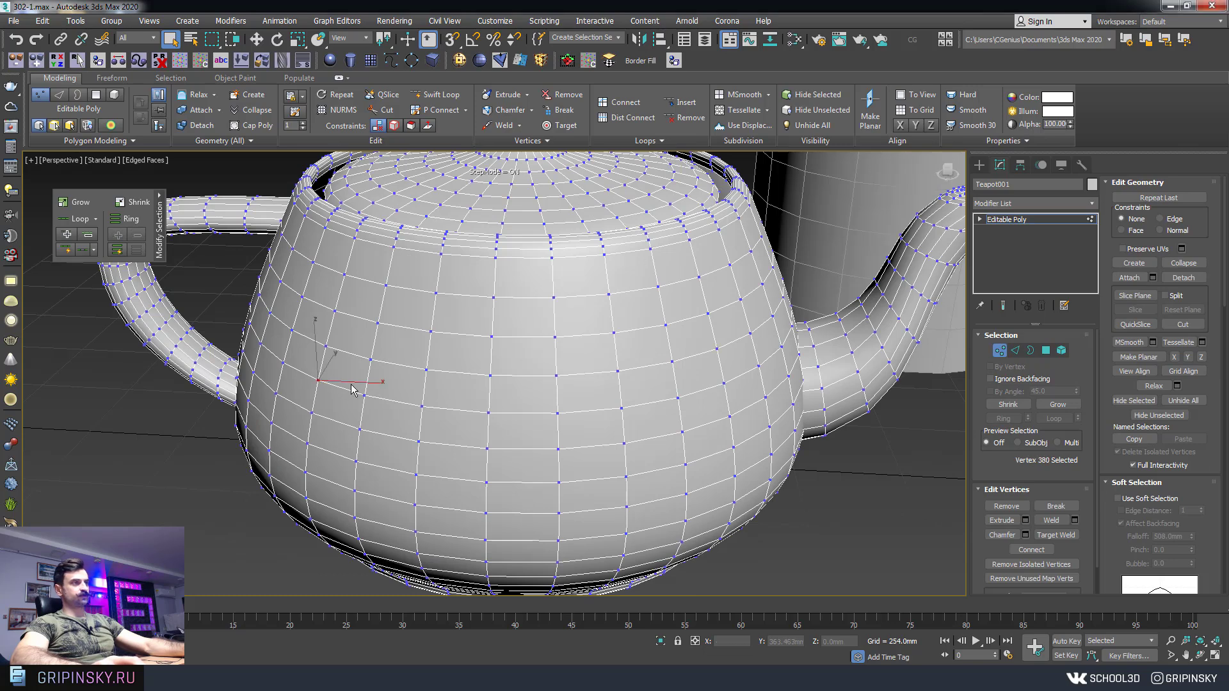
left_click(621, 411, "shift")
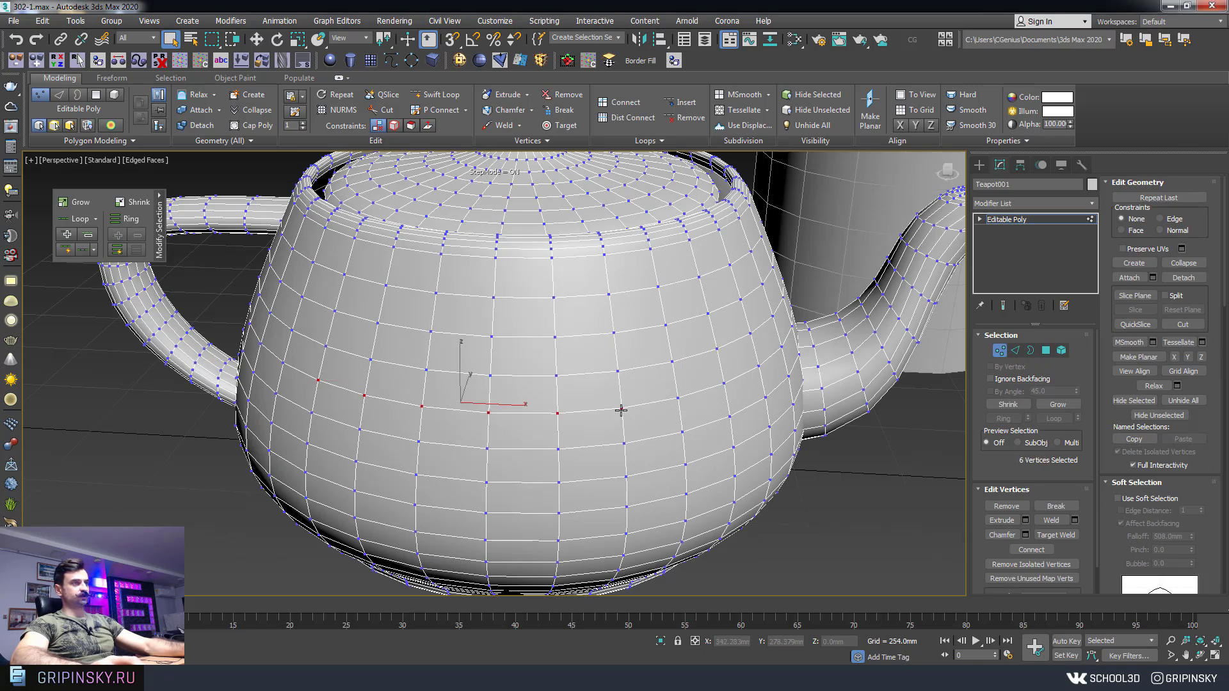
left_click(626, 507, "ctrl")
left_click(626, 477, "ctrl")
left_click(624, 443, "ctrl")
left_click(686, 494, "ctrl")
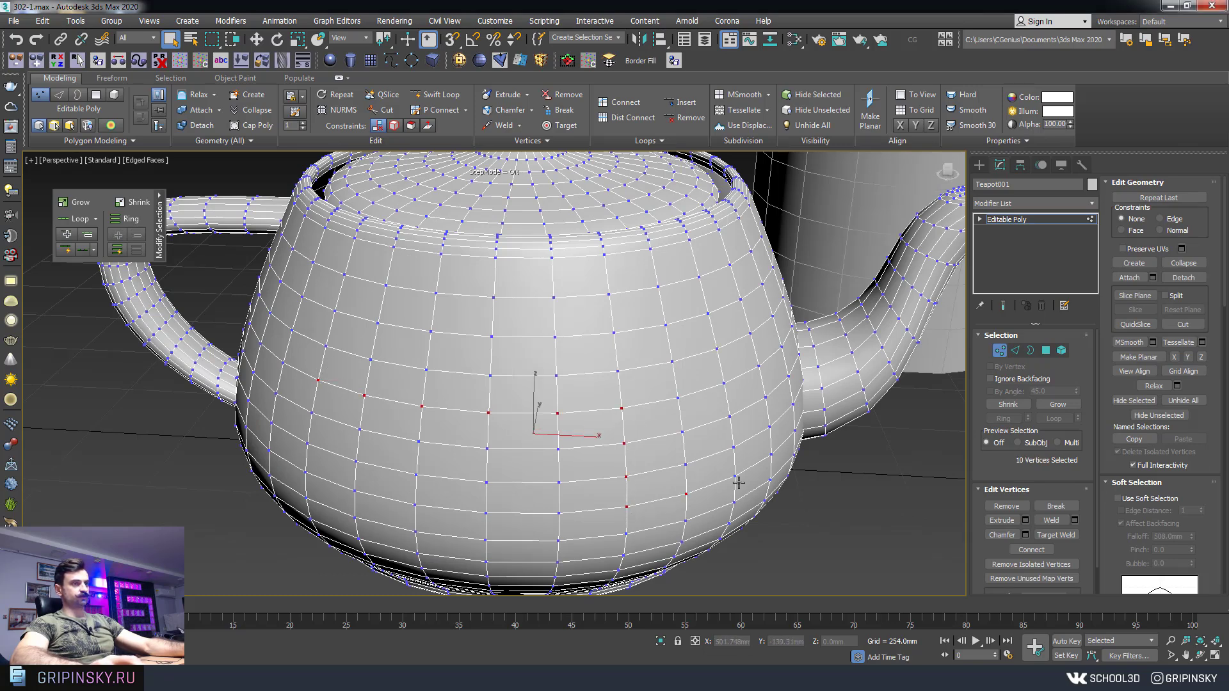
left_click(770, 454, "shift")
left_click(740, 299, "shift")
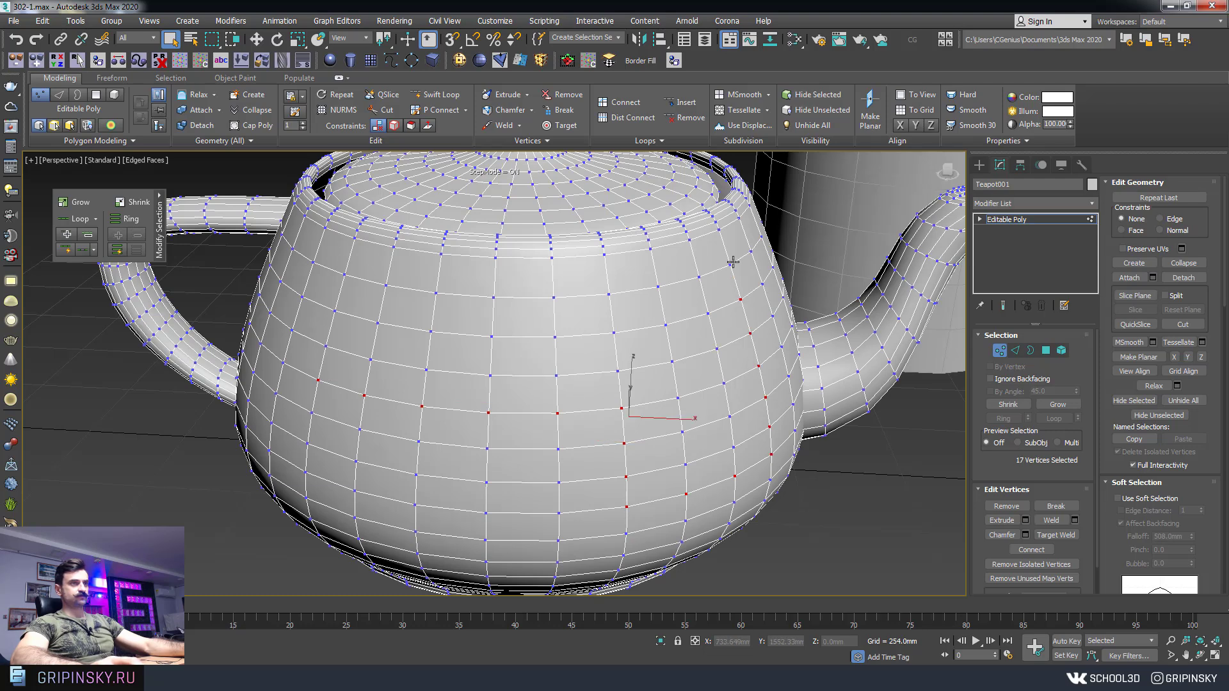
left_click(730, 263, "ctrl")
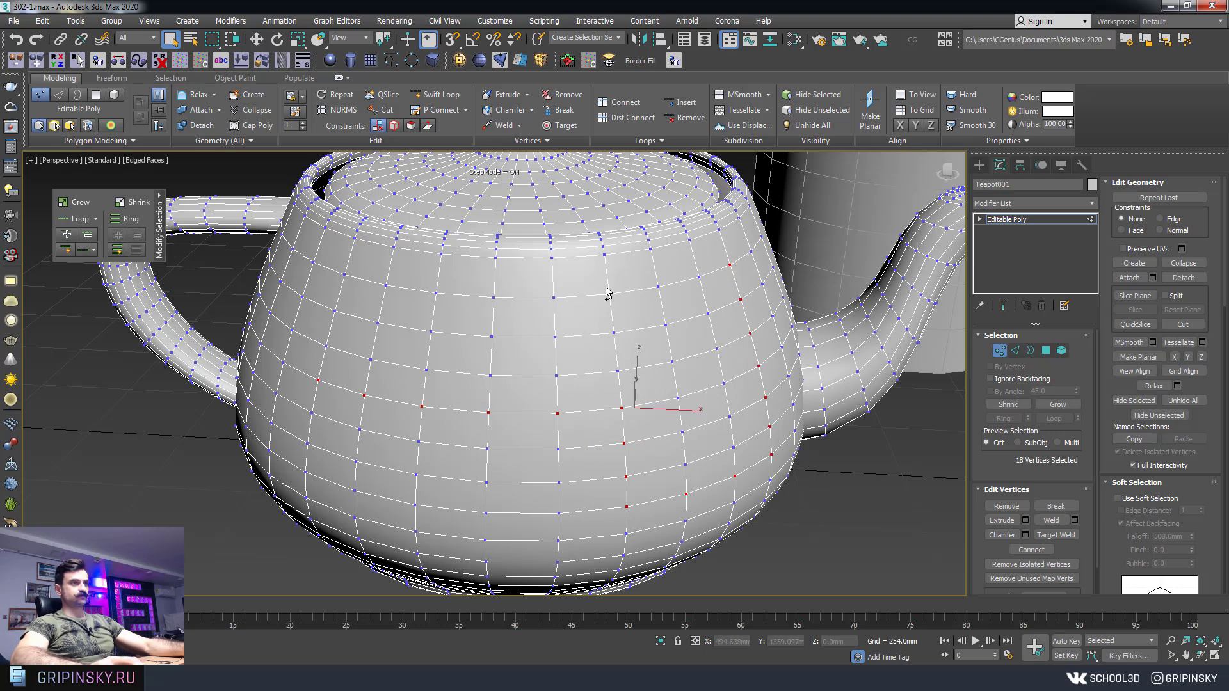
left_click(436, 292, "shift")
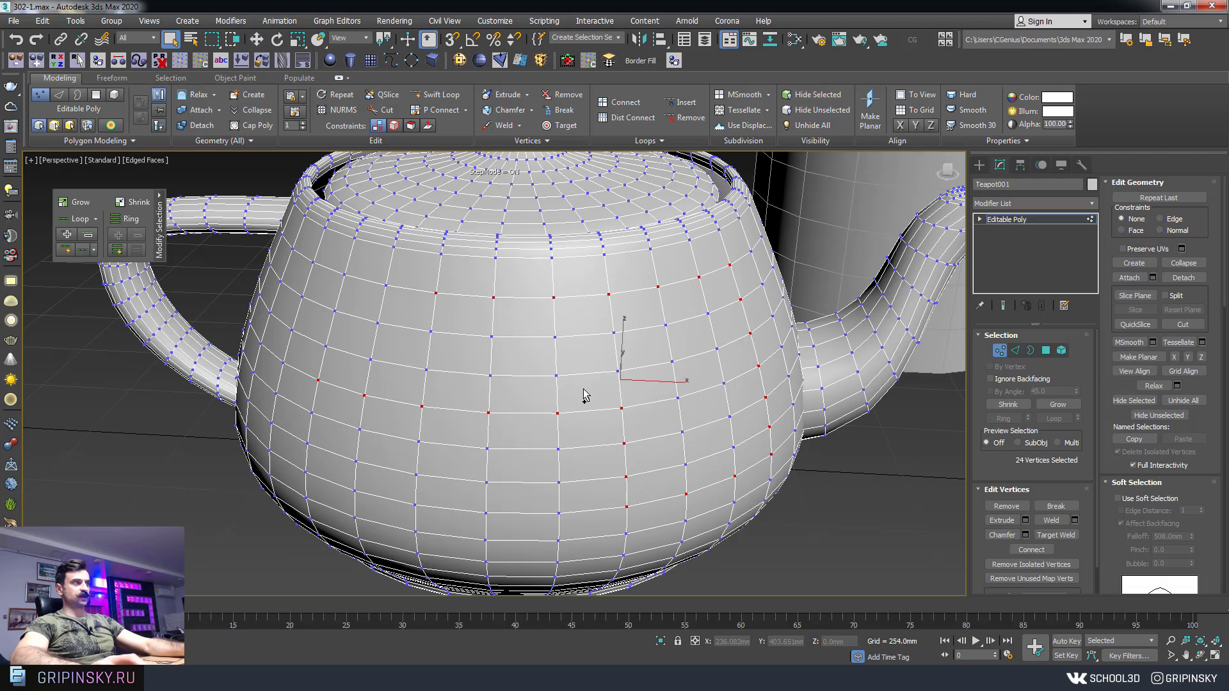
left_click(1046, 351)
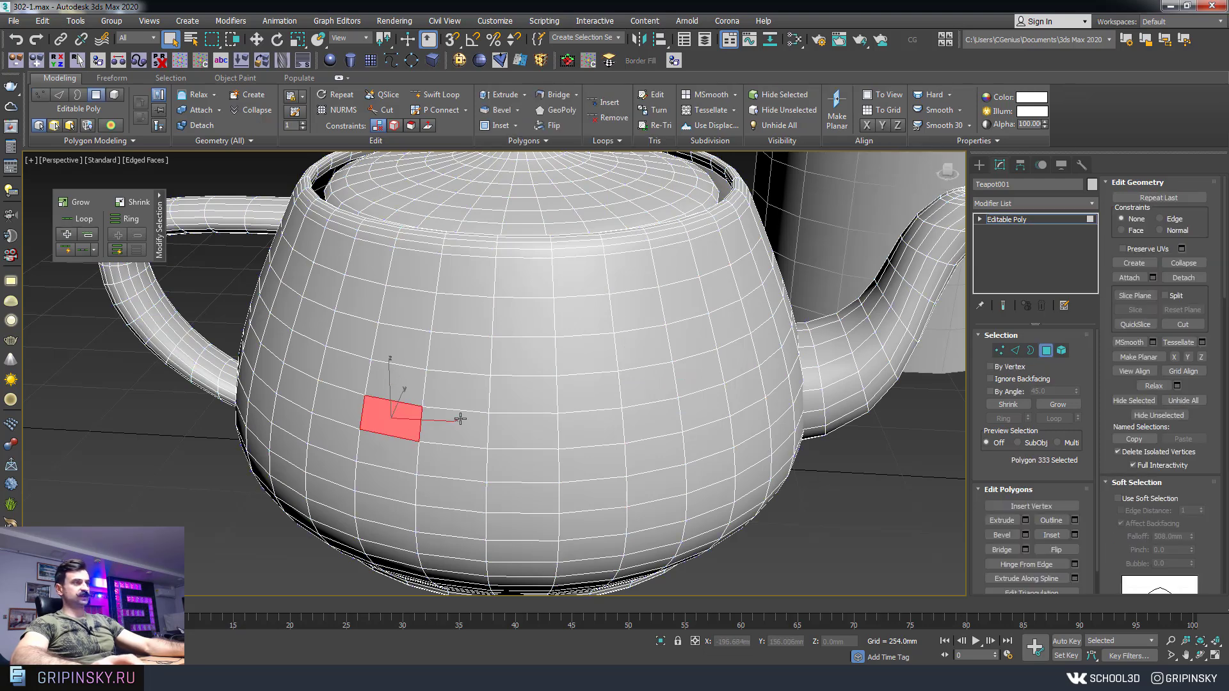
- Select two adjacent teapot body polygons and turn on Step Mode selection
middle_click_drag(460, 419, 451, 423, "alt")
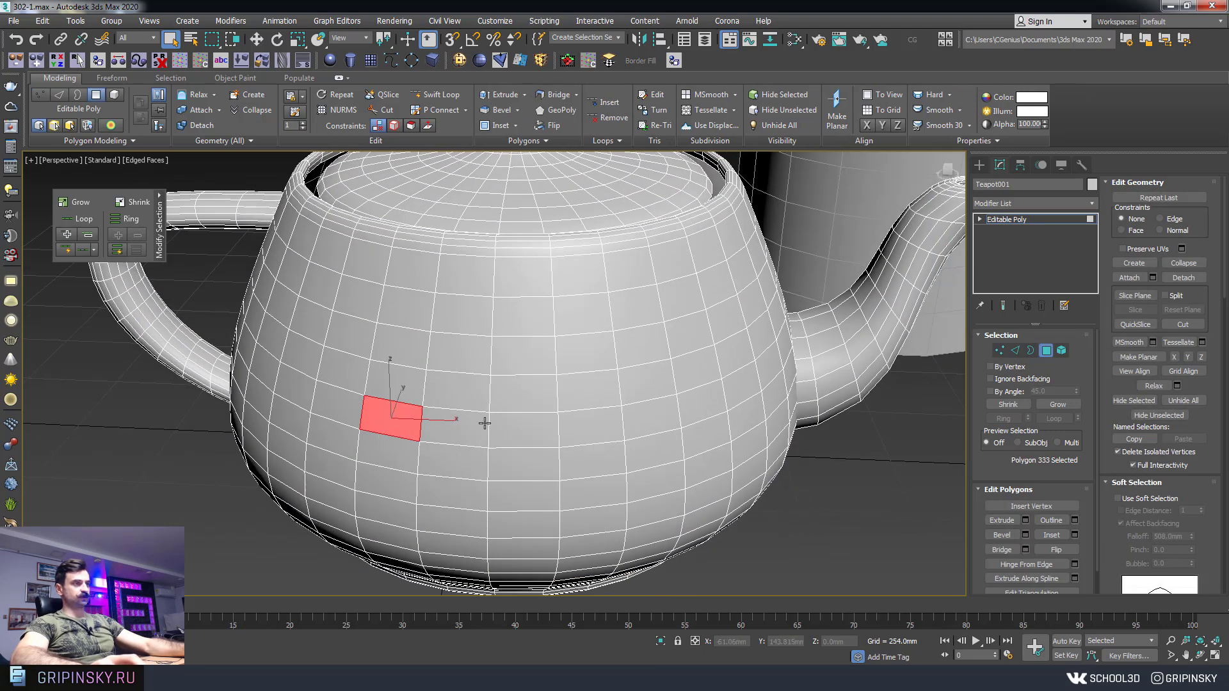
left_click(439, 427, "ctrl")
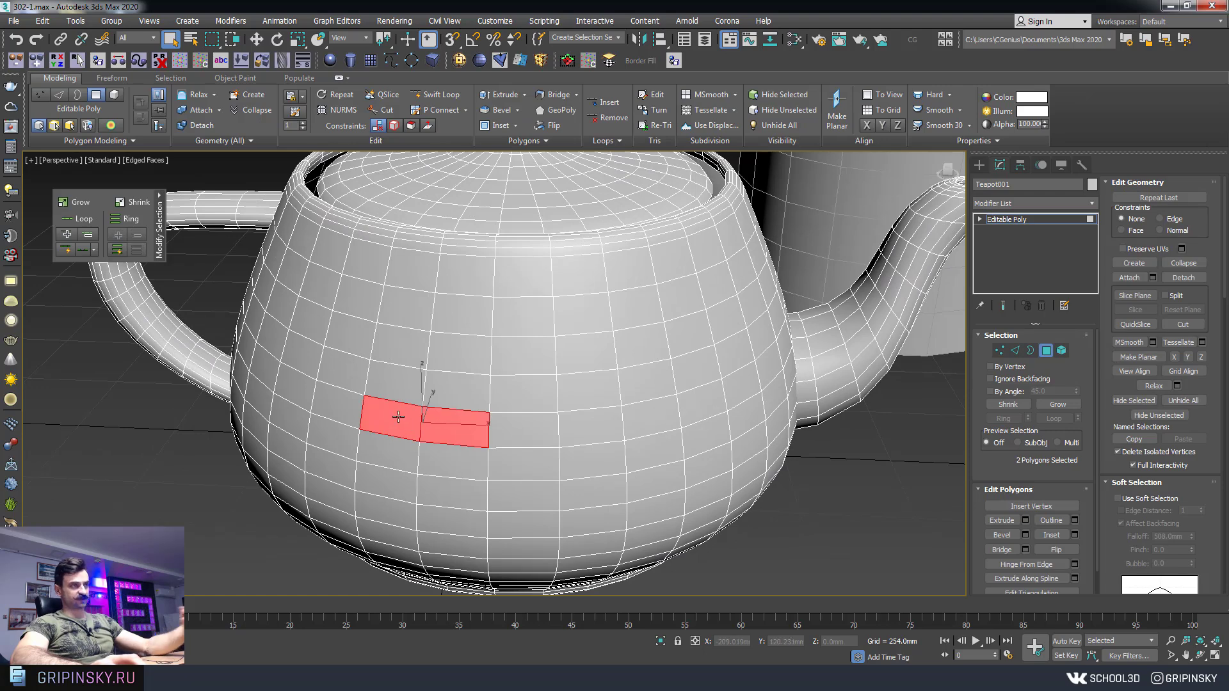
left_click(159, 221)
left_click(236, 238)
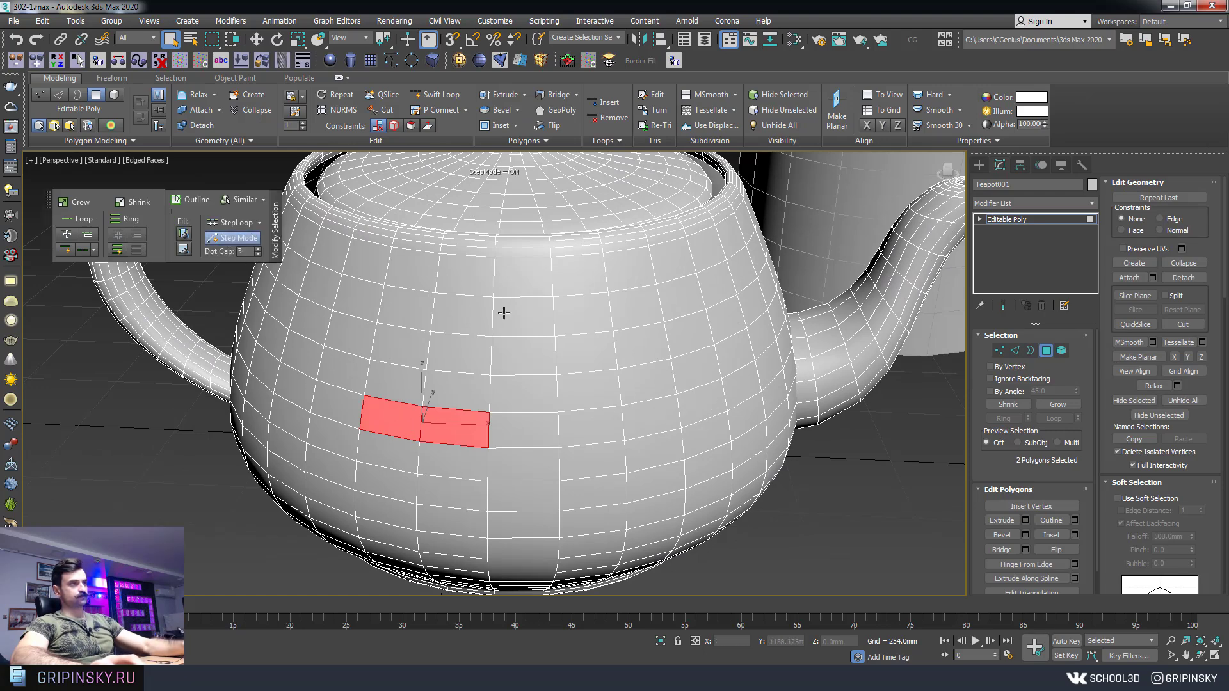
left_click(646, 422)
- Step-extend the polygon strip right, up, left and down into a loop around the body
left_click(514, 426, "shift")
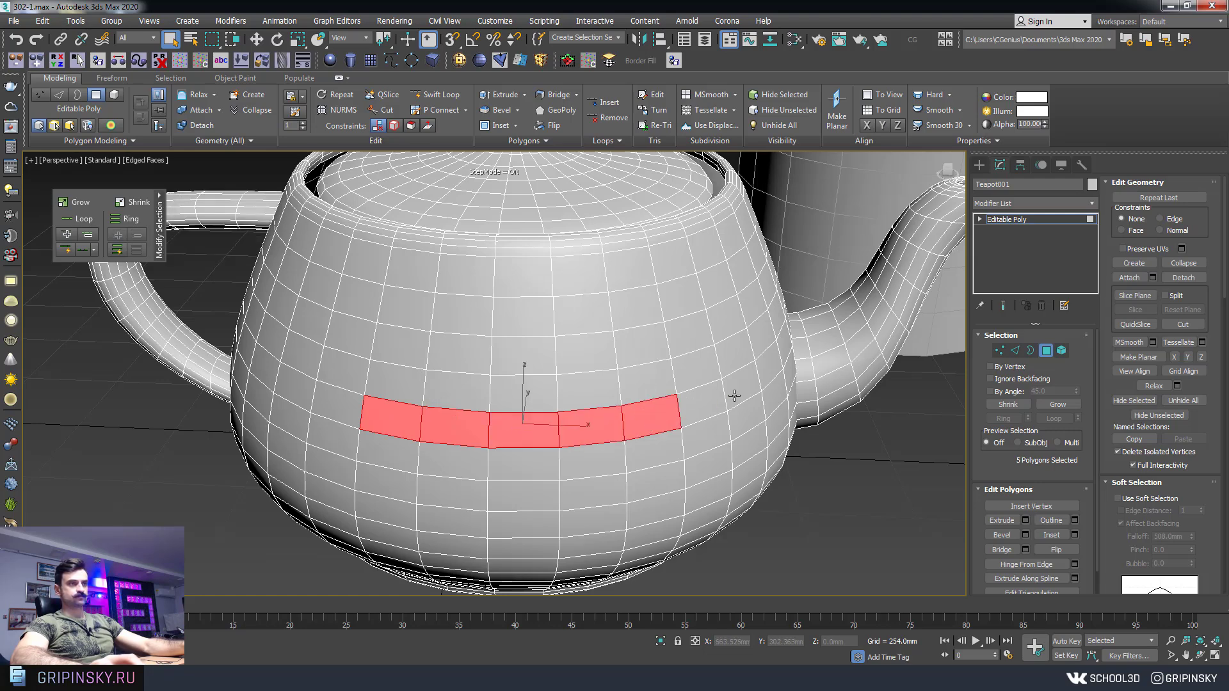
left_click(383, 429)
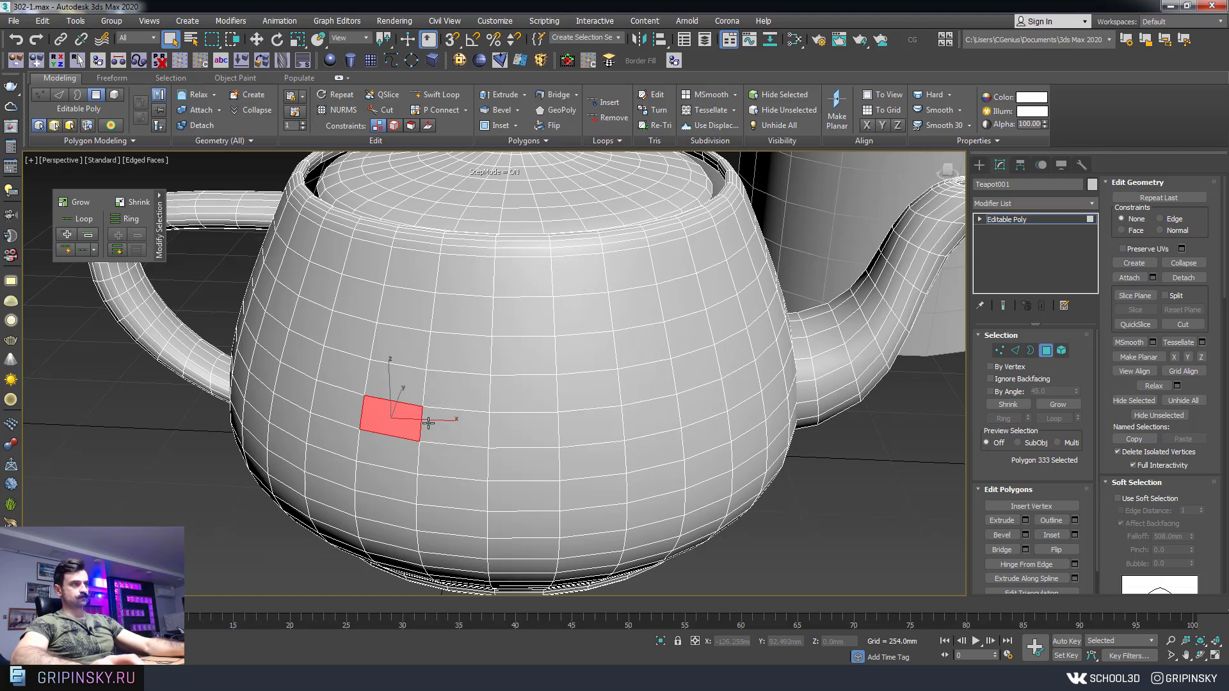
left_click(699, 405, "shift")
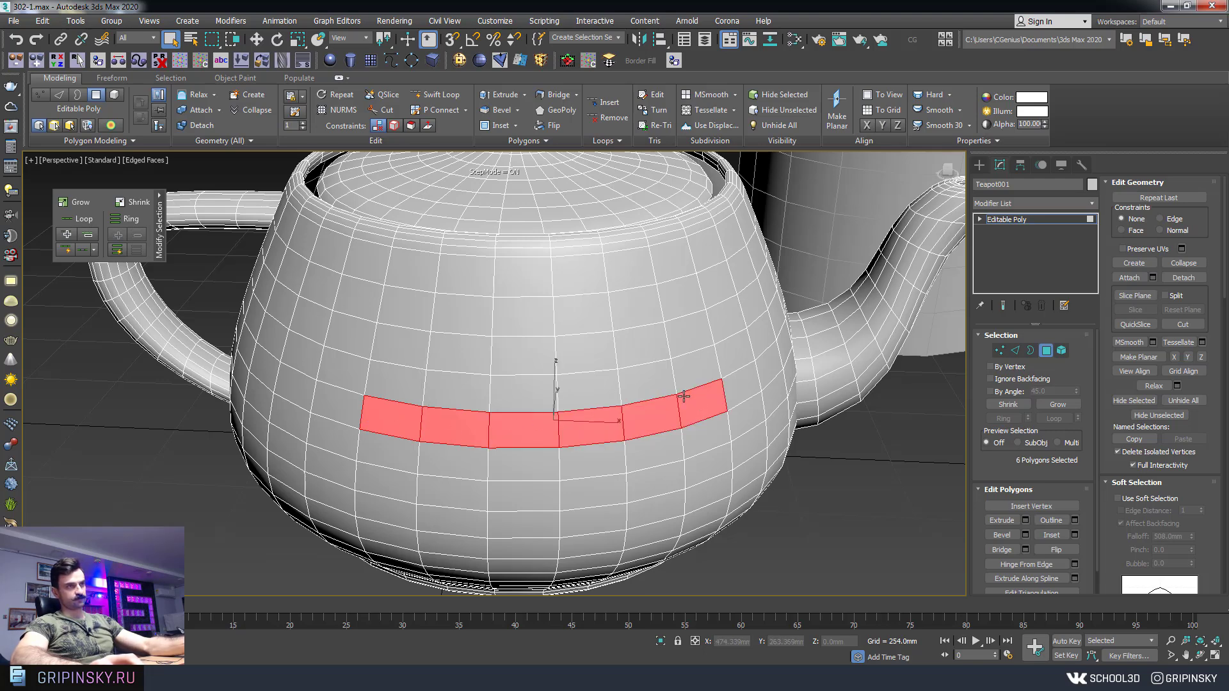
left_click(667, 269, "shift")
left_click(455, 280, "shift")
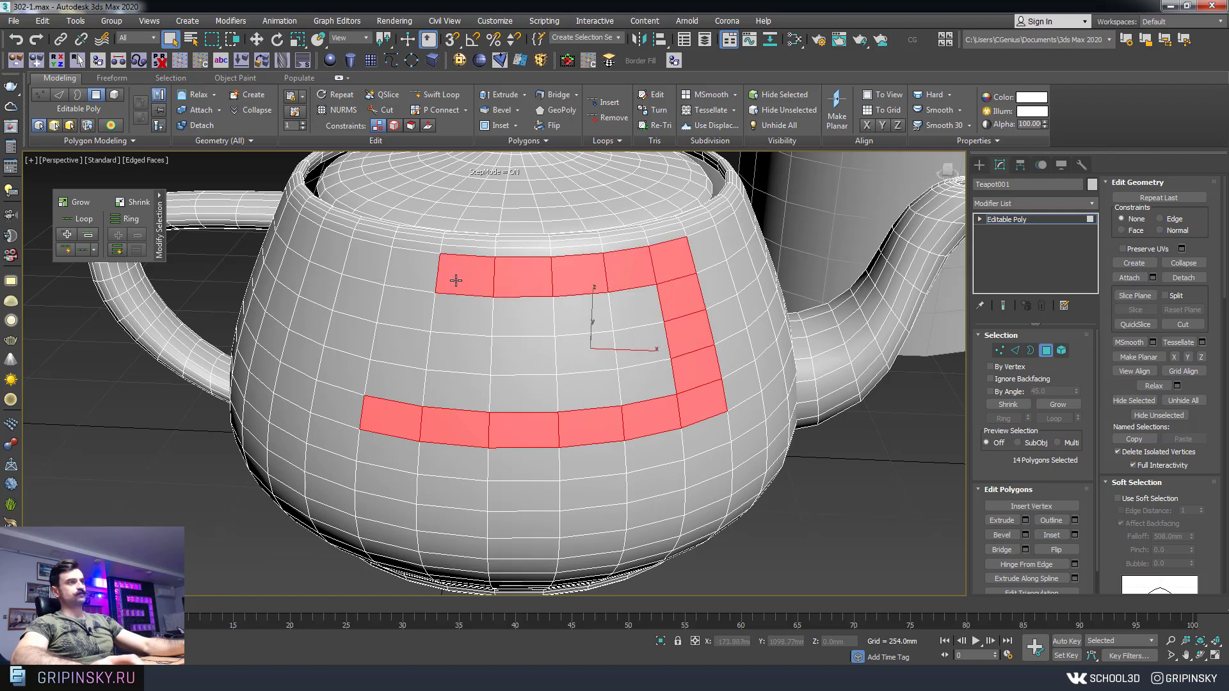
left_click(419, 276, "shift")
left_click(404, 394, "shift")
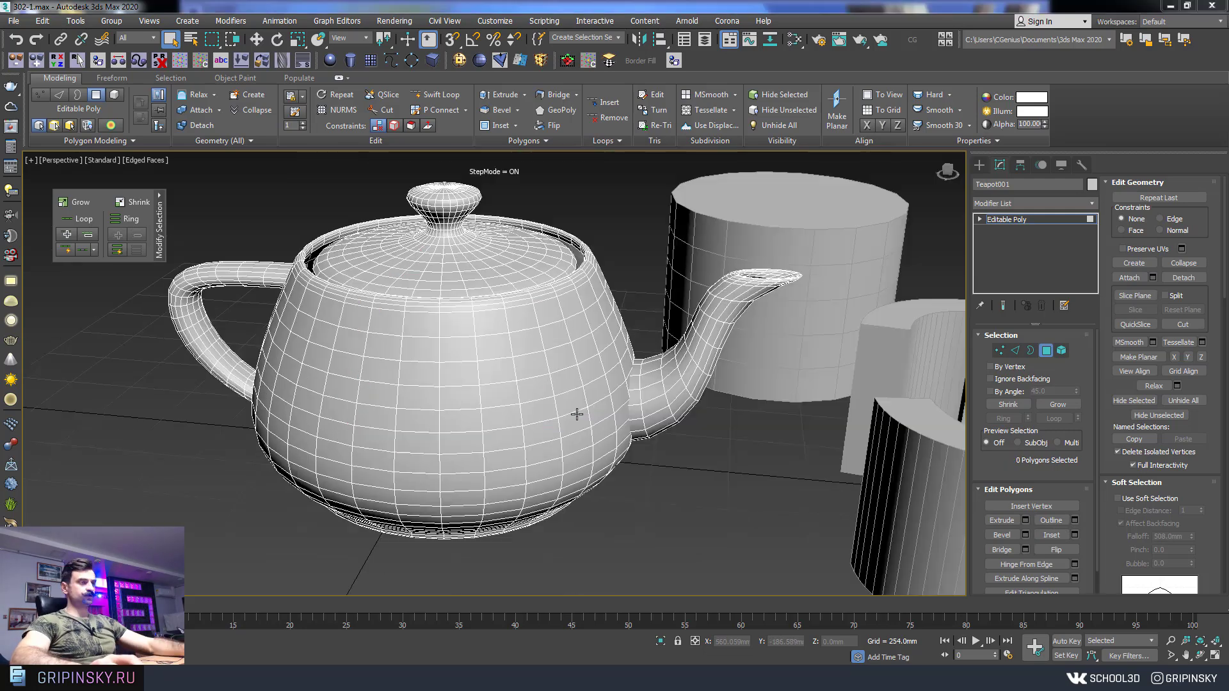
- Fill the block of body polygons between two chosen faces
left_click(523, 342)
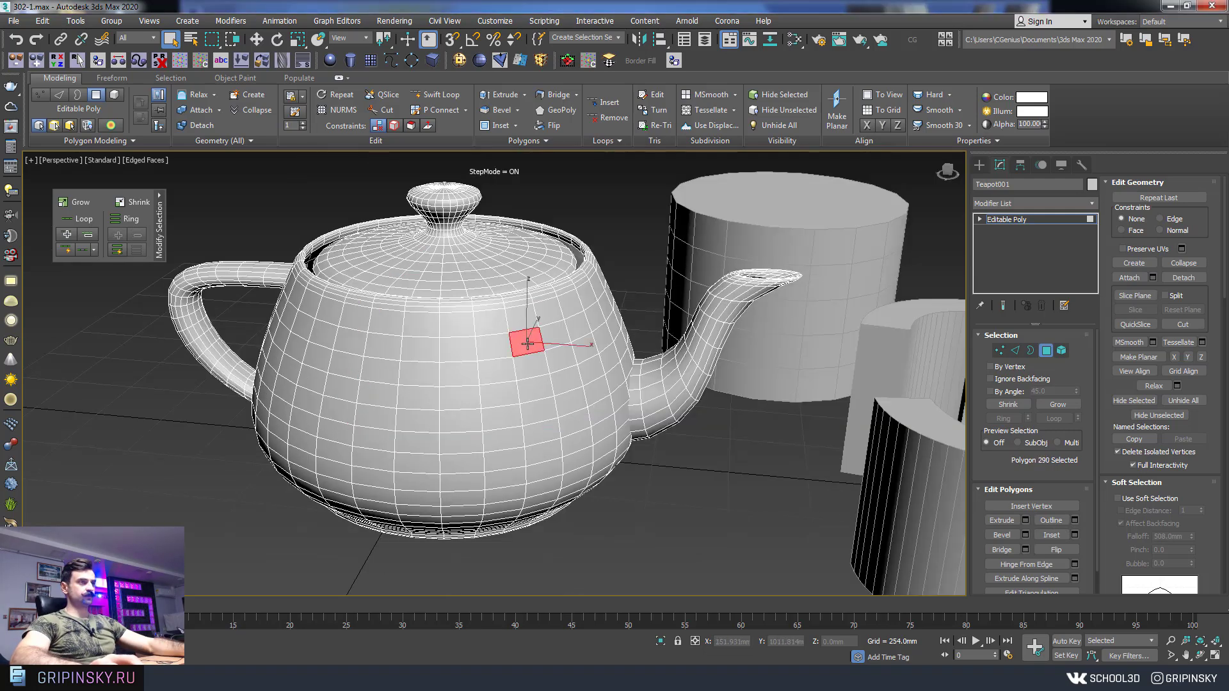
left_click(334, 436, "ctrl")
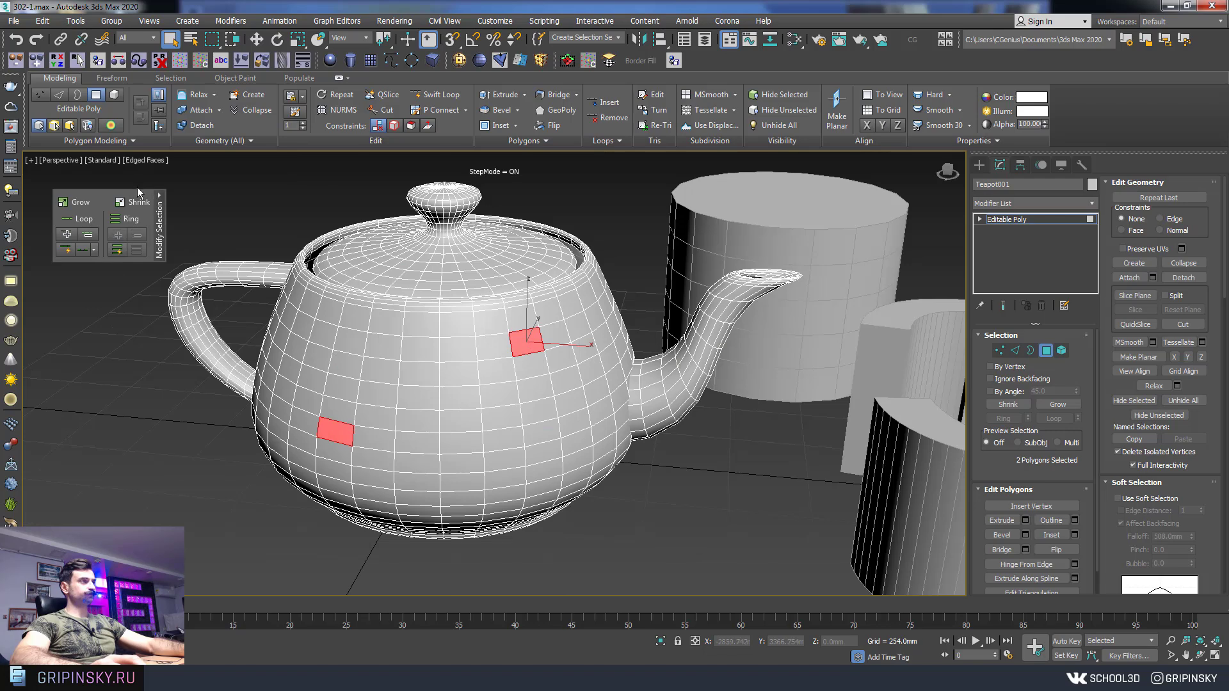
left_click(159, 253)
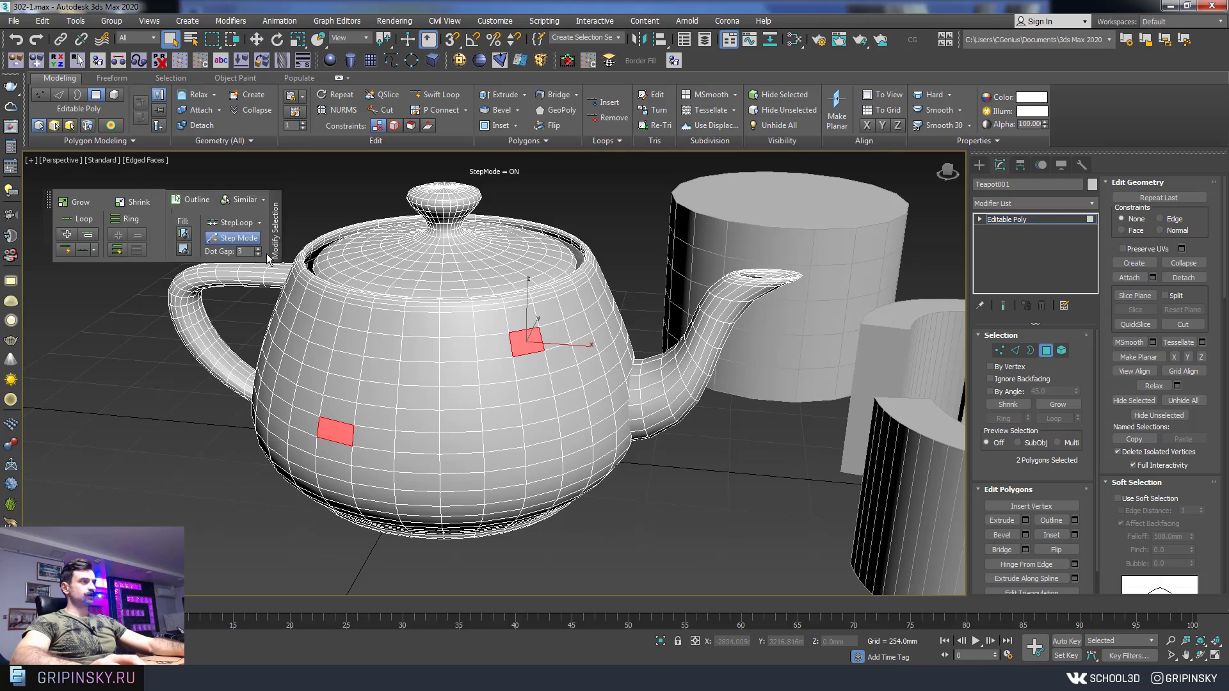
left_click(184, 234)
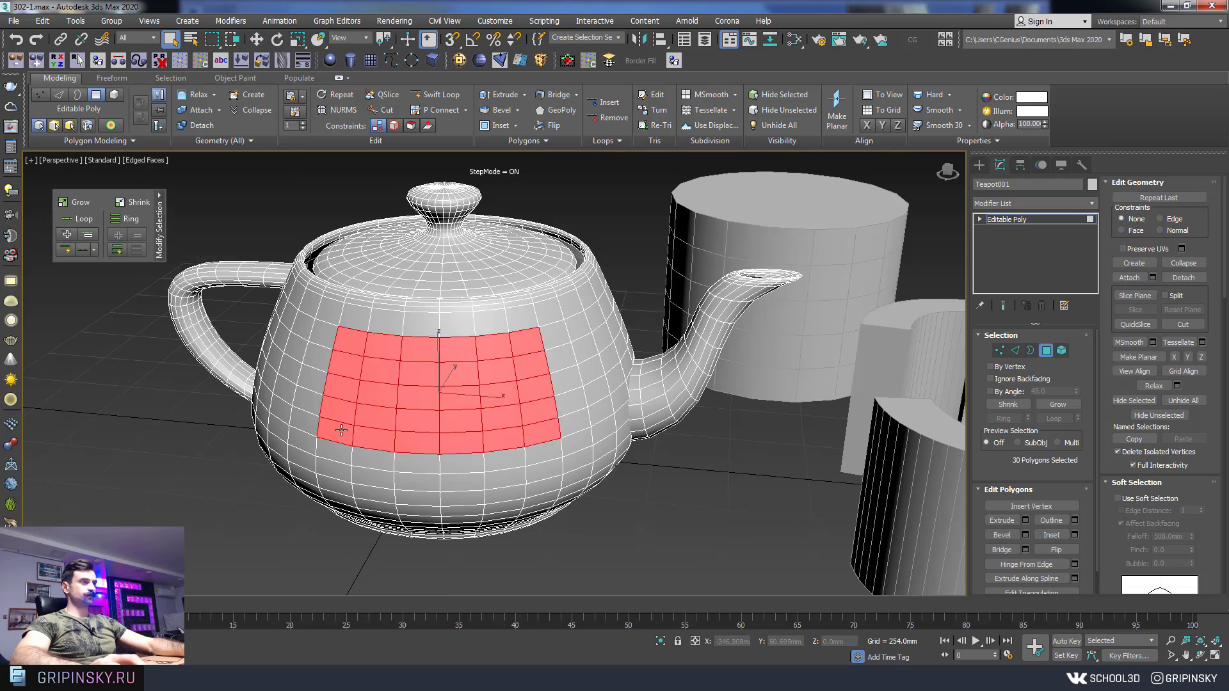
- Fill the lid area between two chosen lid polygons
middle_click_drag(458, 370, 533, 216, "alt")
left_click(529, 215)
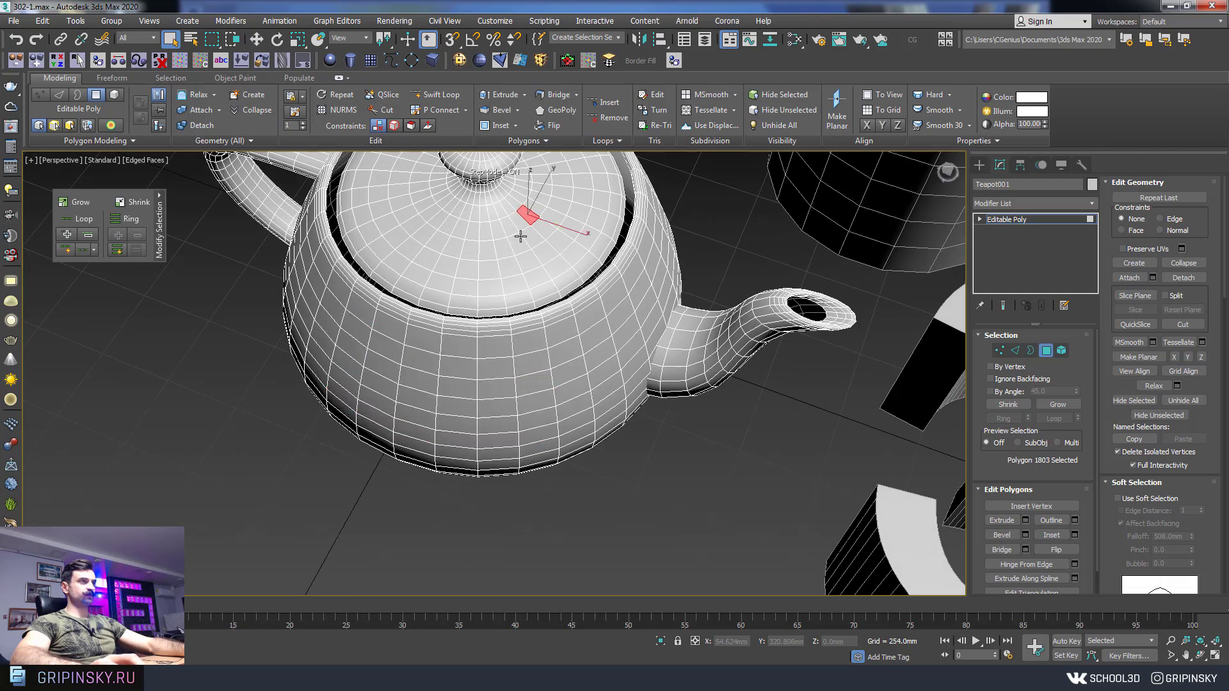
left_click(496, 282, "ctrl")
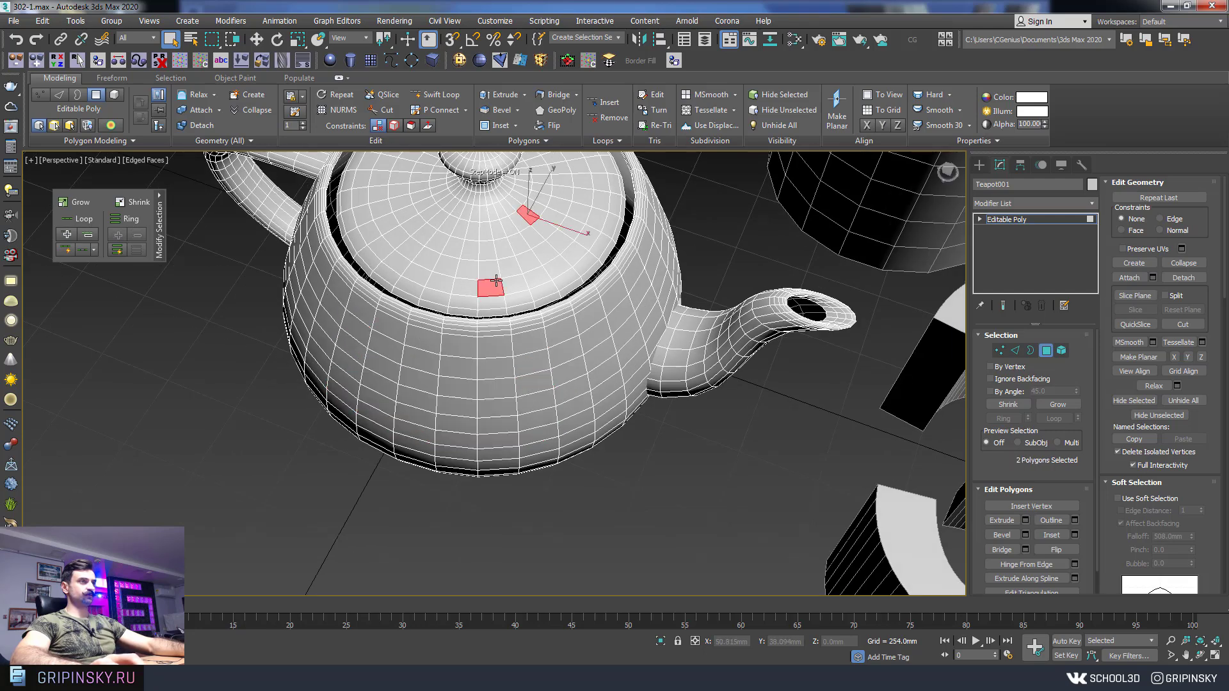
left_click(158, 221)
left_click(183, 233)
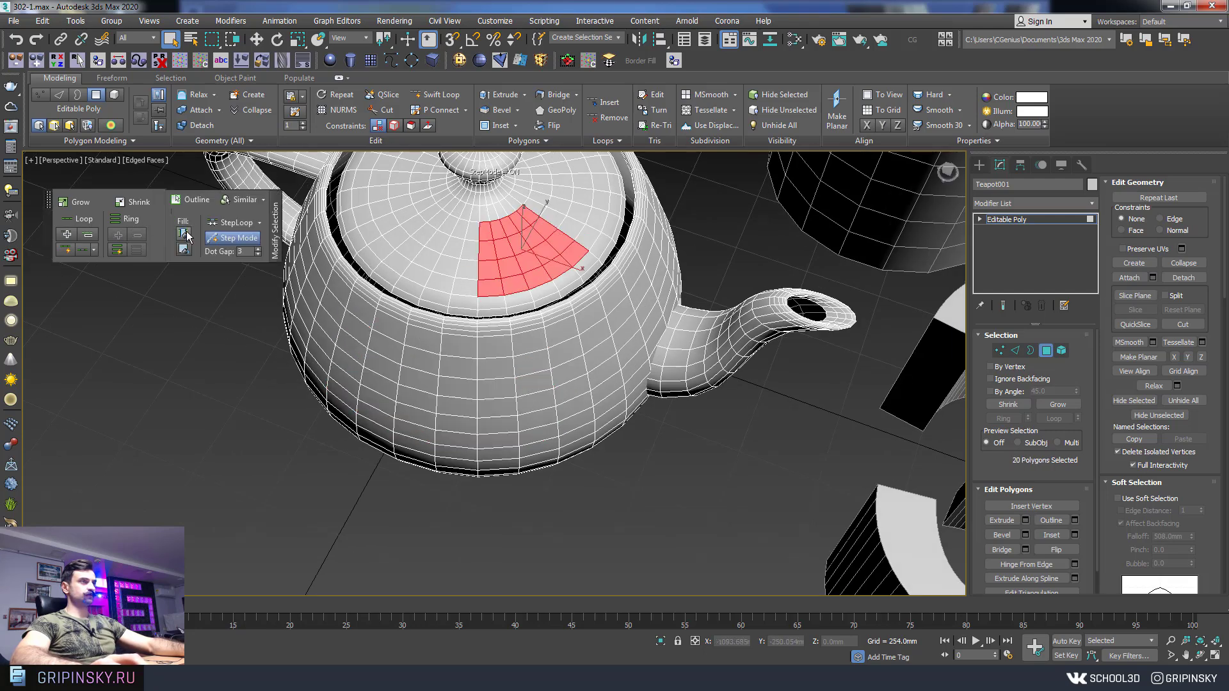
- Shrink a marquee body selection to its outline ring, then marquee-select 393 lower-front vertices
middle_click_drag(449, 416, 472, 502, "alt")
left_click_drag(551, 525, 320, 429)
left_click_drag(248, 305, 242, 300)
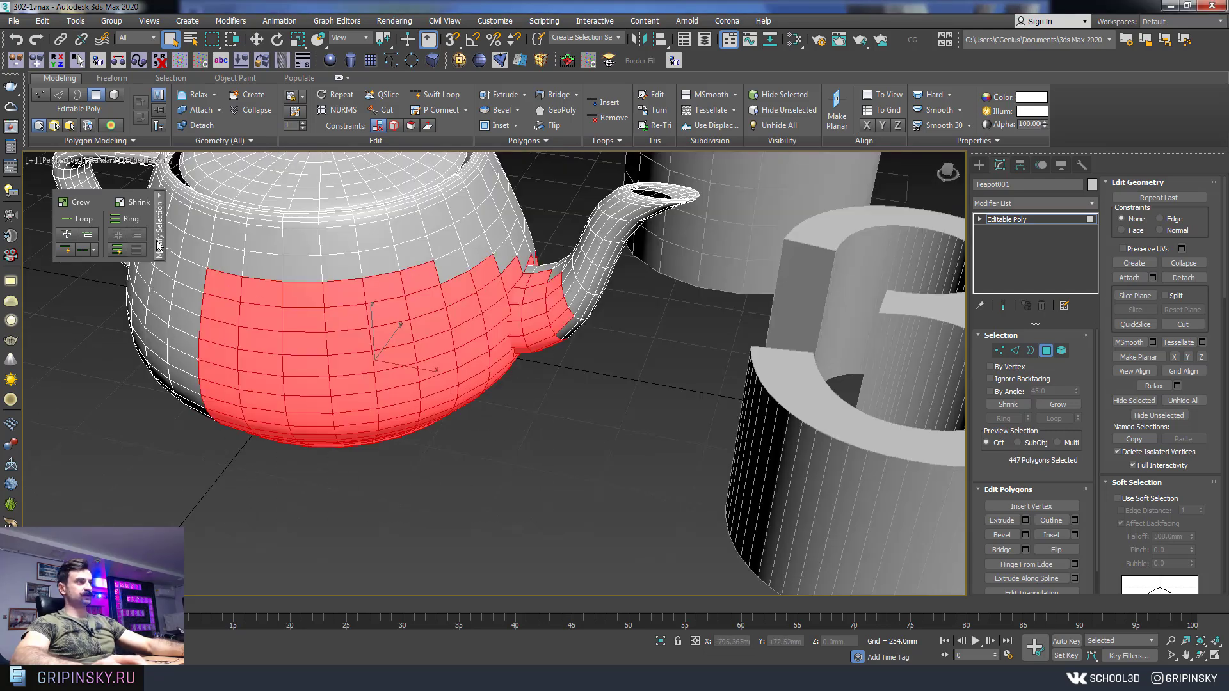
left_click(159, 224)
left_click(202, 206)
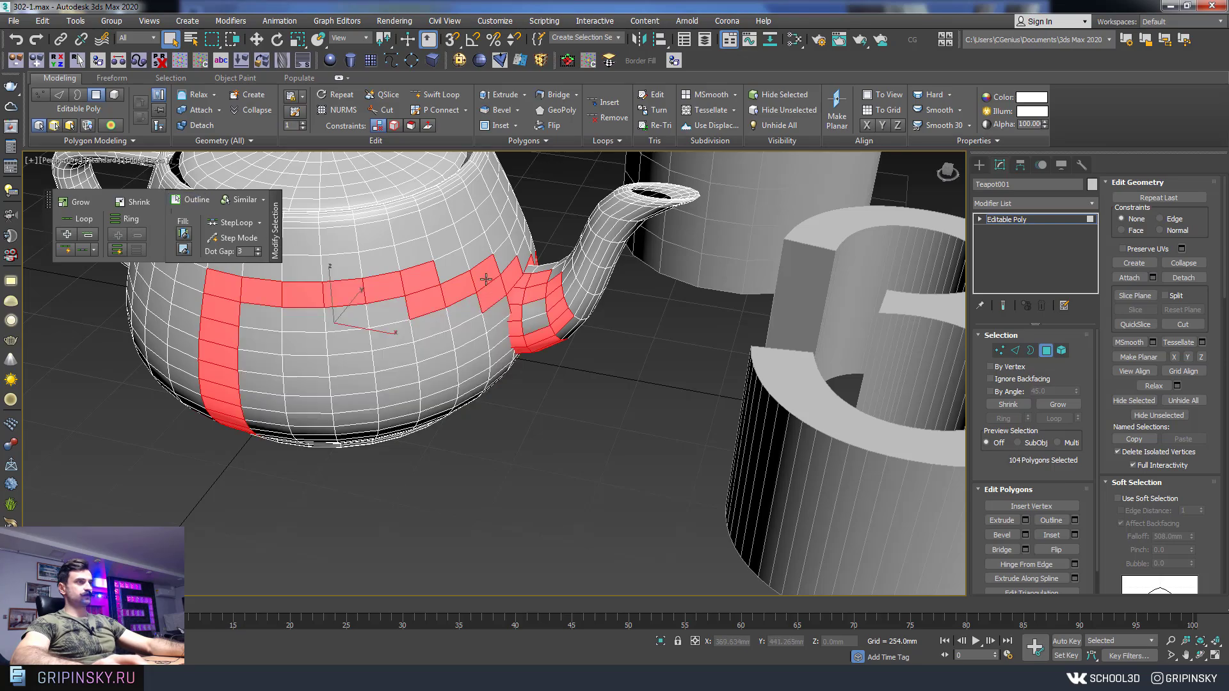
mouse_move(293, 481)
middle_mouse_down("alt")
mouse_move(442, 356)
mouse_move(525, 556)
middle_mouse_up("alt")
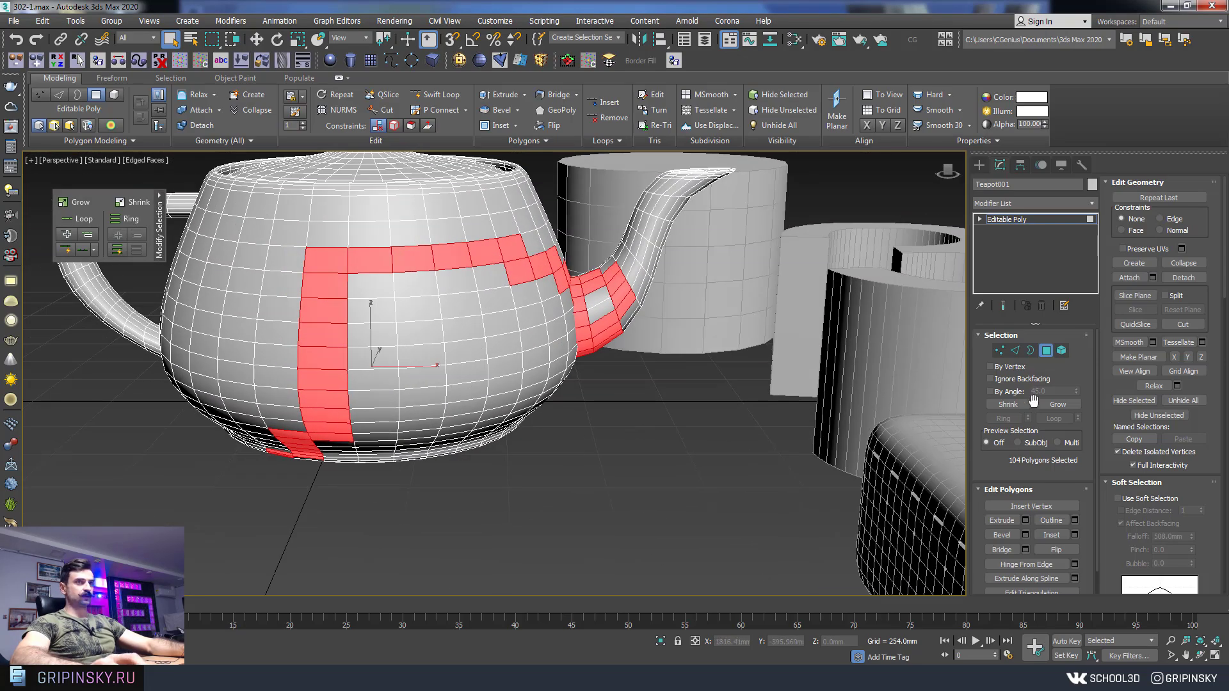
key("1")
left_click_drag(525, 555, 256, 288)
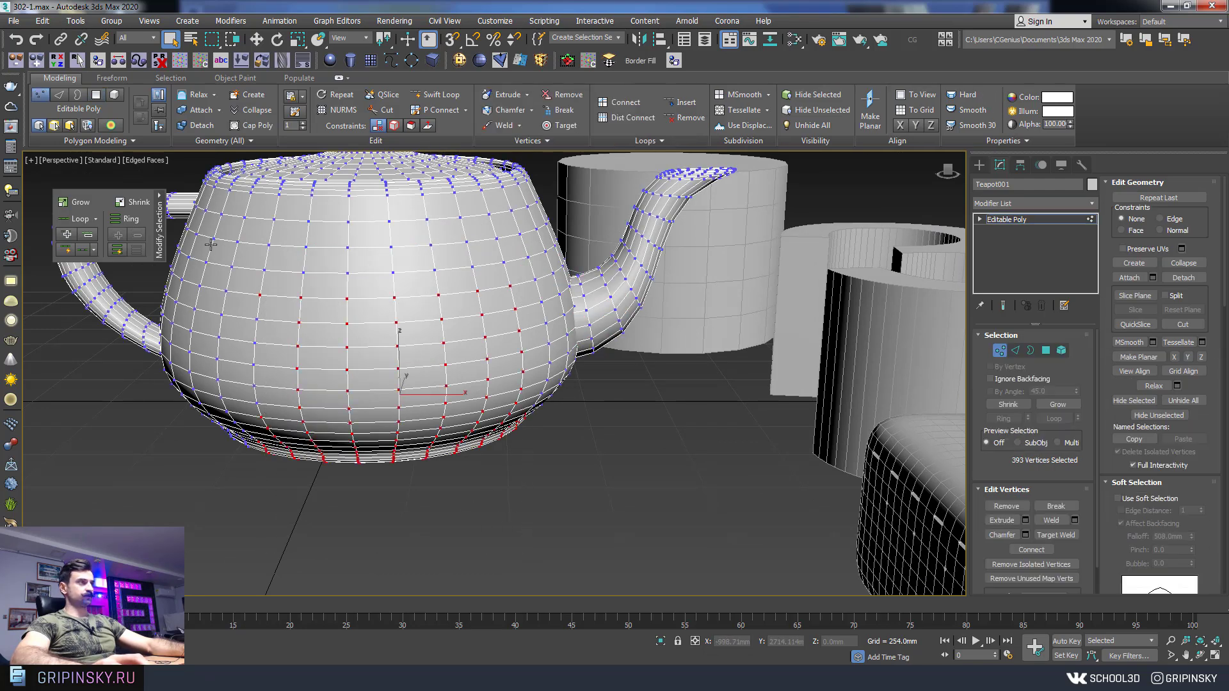
- Outline the vertex selection, then marquee the lower-front edges and outline them too
left_click(192, 202)
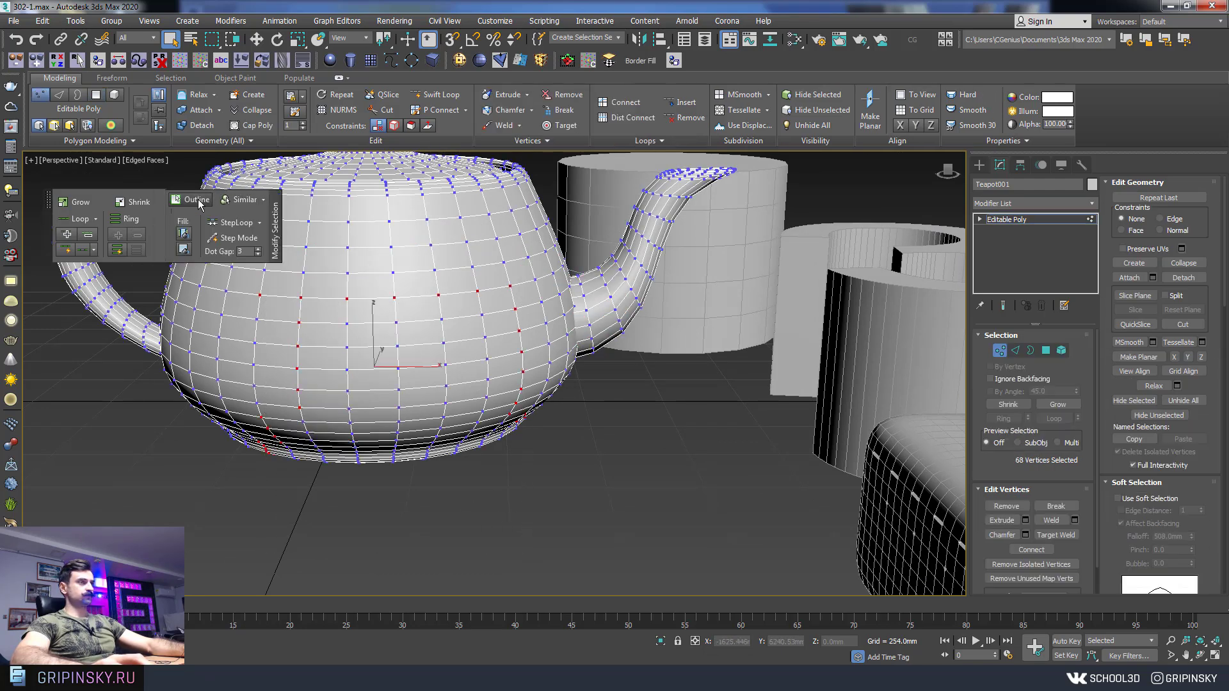
left_click(1015, 350)
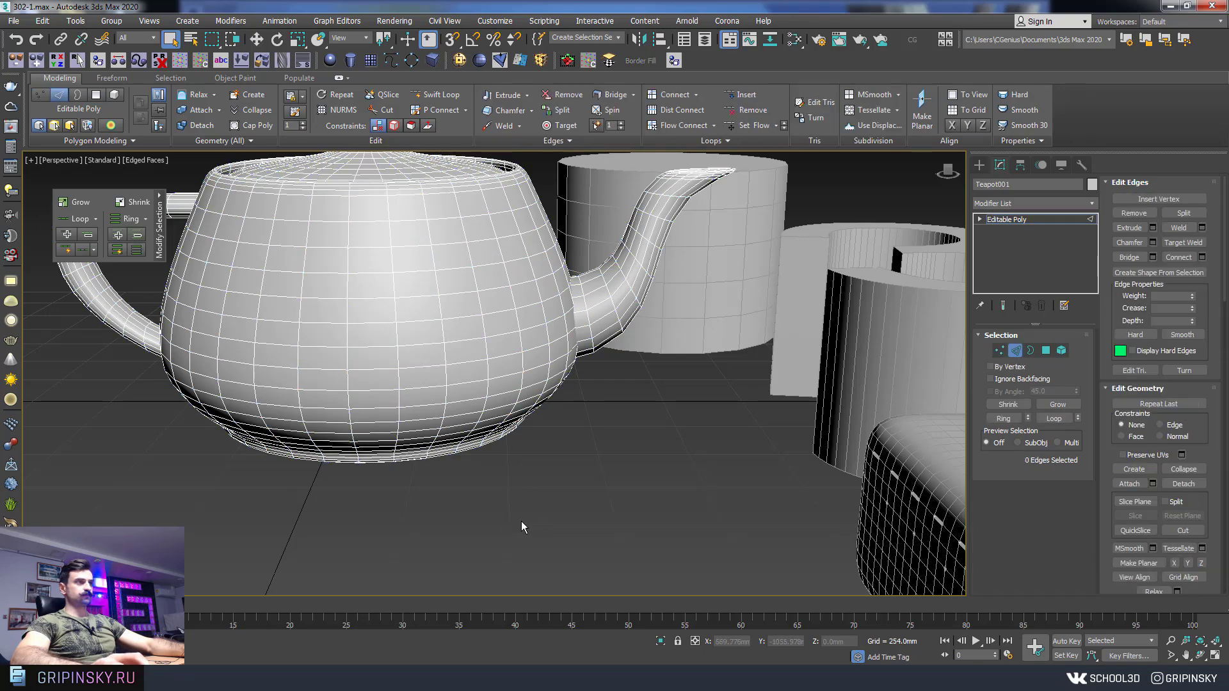
left_click_drag(531, 530, 261, 285)
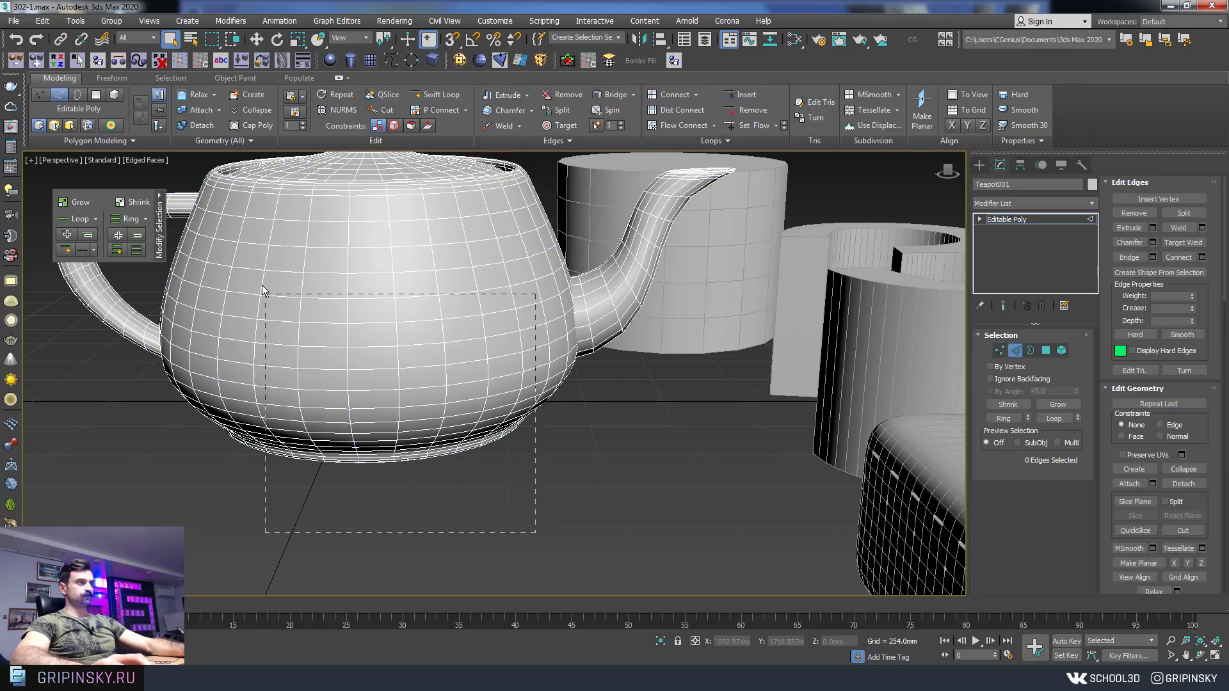
left_click(162, 196)
left_click(191, 200)
- Select the rounded box Box001 at Polygon level and bring it into view
mouse_move(587, 378)
middle_mouse_down("alt")
mouse_move(478, 386)
mouse_move(384, 416)
middle_mouse_up("alt")
scroll(478, 387, "up", 5)
scroll(478, 387, "down", 5)
left_click(672, 359)
key("4")
mouse_move(768, 448)
middle_mouse_down()
mouse_move(312, 399)
mouse_move(403, 349)
middle_mouse_up()
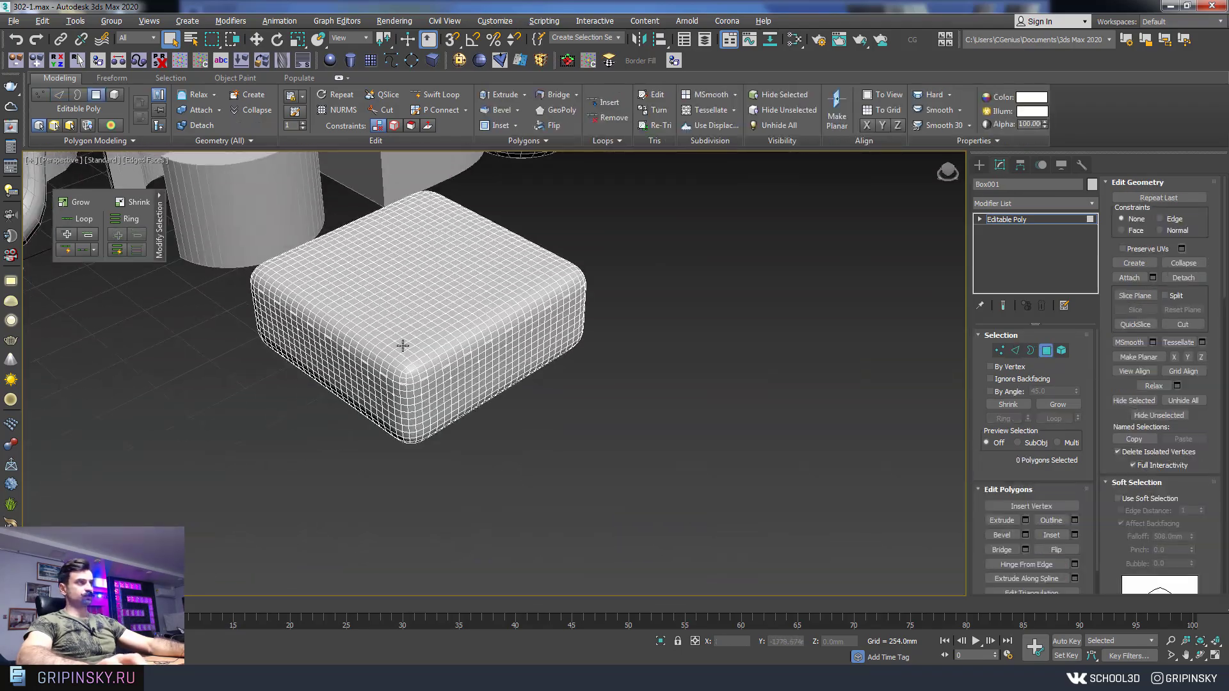
- Pick four diamond dent polygons on the cushion side and Select Similar
scroll(403, 349, "up", 5)
left_click(161, 228)
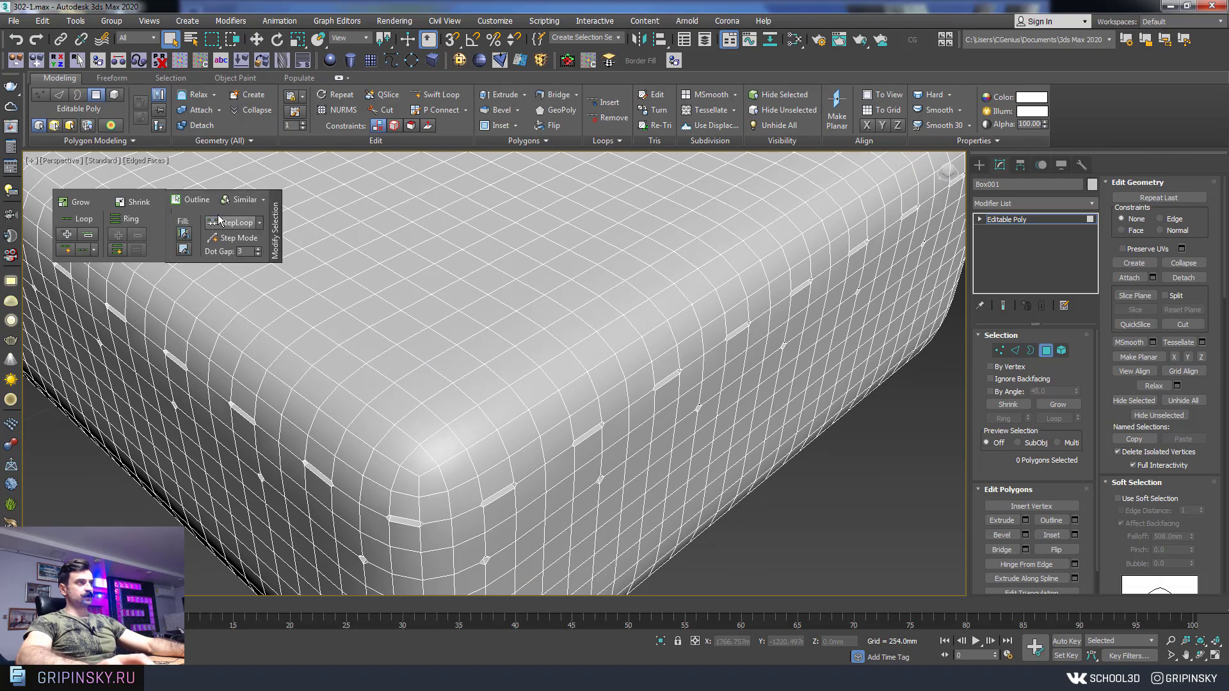
middle_click_drag(373, 299, 632, 392, "alt")
scroll(633, 392, "up", 3)
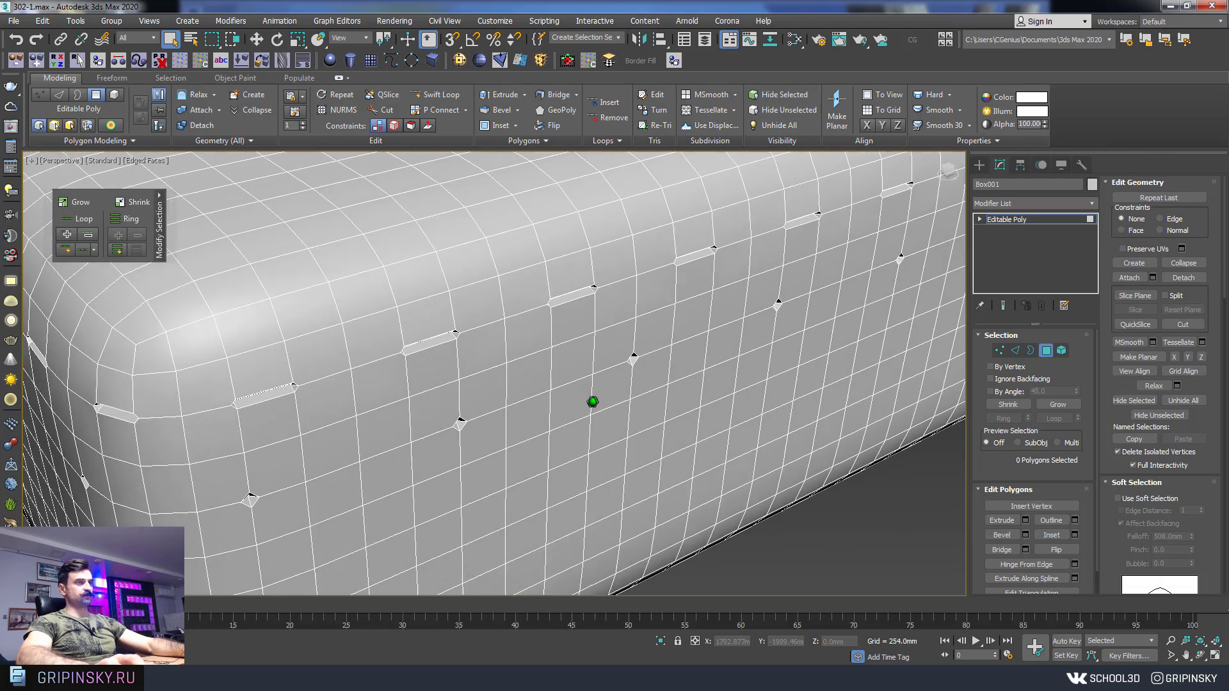
scroll(587, 403, "up", 3)
left_click(658, 333)
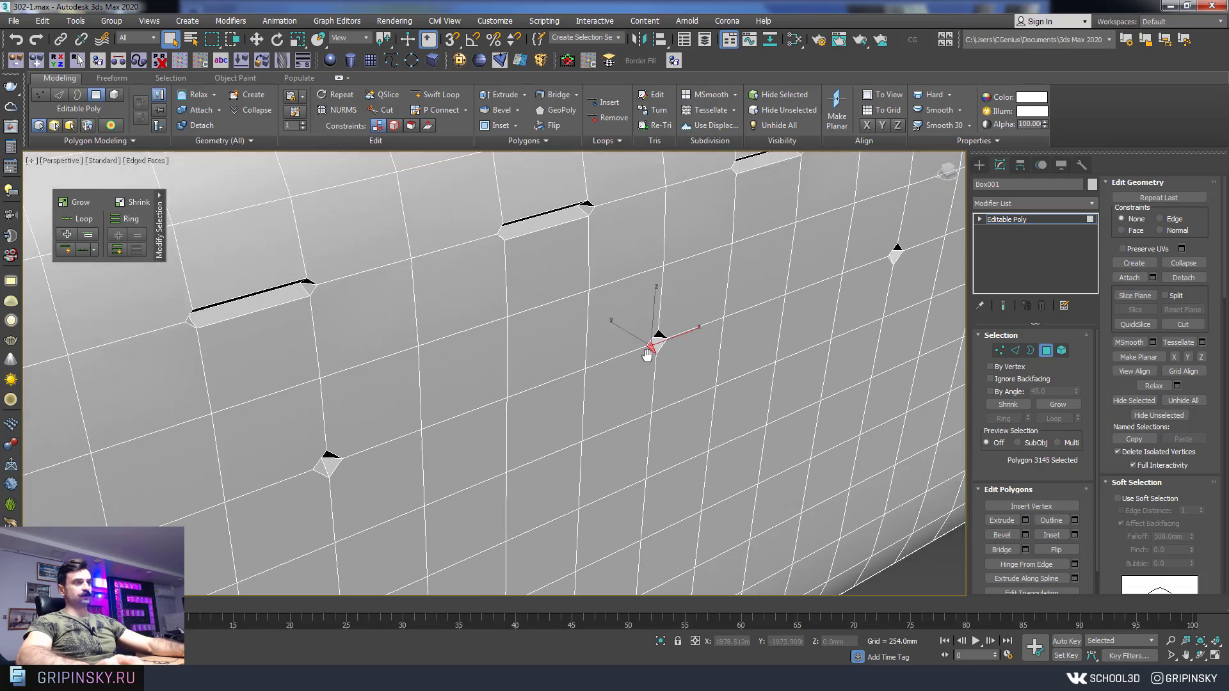
mouse_move(658, 332)
middle_mouse_down("alt")
mouse_move(650, 348)
mouse_move(640, 339)
middle_mouse_up("alt")
left_click(651, 349, "ctrl")
left_click(651, 332, "ctrl")
left_click(654, 341, "ctrl")
mouse_move(148, 235)
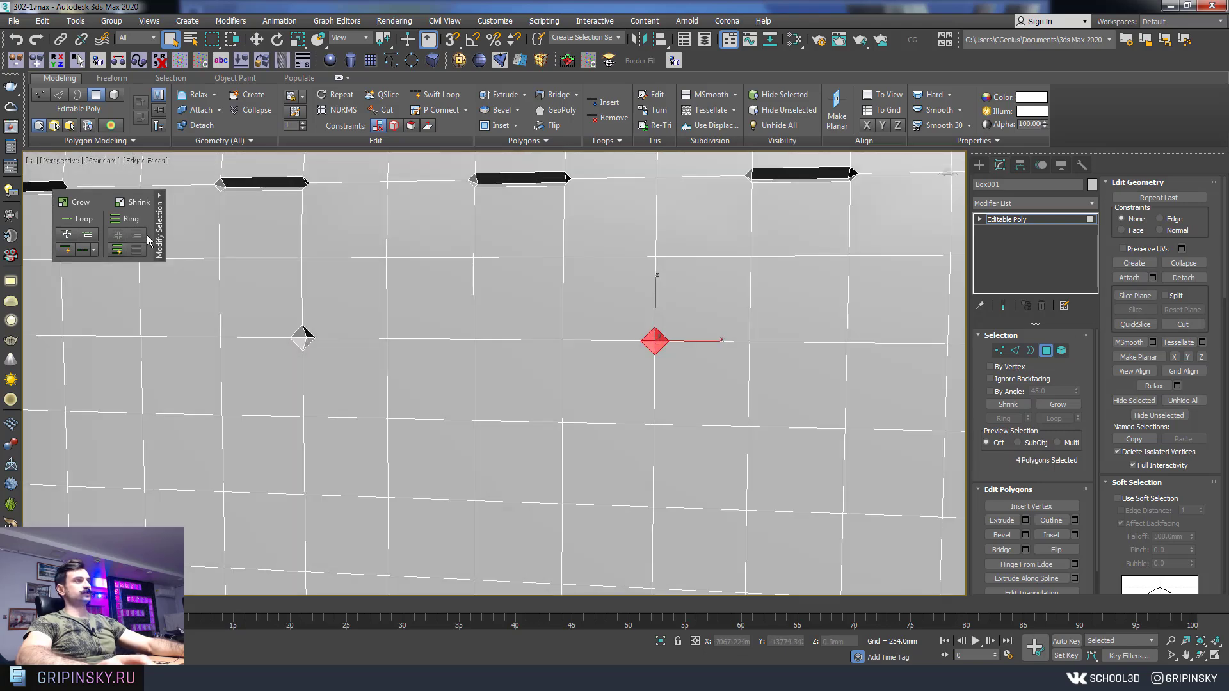
left_click(223, 200)
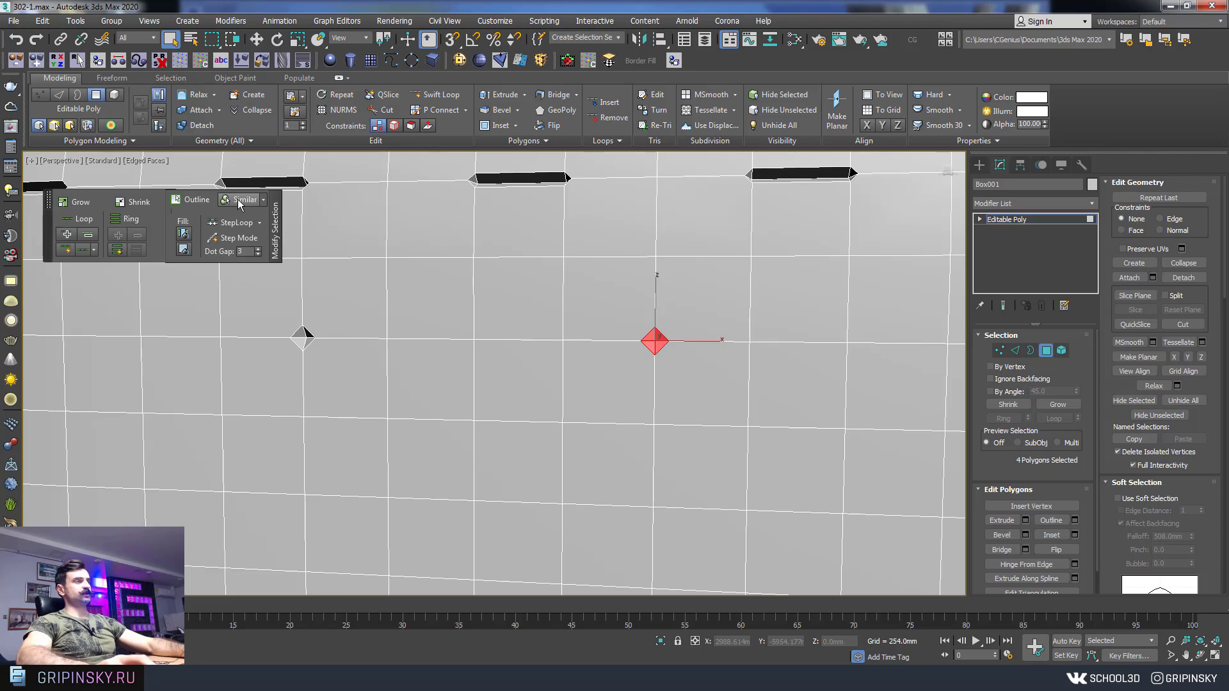
- Add a missed dent and Select Similar again to reach all 112 dent polygons
scroll(452, 349, "down", 5)
scroll(505, 360, "down", 3)
middle_click_drag(505, 360, 565, 356, "alt")
scroll(565, 356, "up", 3)
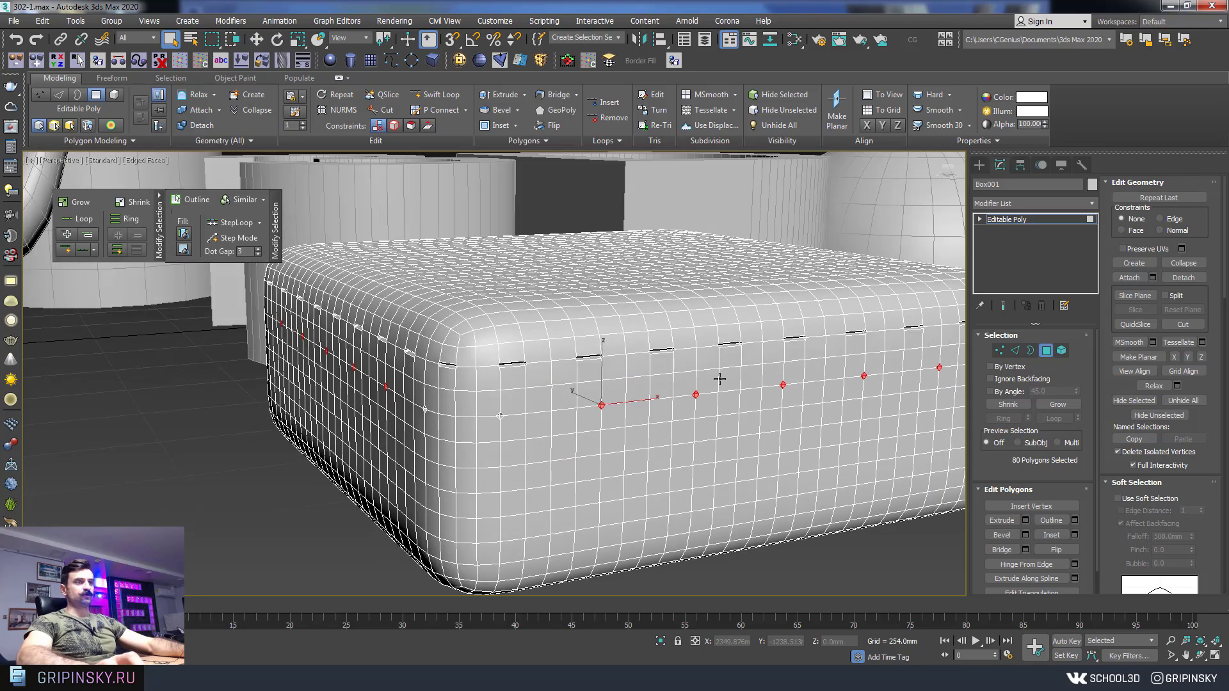
scroll(806, 273, "up", 2)
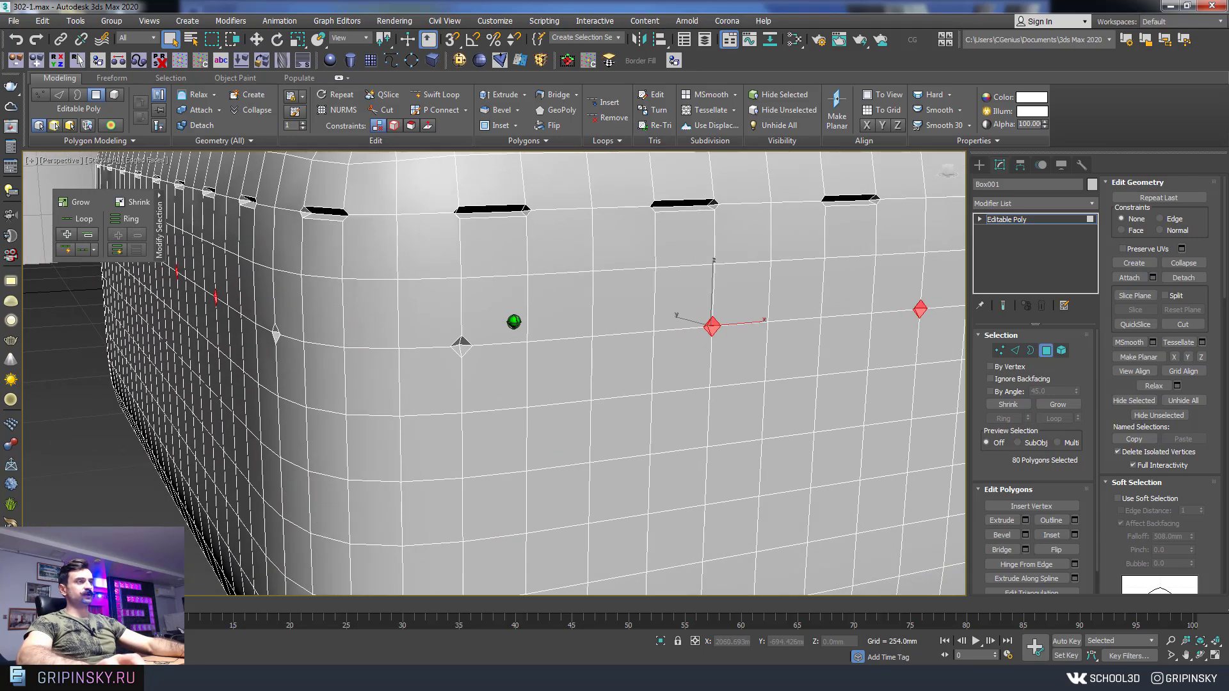
scroll(659, 320, "up", 3)
mouse_move(461, 340)
middle_mouse_down("alt")
mouse_move(548, 340)
mouse_move(182, 253)
middle_mouse_up("alt")
left_click(552, 344, "ctrl")
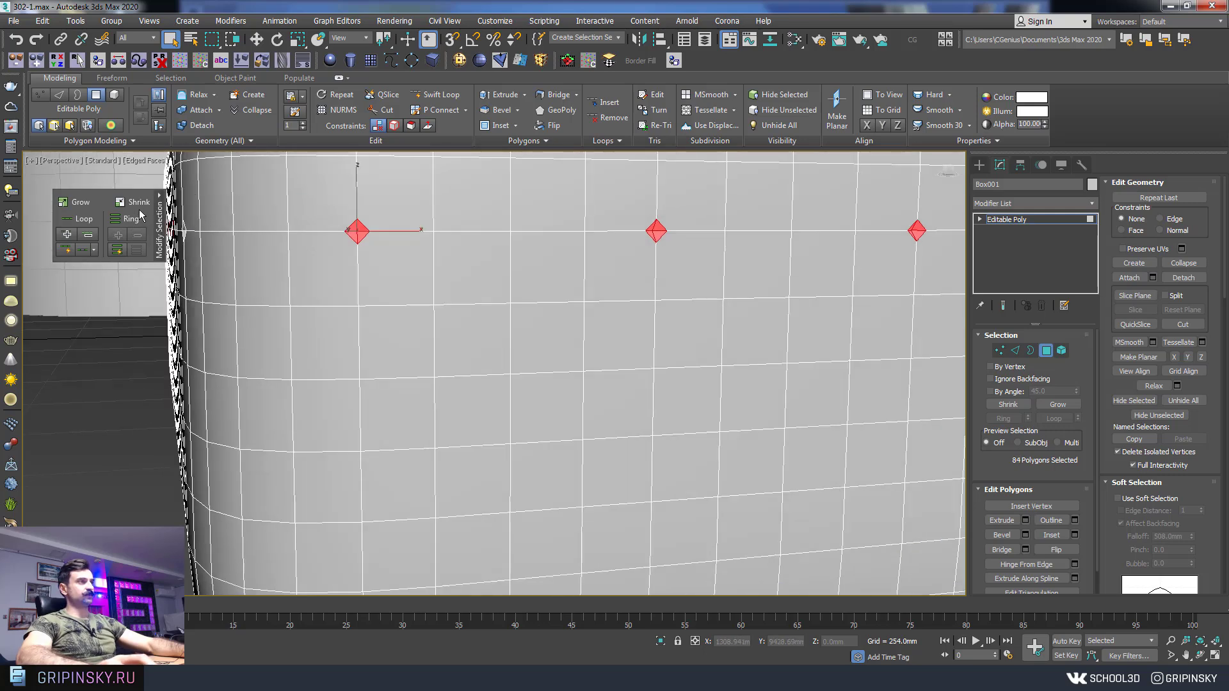
mouse_move(160, 218)
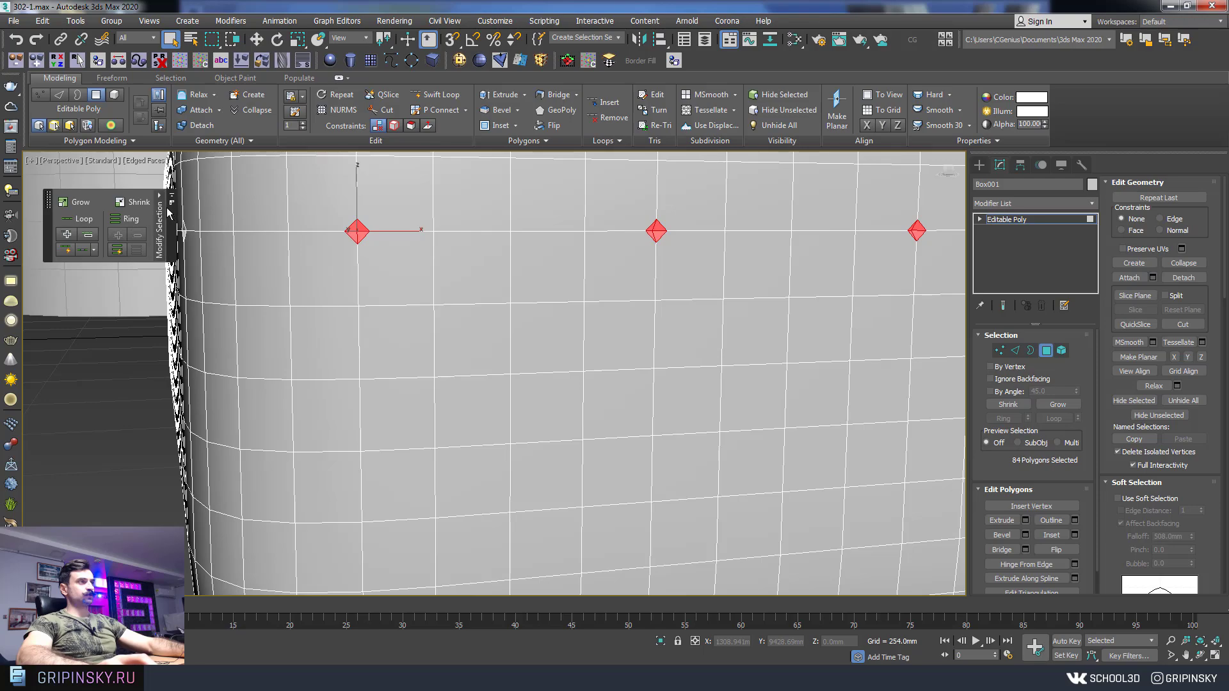
left_click(158, 195)
left_click(242, 200)
middle_click_drag(418, 323, 777, 398)
scroll(418, 325, "down", 8)
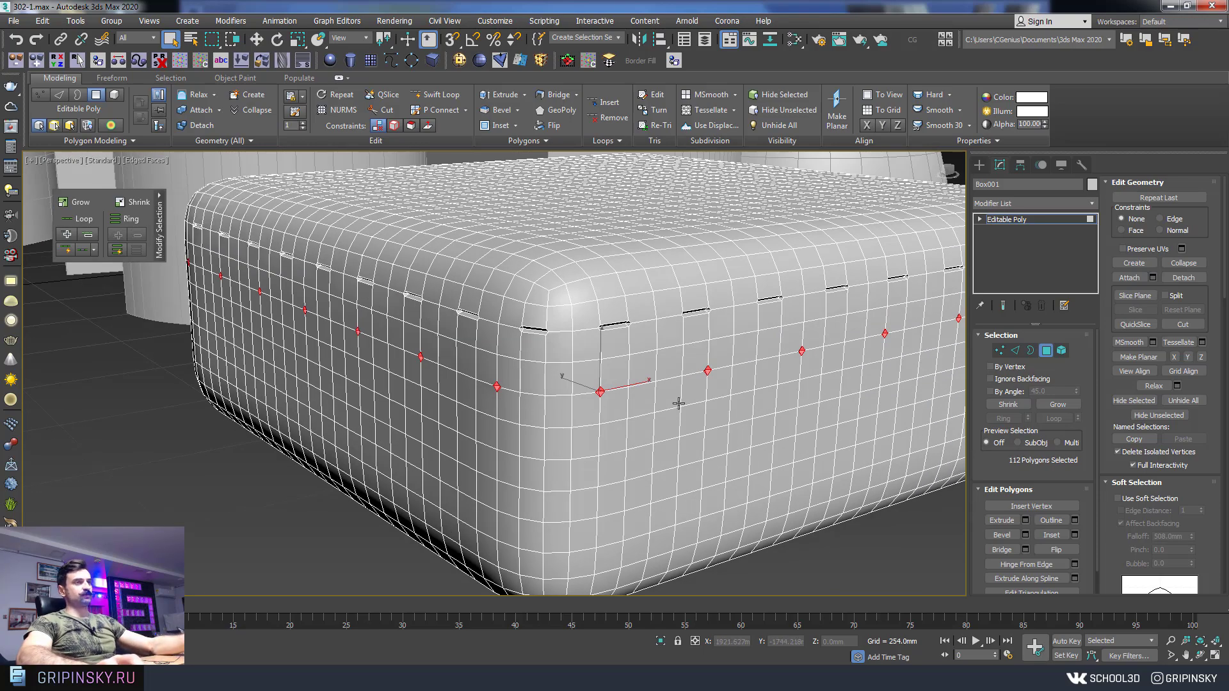
- Review the Select Similar matching criteria options for the dent selection
middle_click_drag(672, 398, 602, 377, "alt")
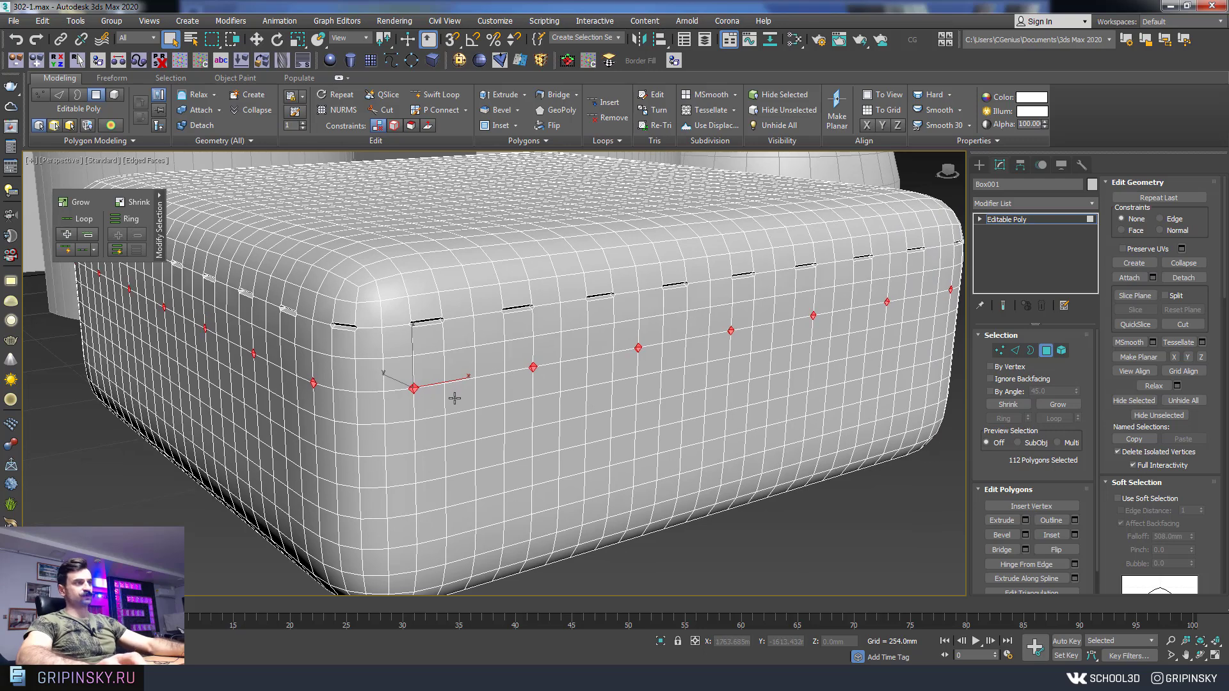
scroll(451, 388, "up", 2)
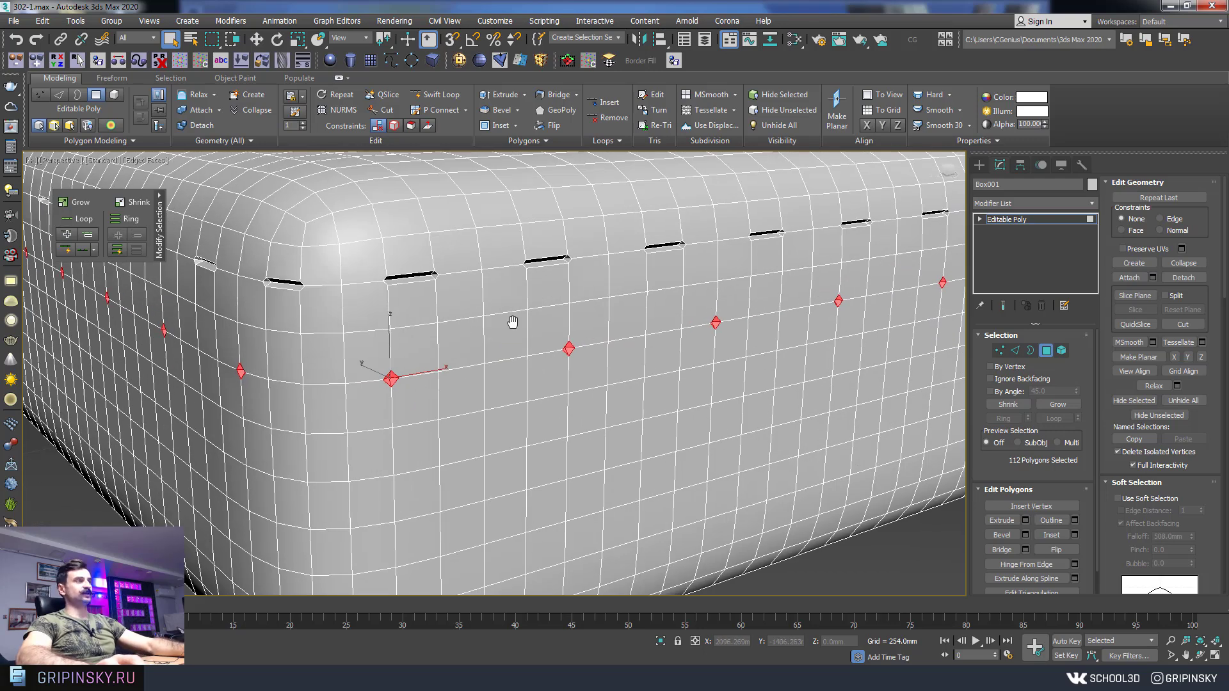
middle_click_drag(510, 321, 450, 298)
scroll(278, 294, "up", 3)
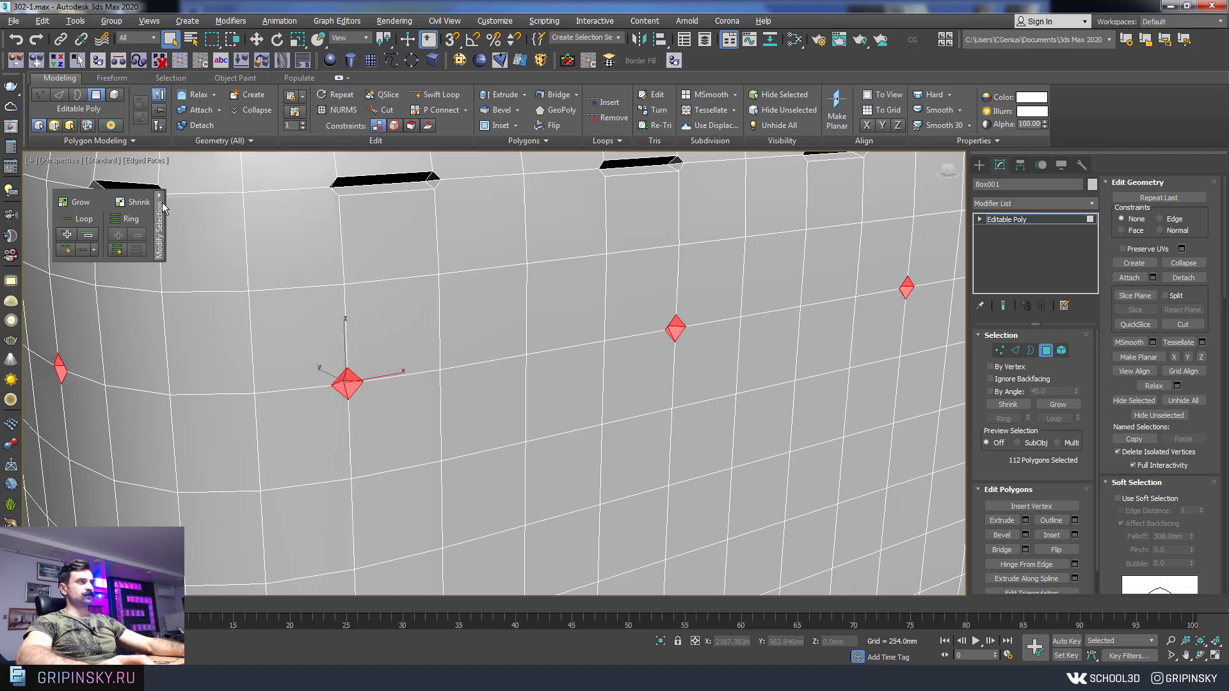
left_click(160, 194)
left_click(264, 199)
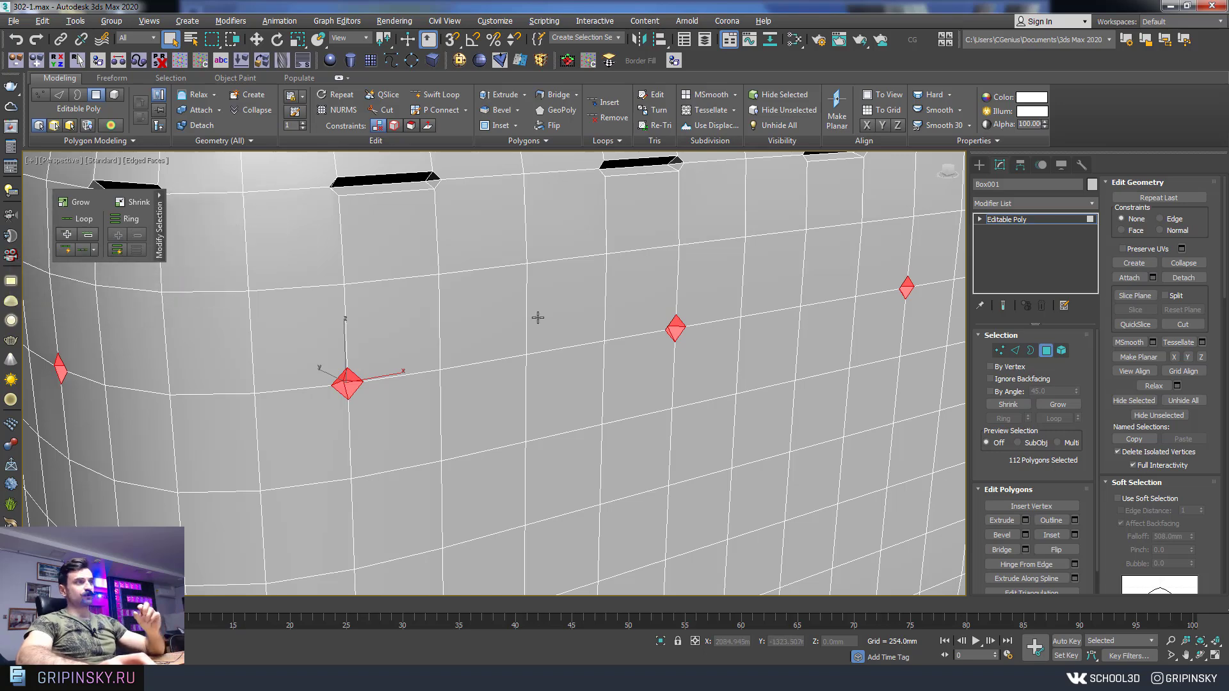
scroll(538, 318, "down", 3)
scroll(541, 324, "down", 8)
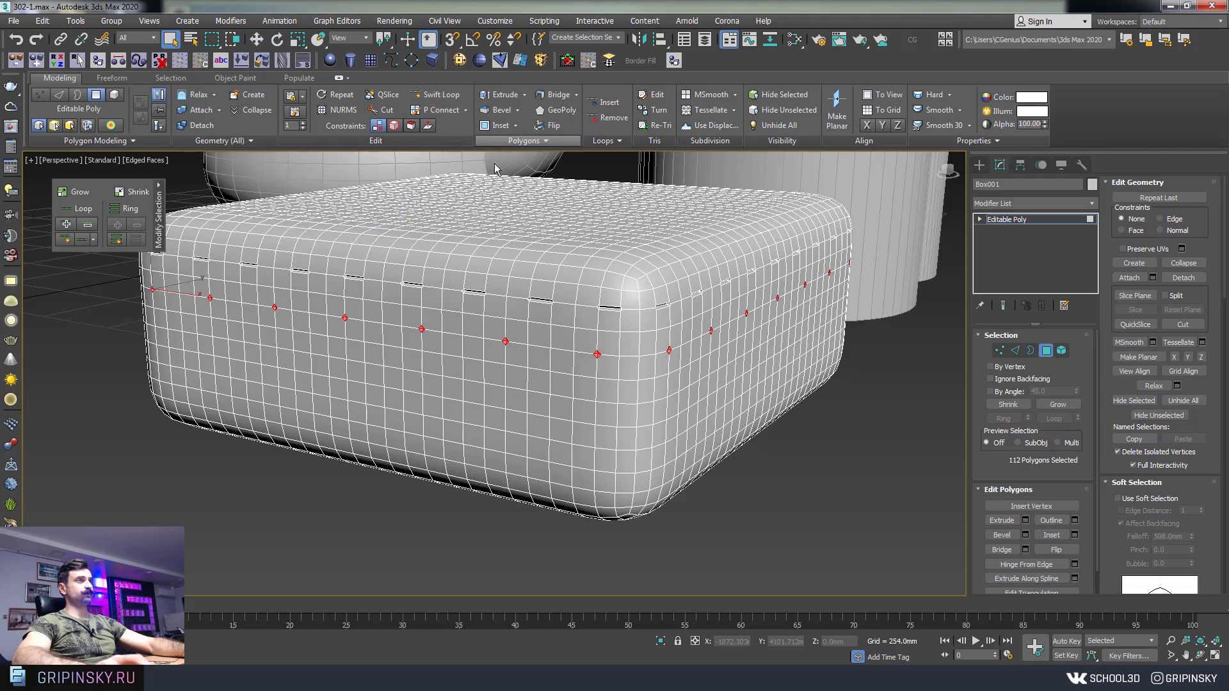
- Float the ribbon's Edit panel as a compact vertical palette and start SwiftLoop
left_click_drag(436, 140, 192, 357)
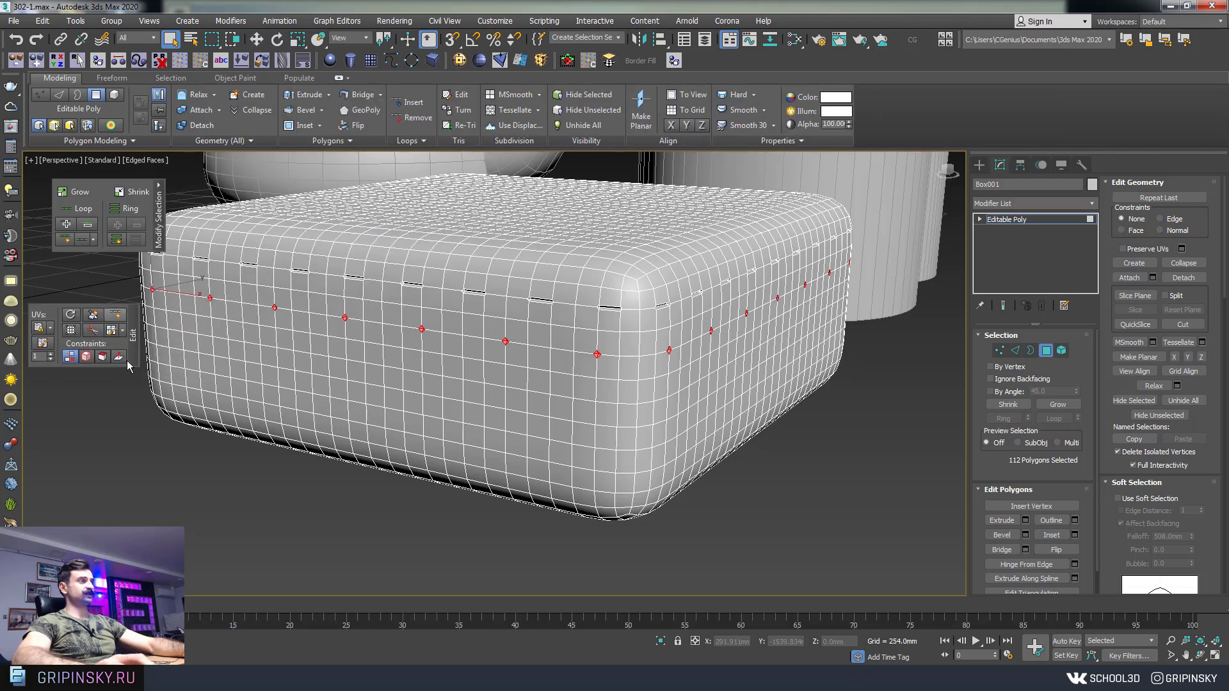
left_click(155, 334)
scroll(336, 317, "up", 3)
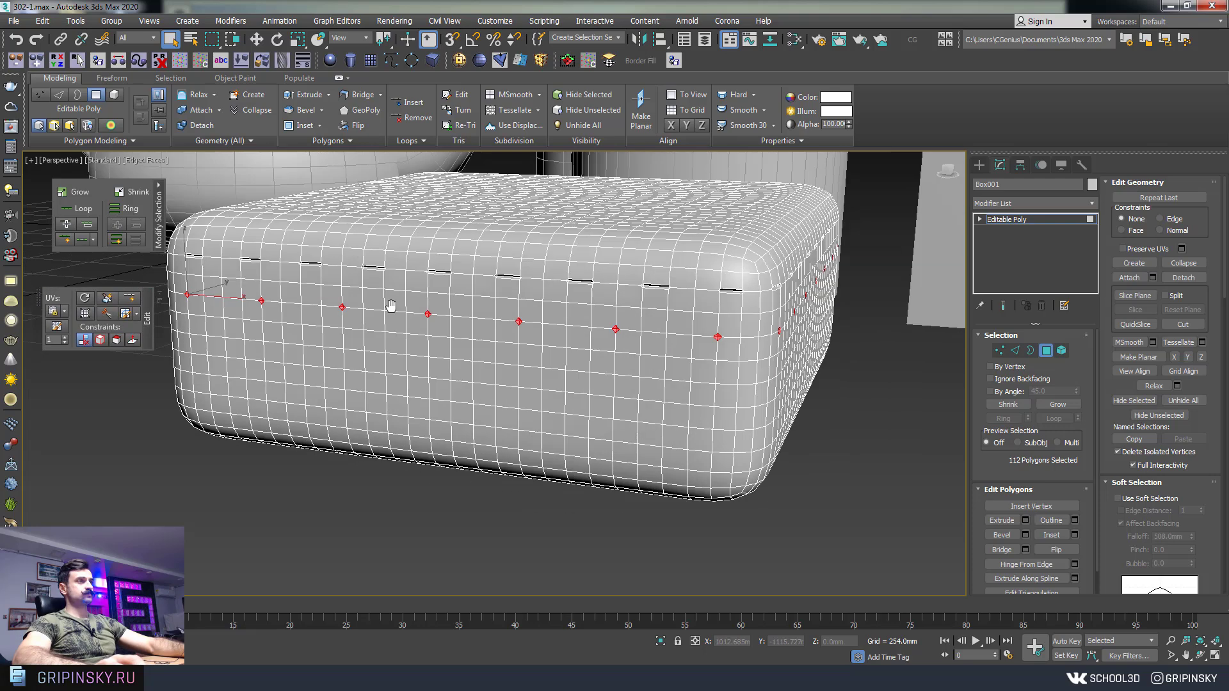
scroll(371, 317, "up", 3)
middle_click_drag(371, 317, 327, 287)
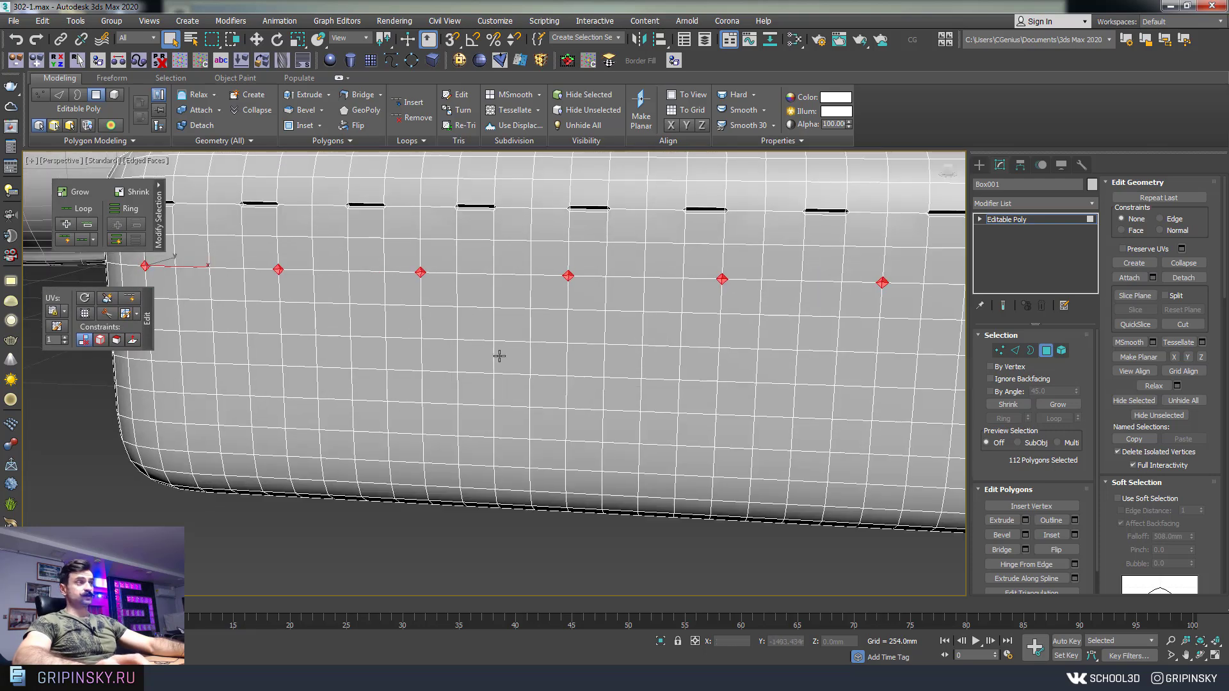
left_click(130, 299)
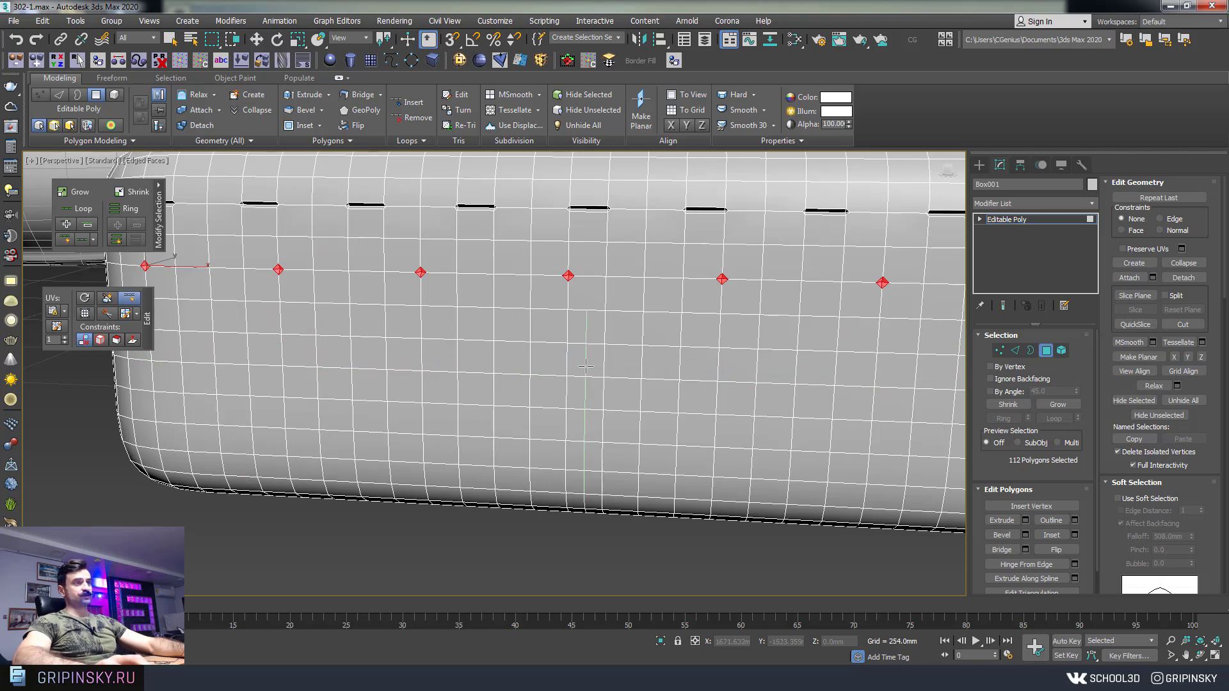
- Connect a ring of vertical edges below the dents into a new loop and slide it down
key("w")
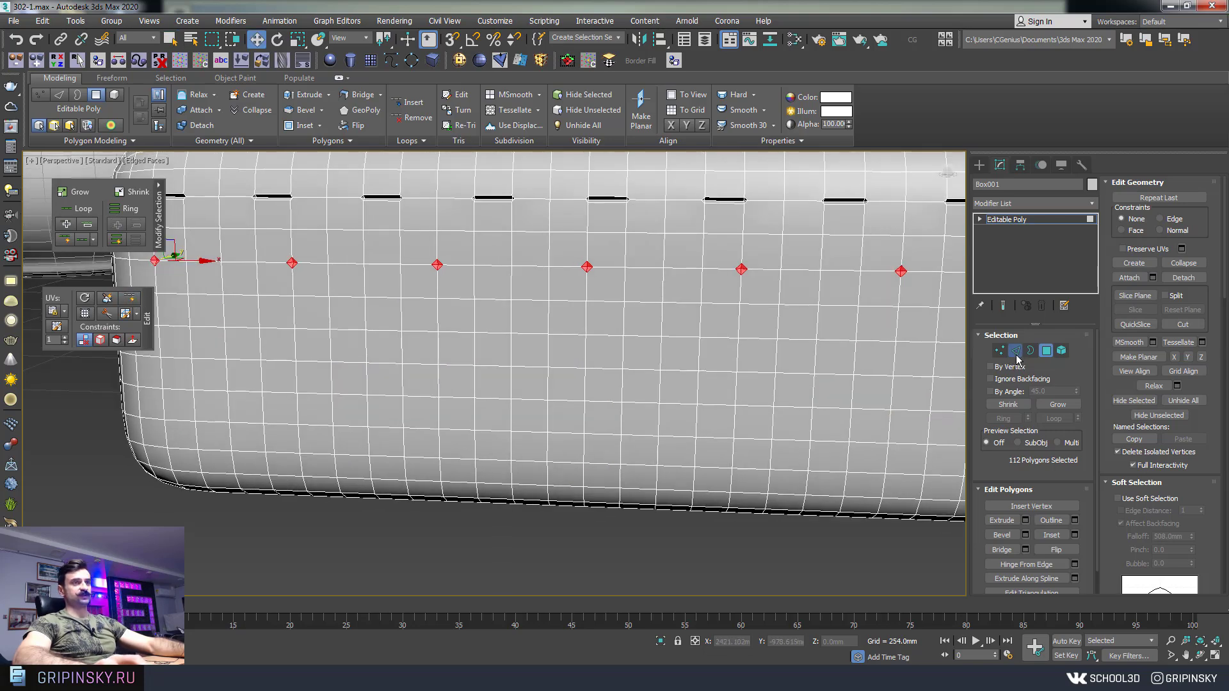
left_click(1016, 351)
left_click(736, 356)
left_click(1003, 418)
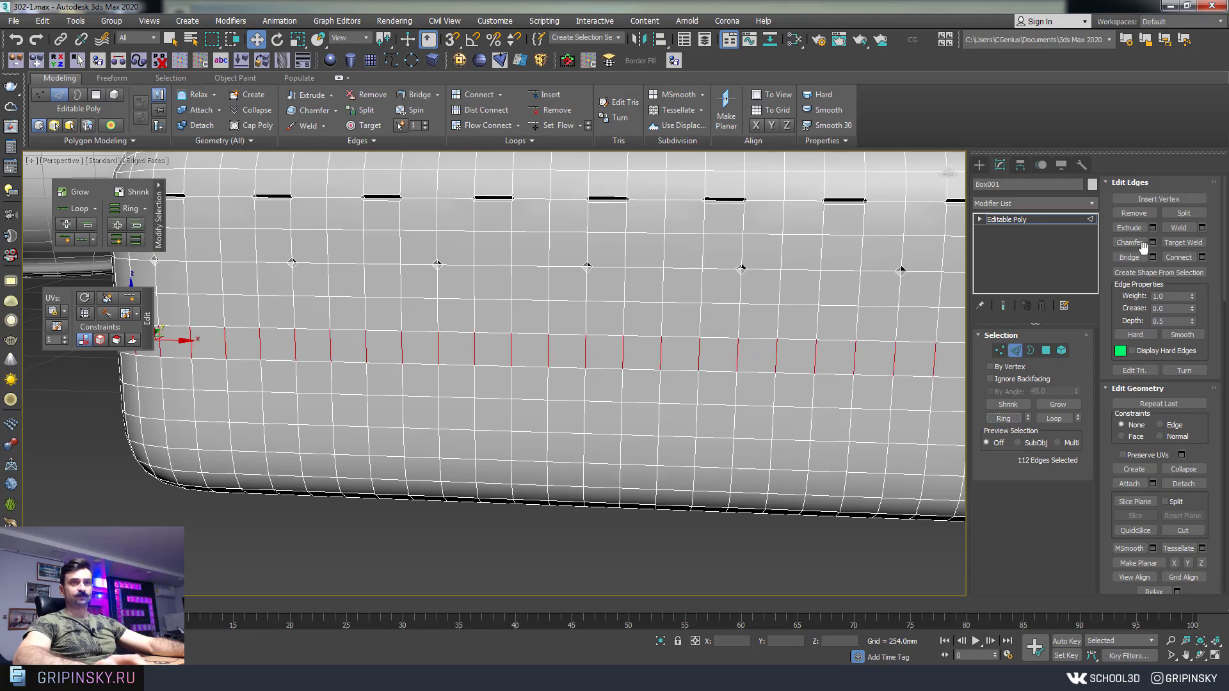
left_click(1178, 257)
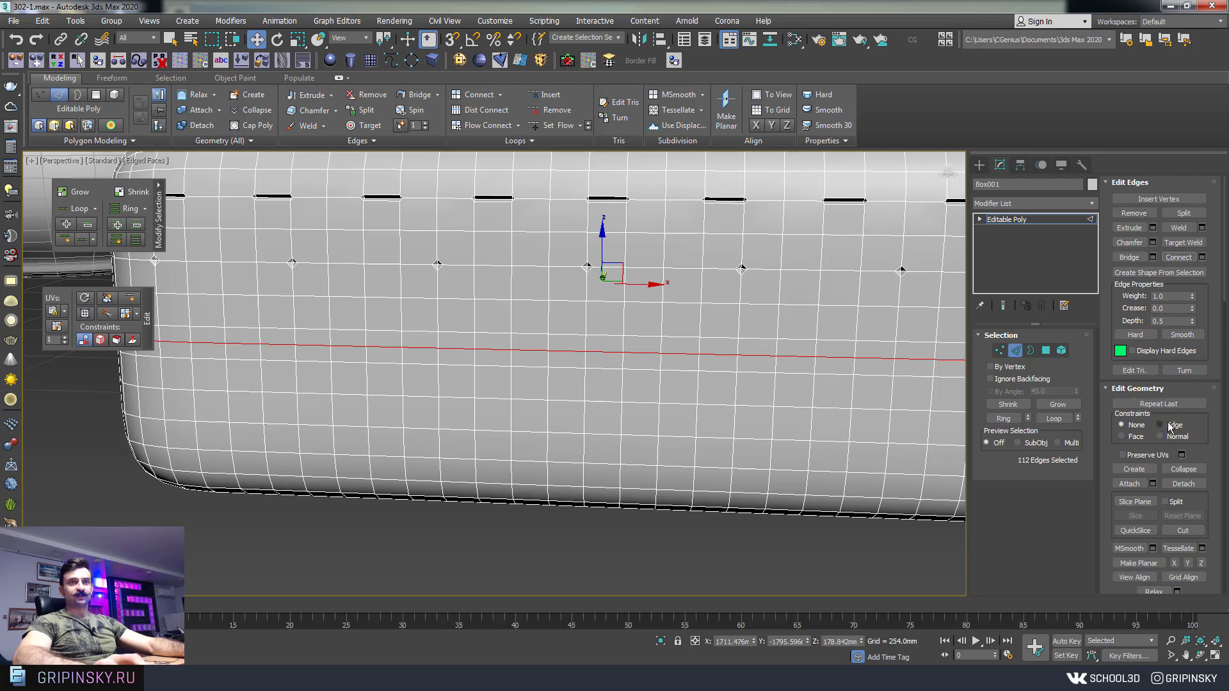
left_click_drag(602, 244, 600, 243)
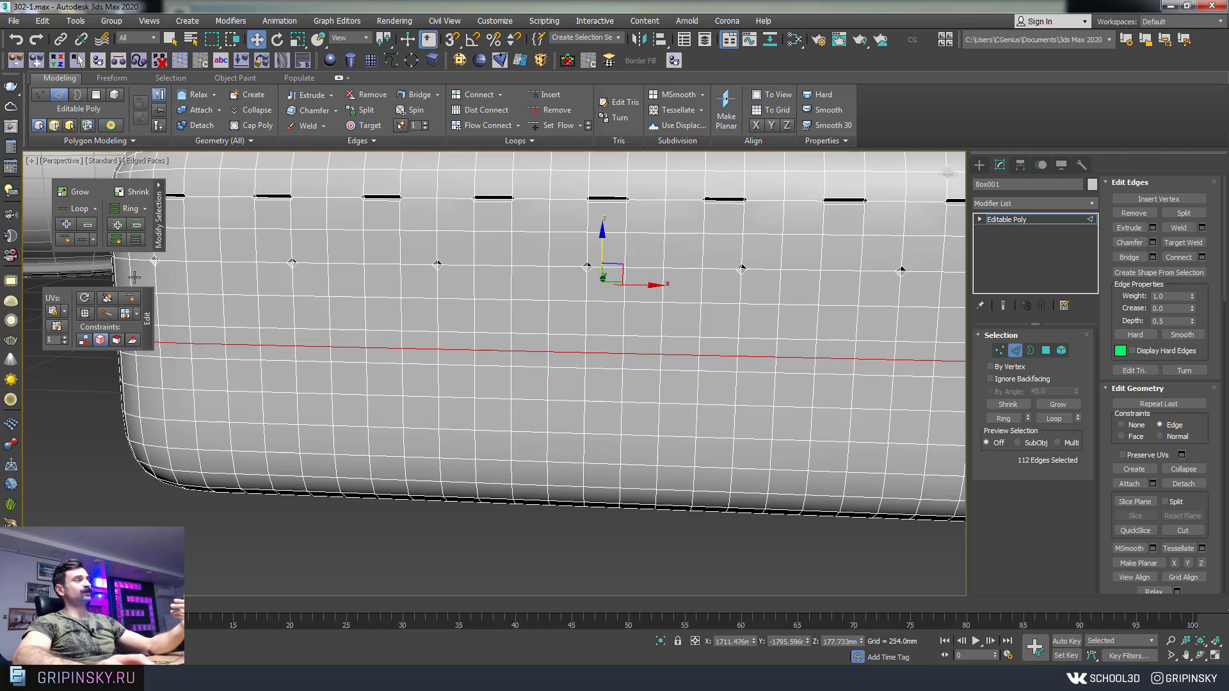
- Insert further edge loops on the cushion with SwiftLoop
left_click(130, 297)
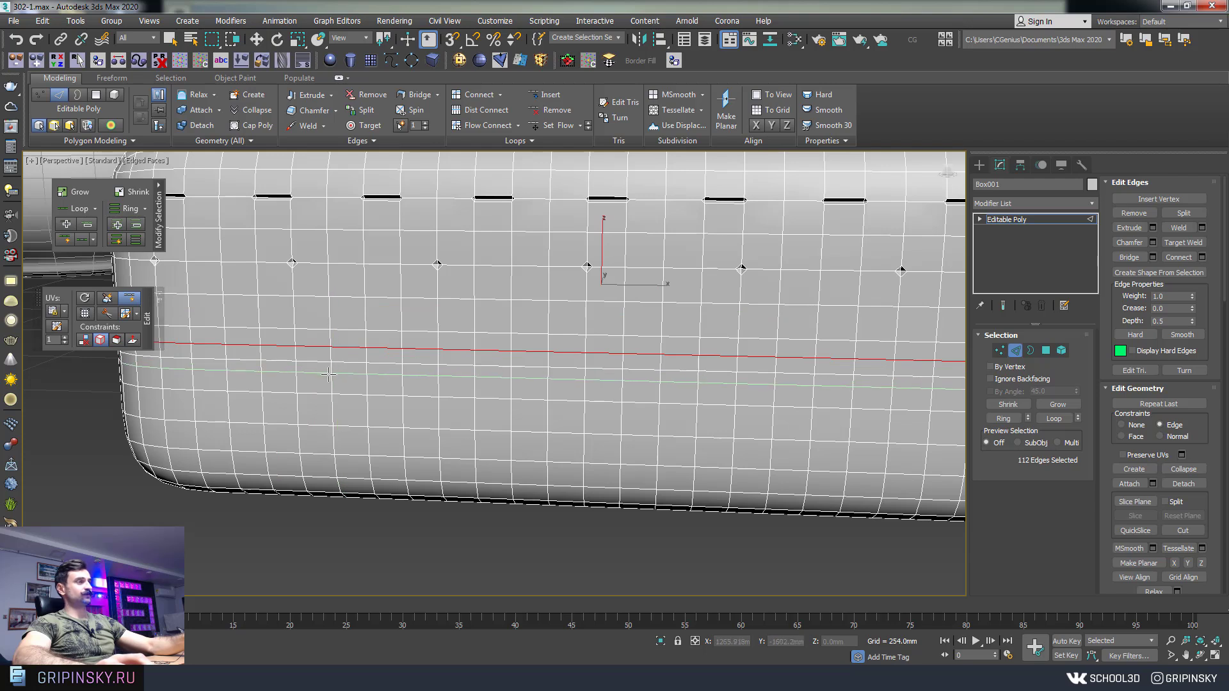
left_click_drag(333, 360, 337, 434)
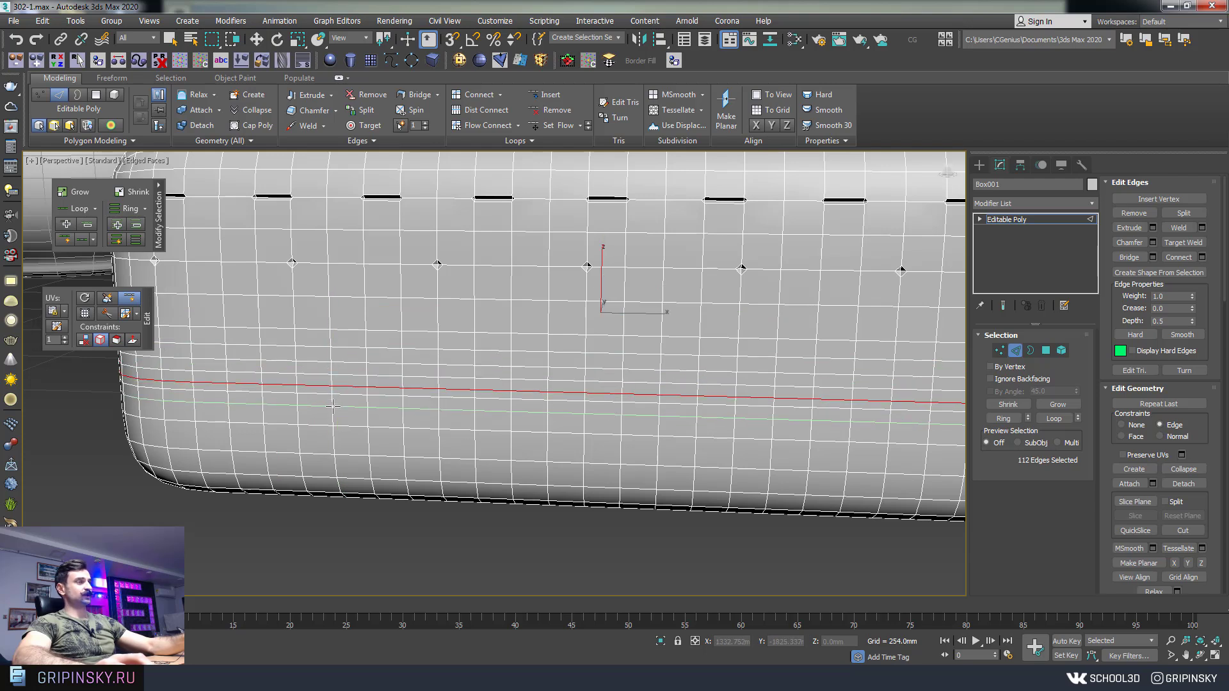
left_click(337, 433)
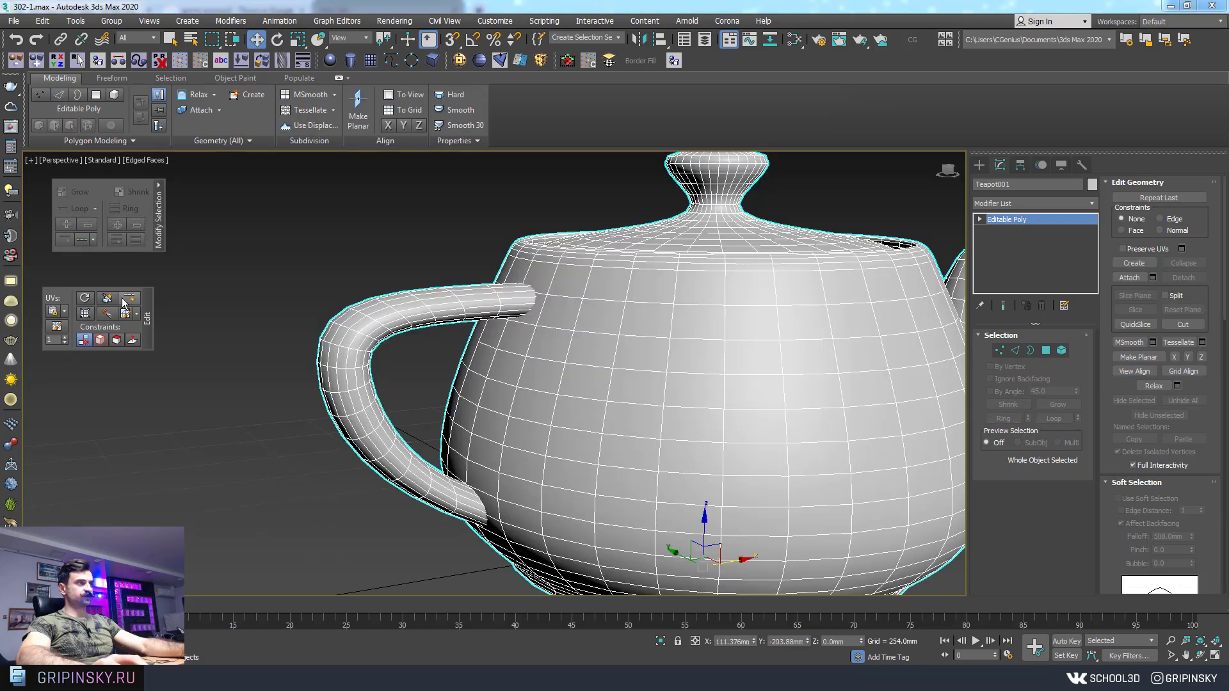
- Insert a new SwiftLoop edge loop across the teapot handle
left_click(129, 298)
scroll(607, 352, "up", 1)
scroll(608, 353, "up", 1)
scroll(607, 352, "up", 2)
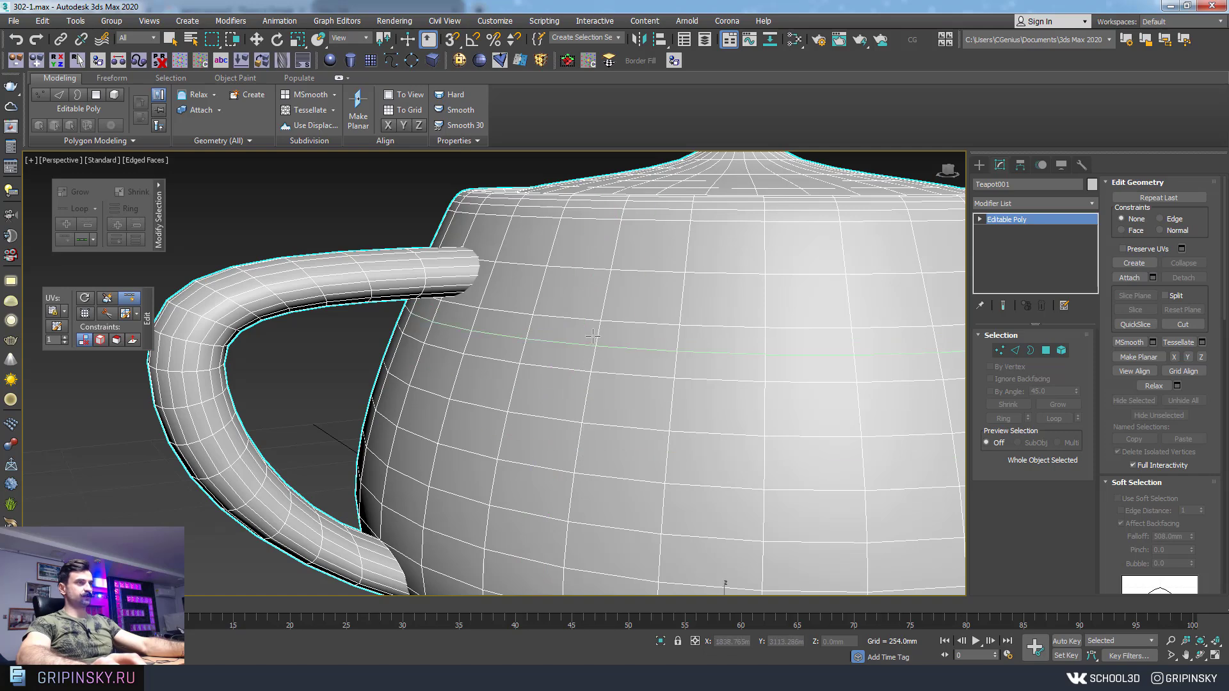
middle_click_drag(209, 296, 401, 344)
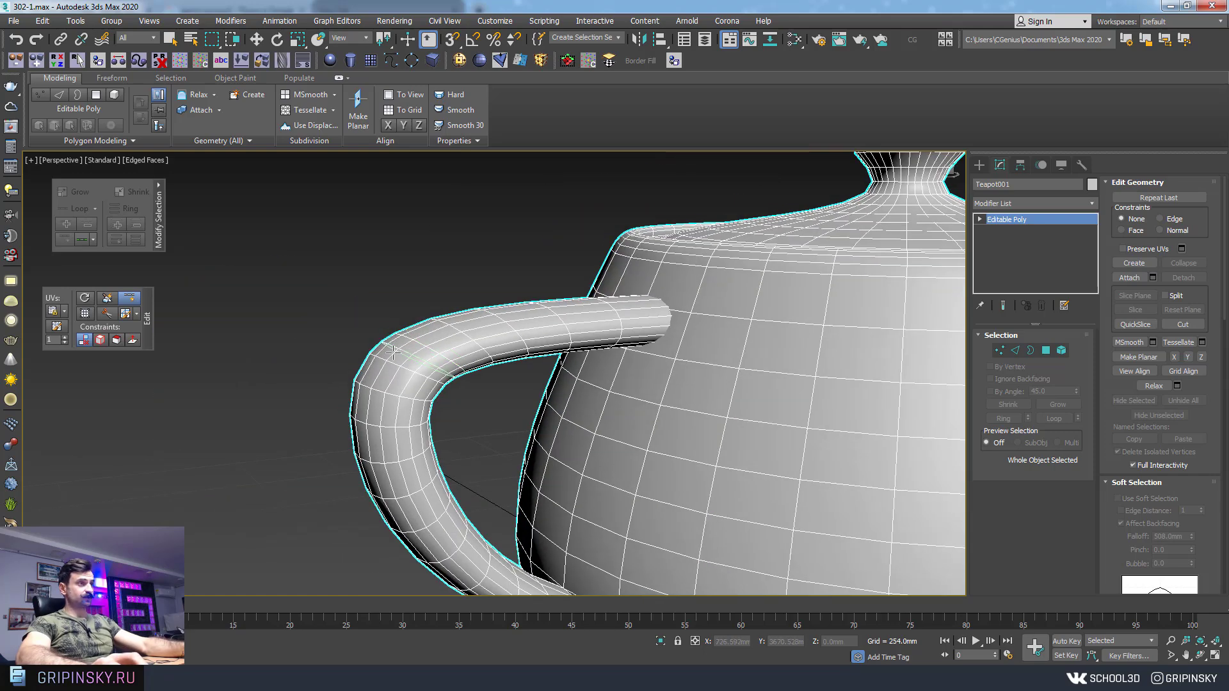
middle_click_drag(398, 372, 366, 407, "alt")
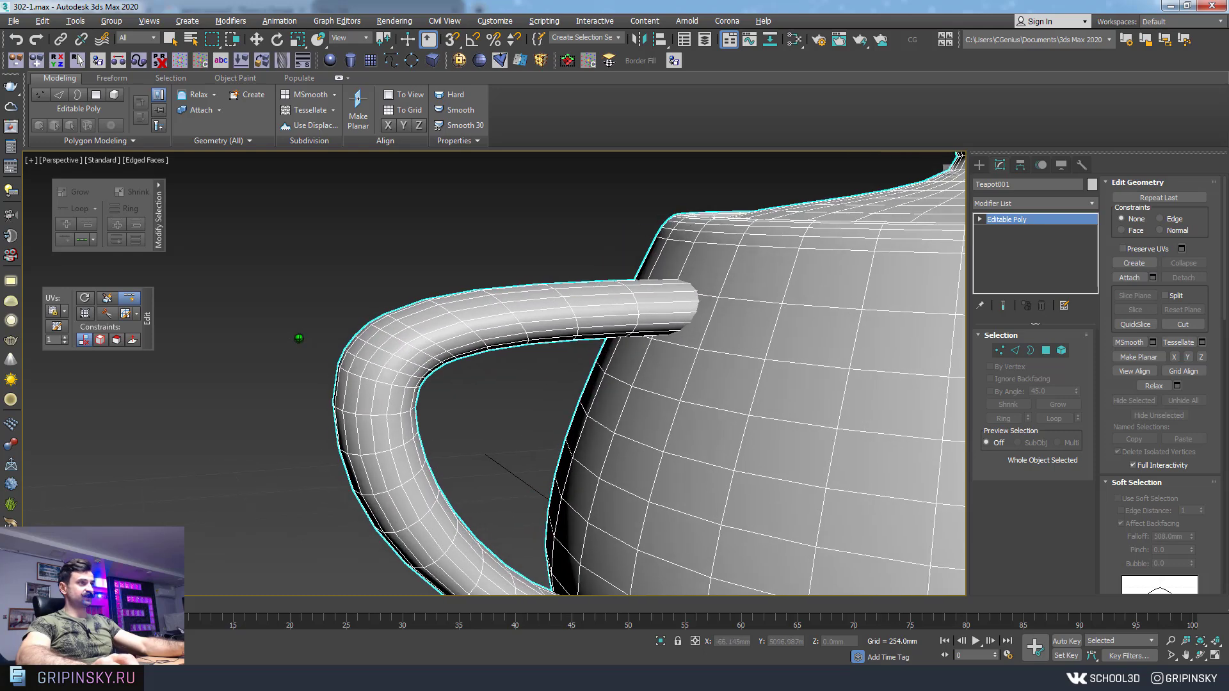
left_click(365, 407)
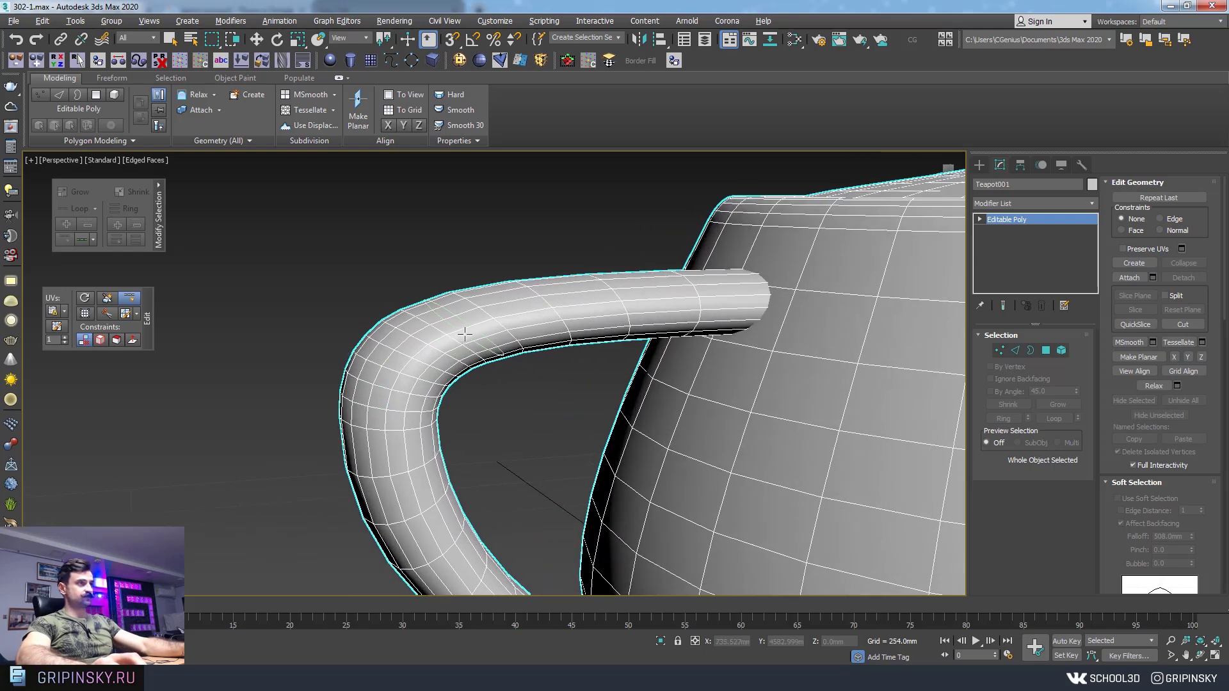
scroll(695, 393, "down", 10)
- Slide a horizontal and several vertical body edge loops along the curved surface, then deselect
key("2")
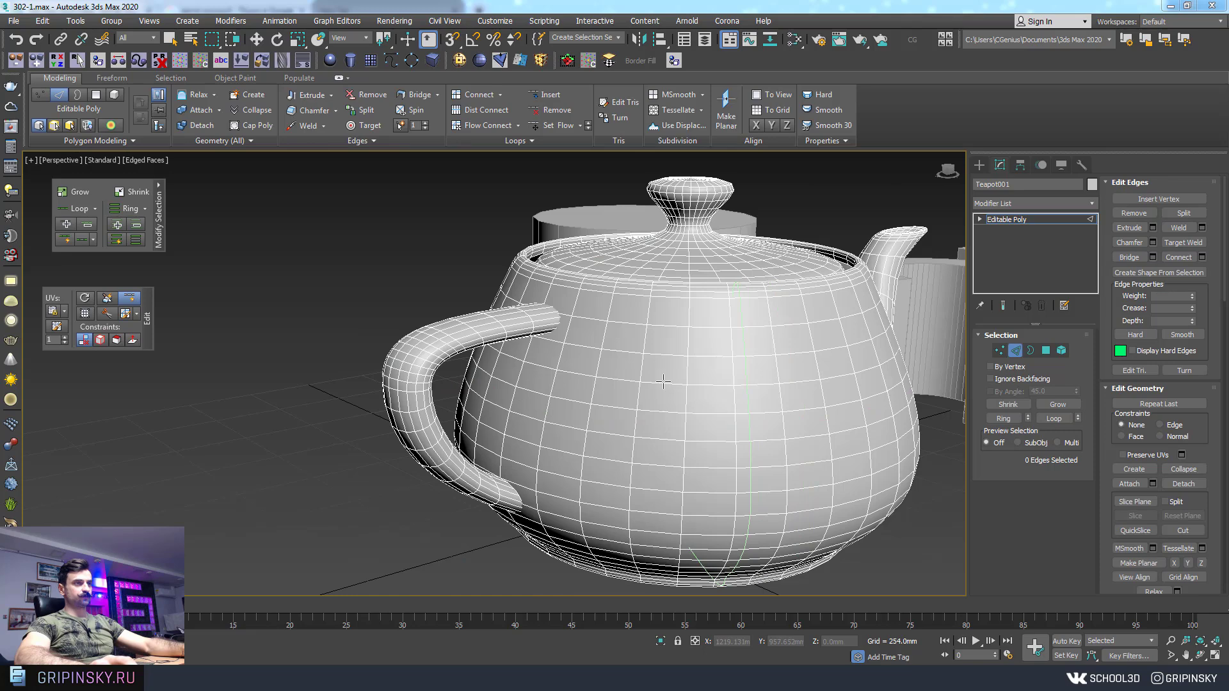
double_click(661, 384)
left_click_drag(663, 413, 659, 440)
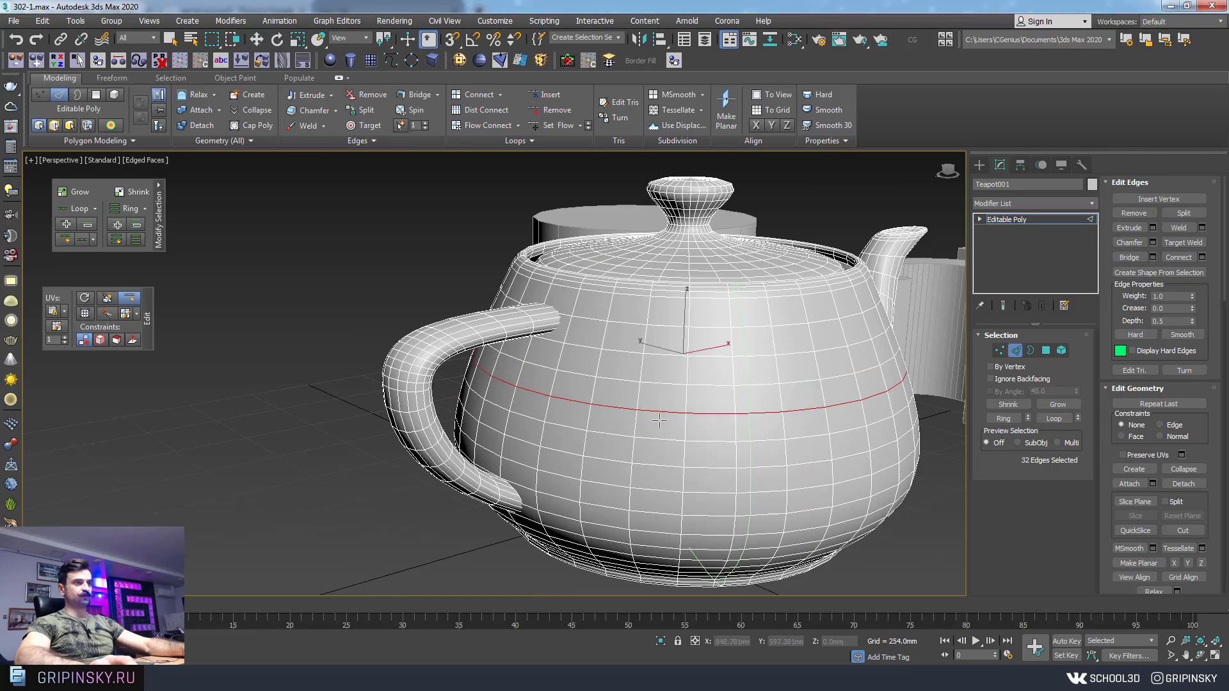
double_click(689, 381)
double_click(733, 373)
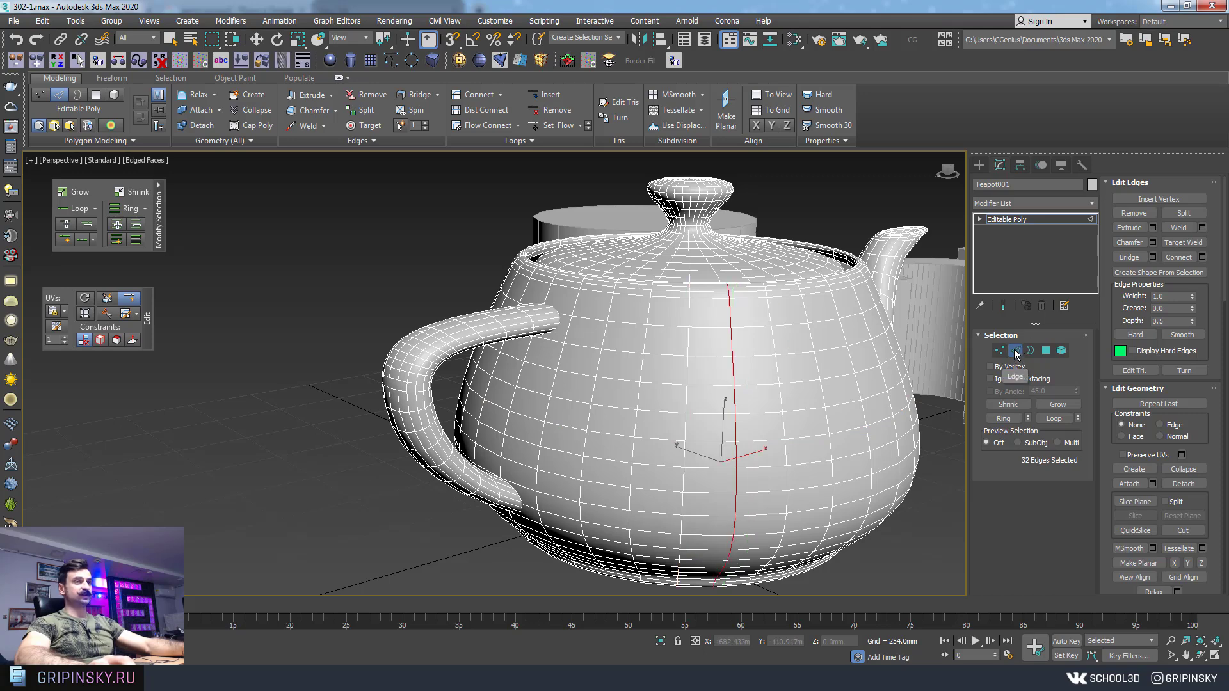
double_click(754, 388)
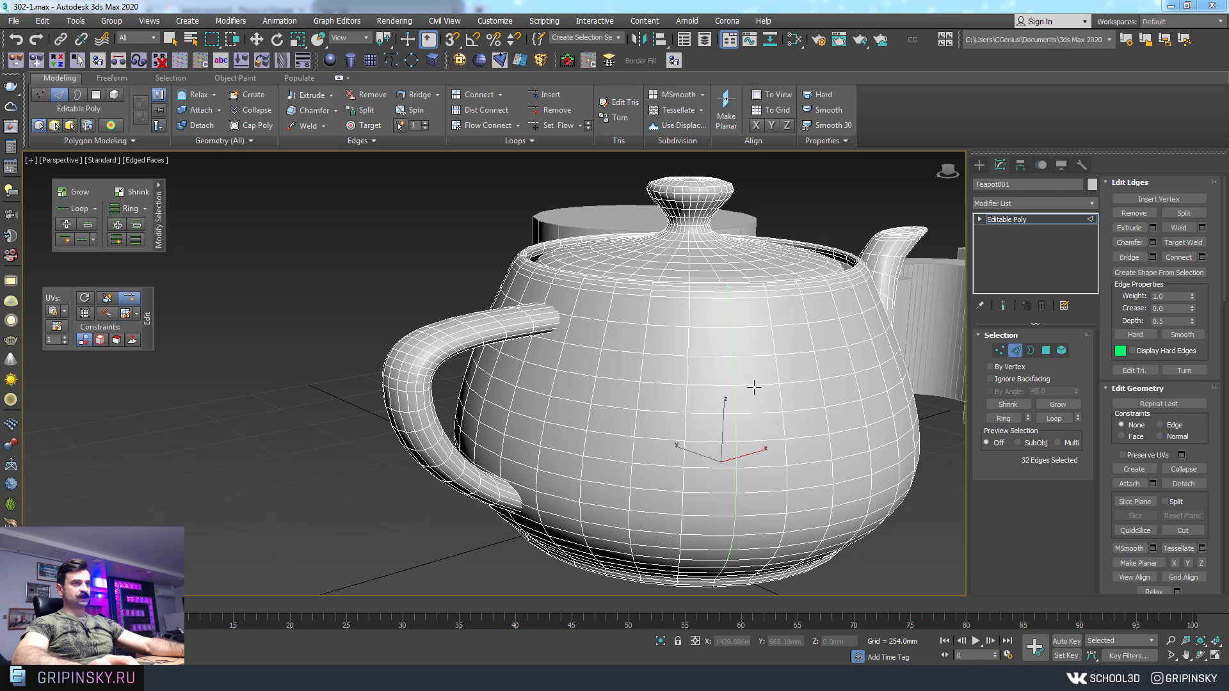
mouse_move(761, 404)
left_mouse_down()
mouse_move(781, 378)
mouse_move(751, 344)
mouse_move(742, 352)
left_mouse_up()
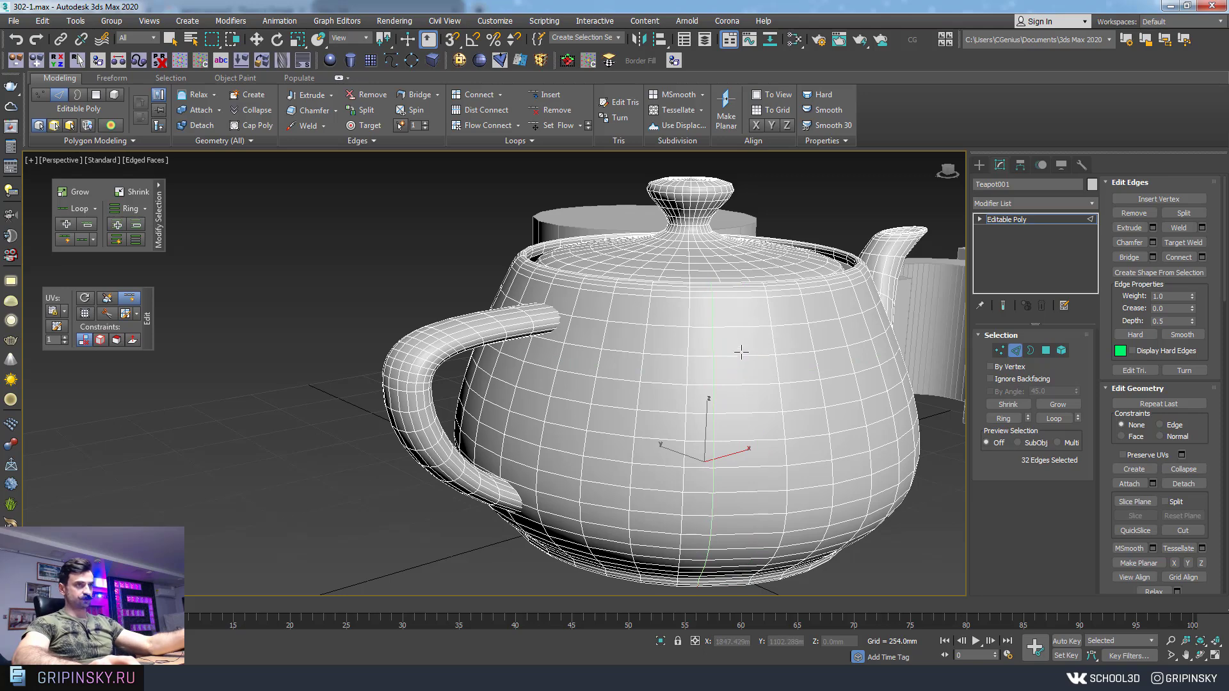
double_click(741, 355)
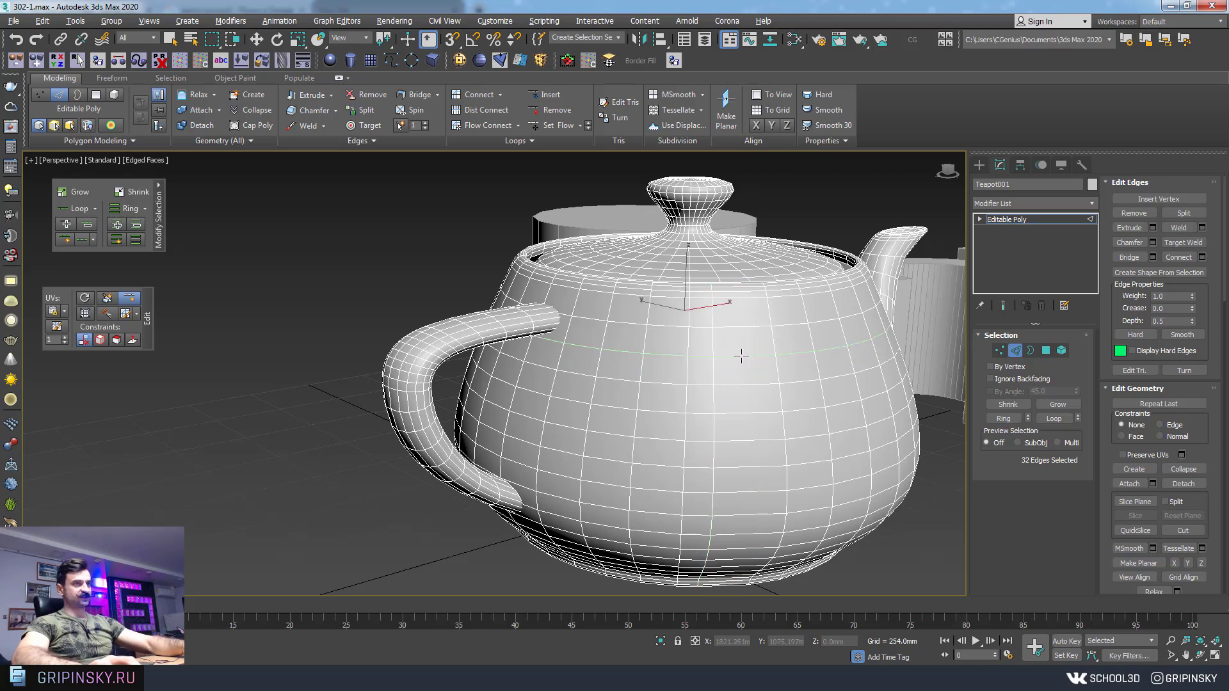
double_click(814, 363)
left_click_drag(817, 363, 923, 577)
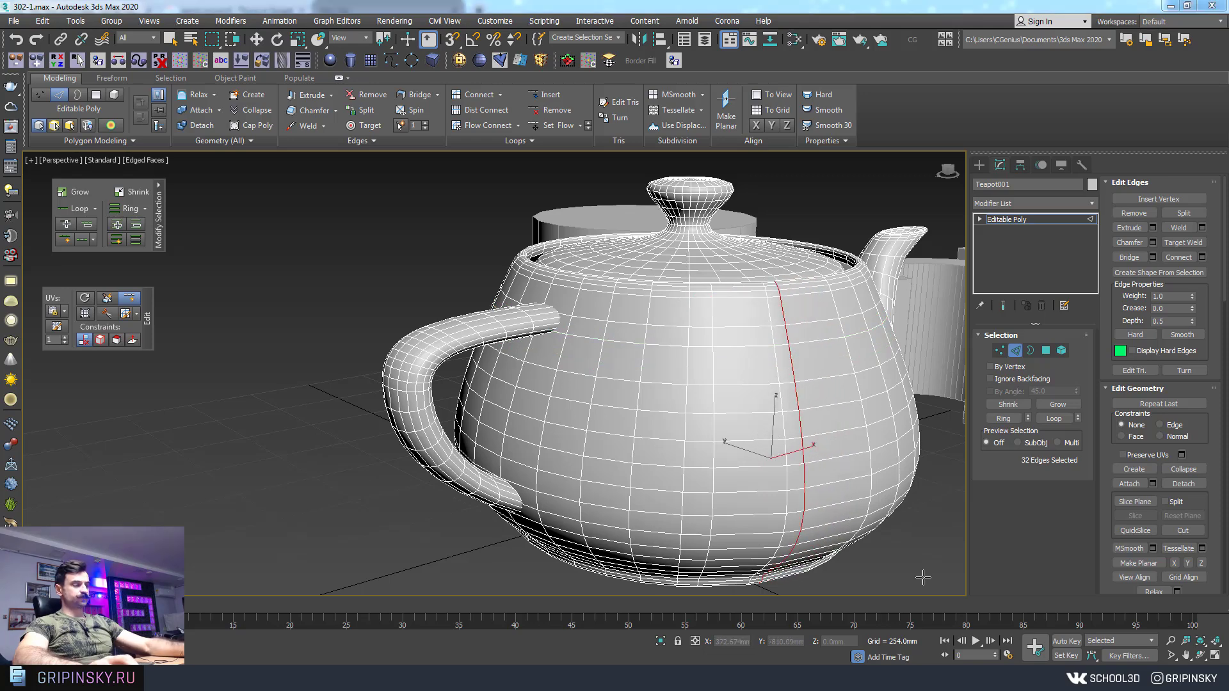
left_click(737, 385)
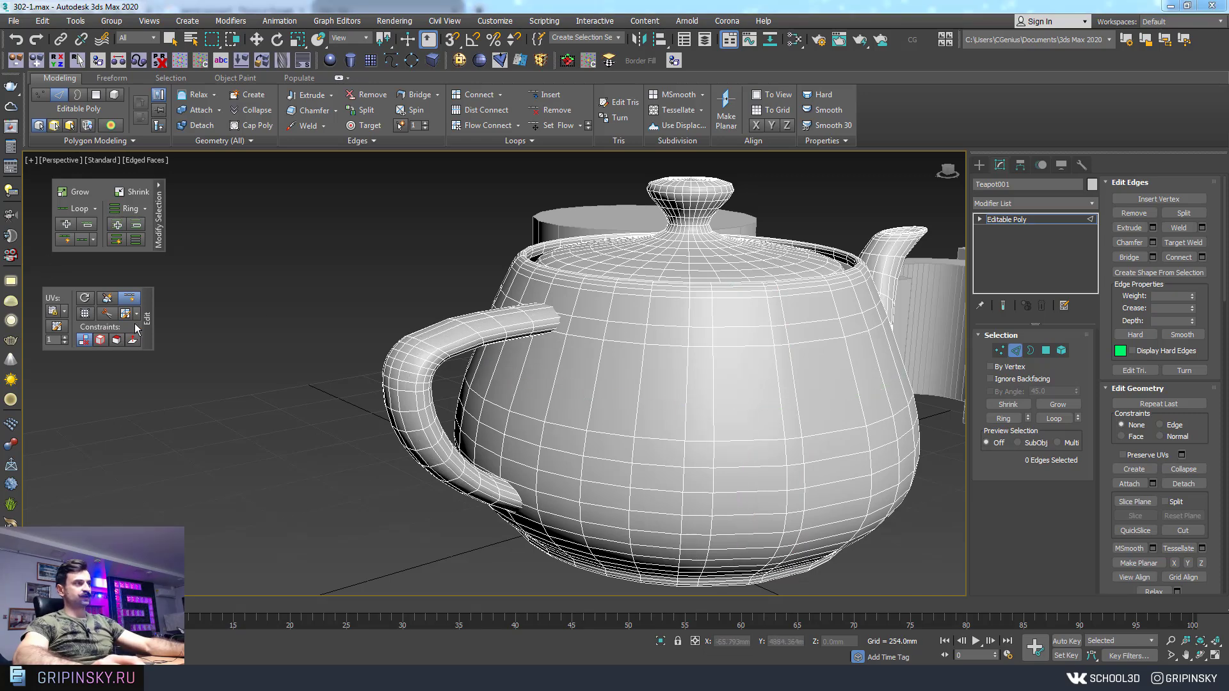
- Cut a few short new edges into the teapot body with Cut
left_click(126, 316)
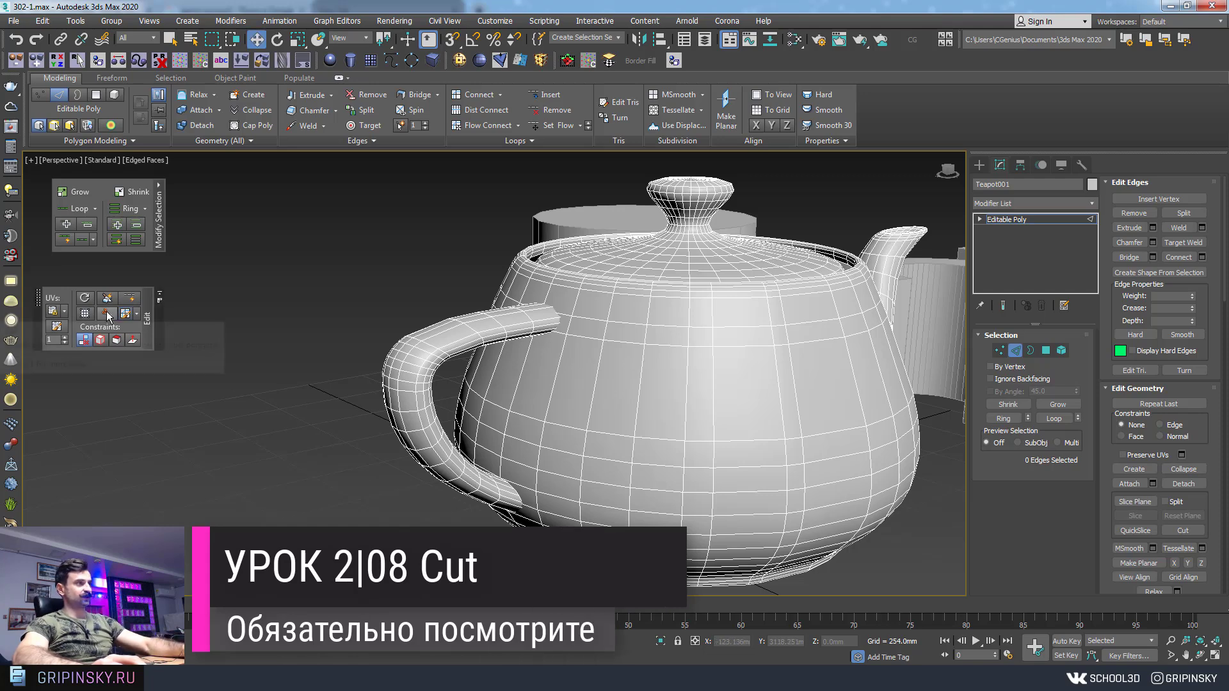
left_click(107, 314)
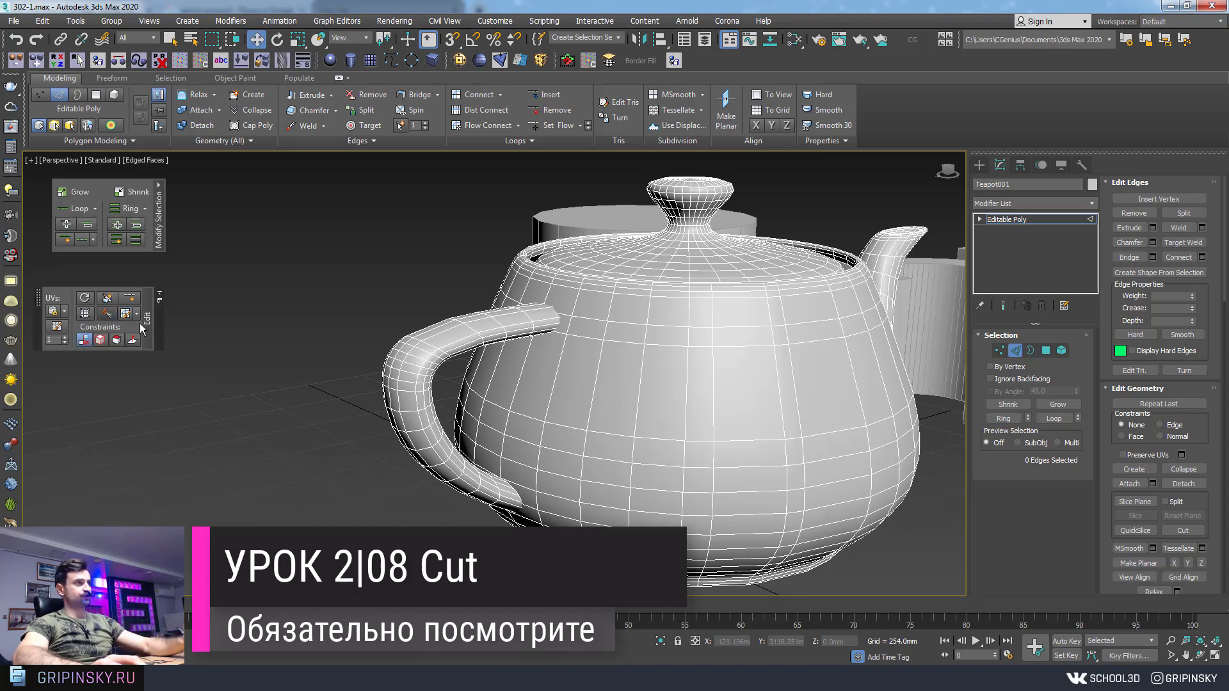
left_click(714, 369)
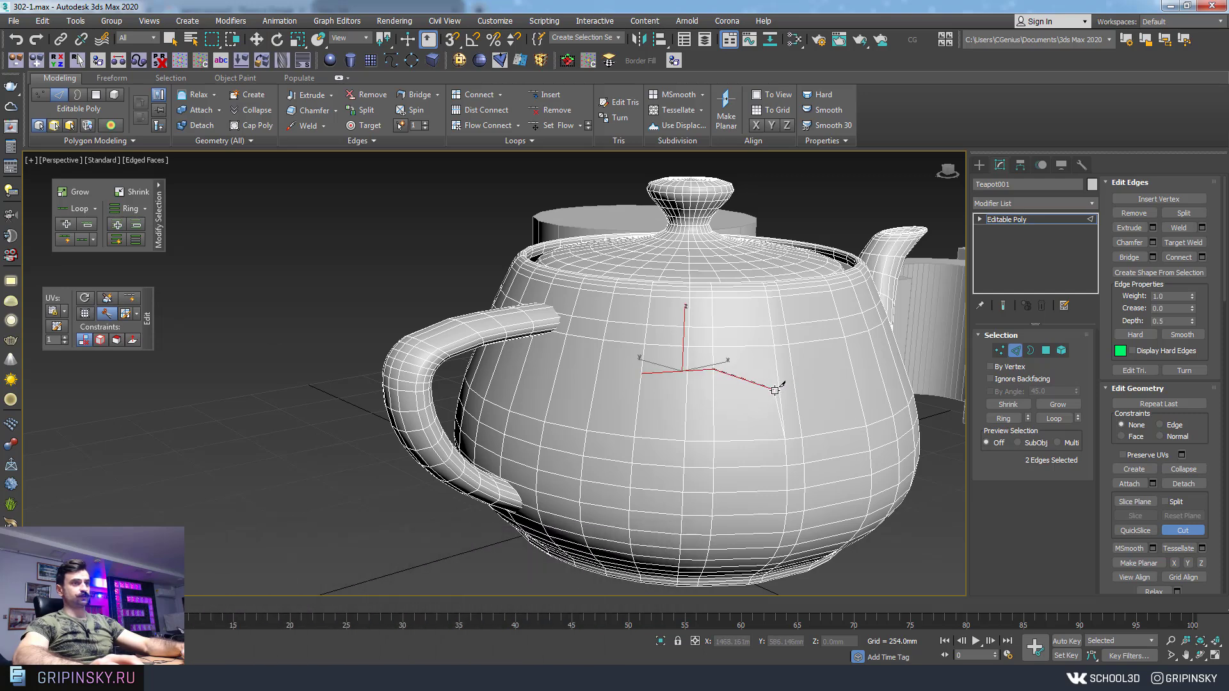
left_click(777, 389)
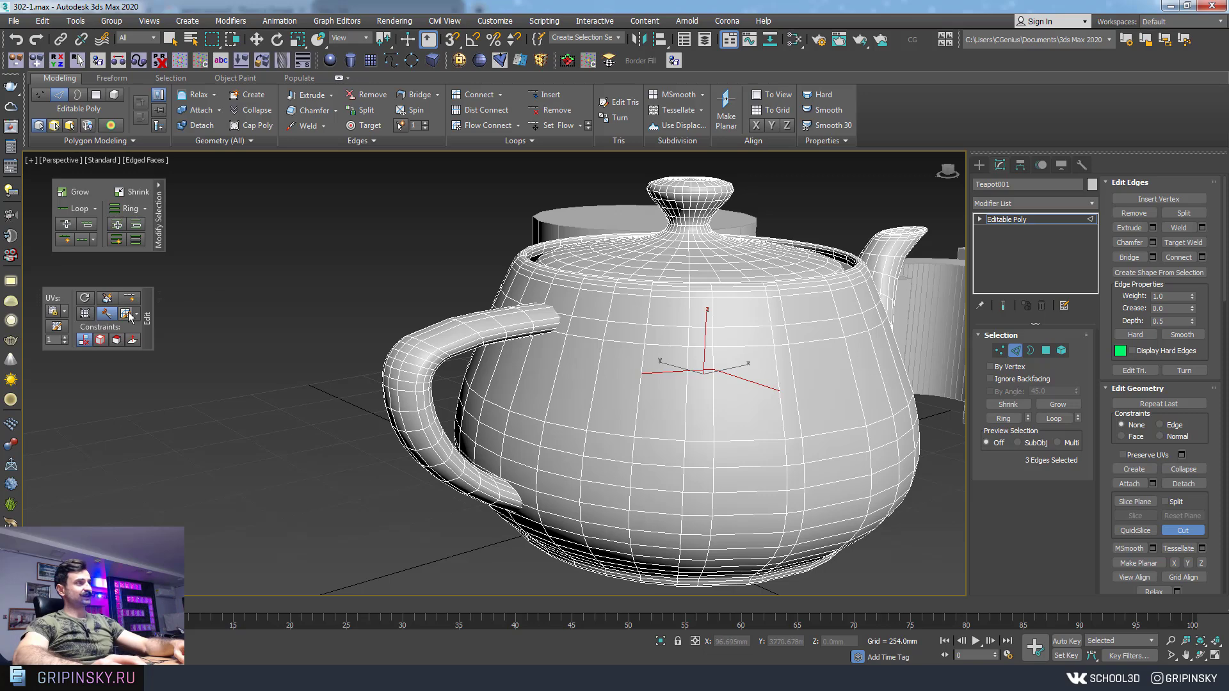
right_click(609, 398)
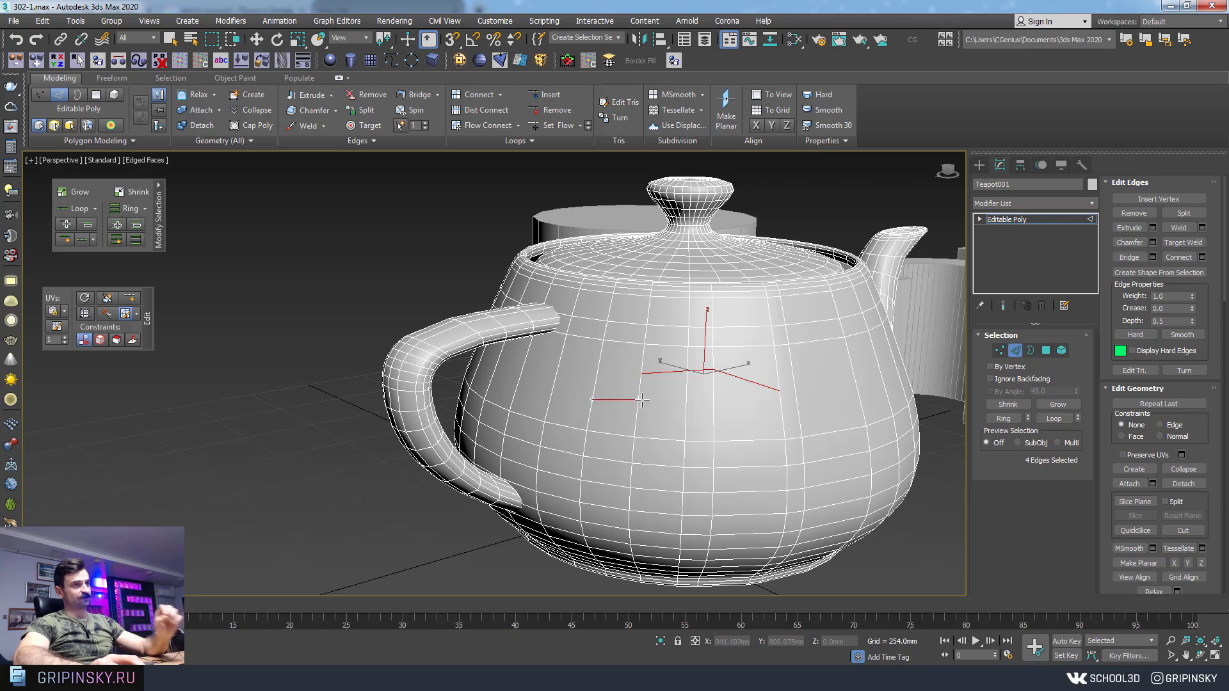
left_click(683, 418, "ctrl")
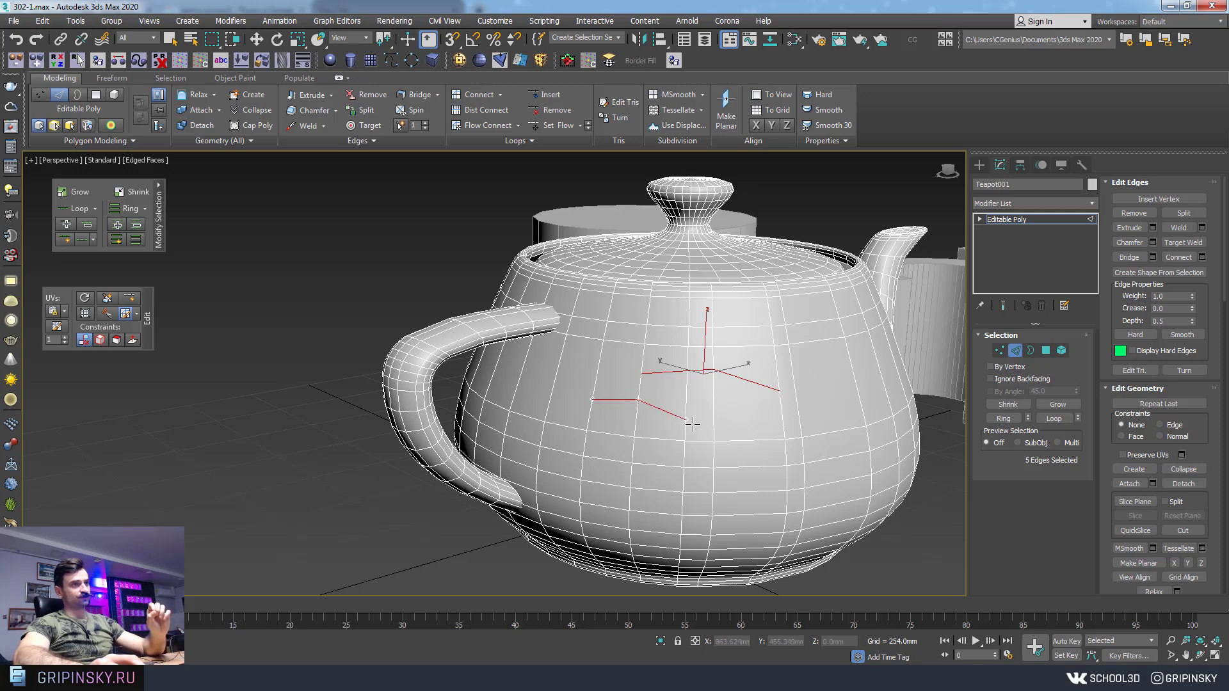
- Cut a zigzag edge across the upper body front, then enable the Edge constraint
left_click(833, 399)
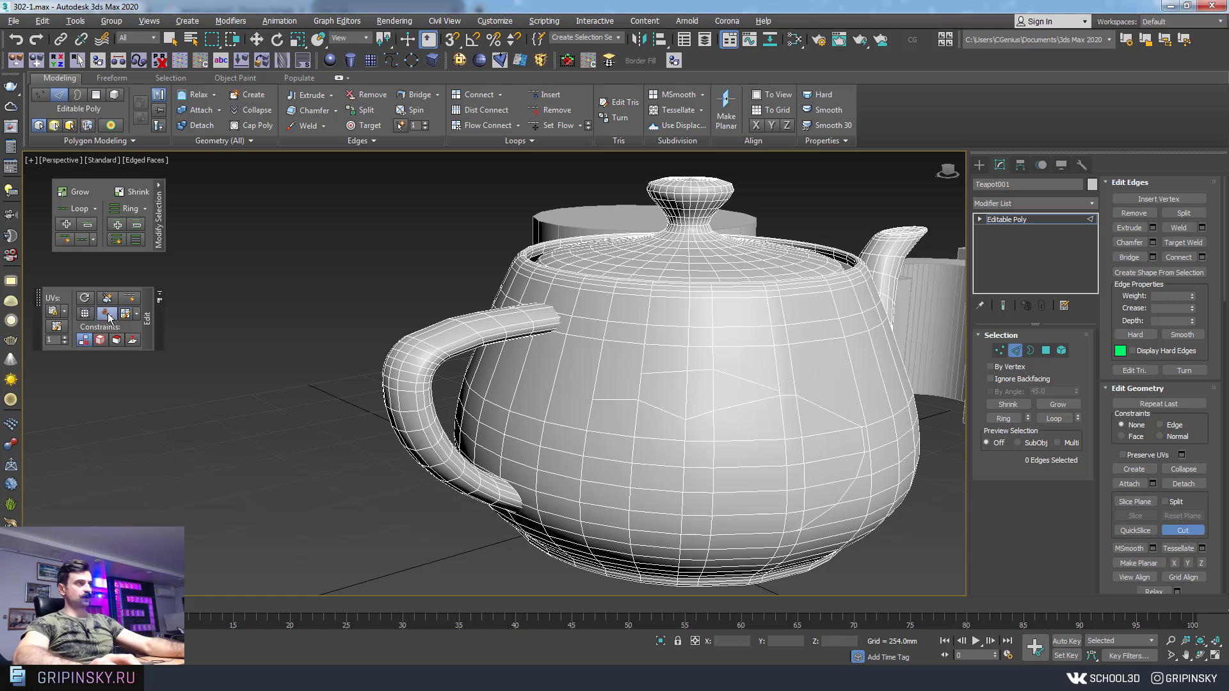
key("alt+c")
left_click(612, 300)
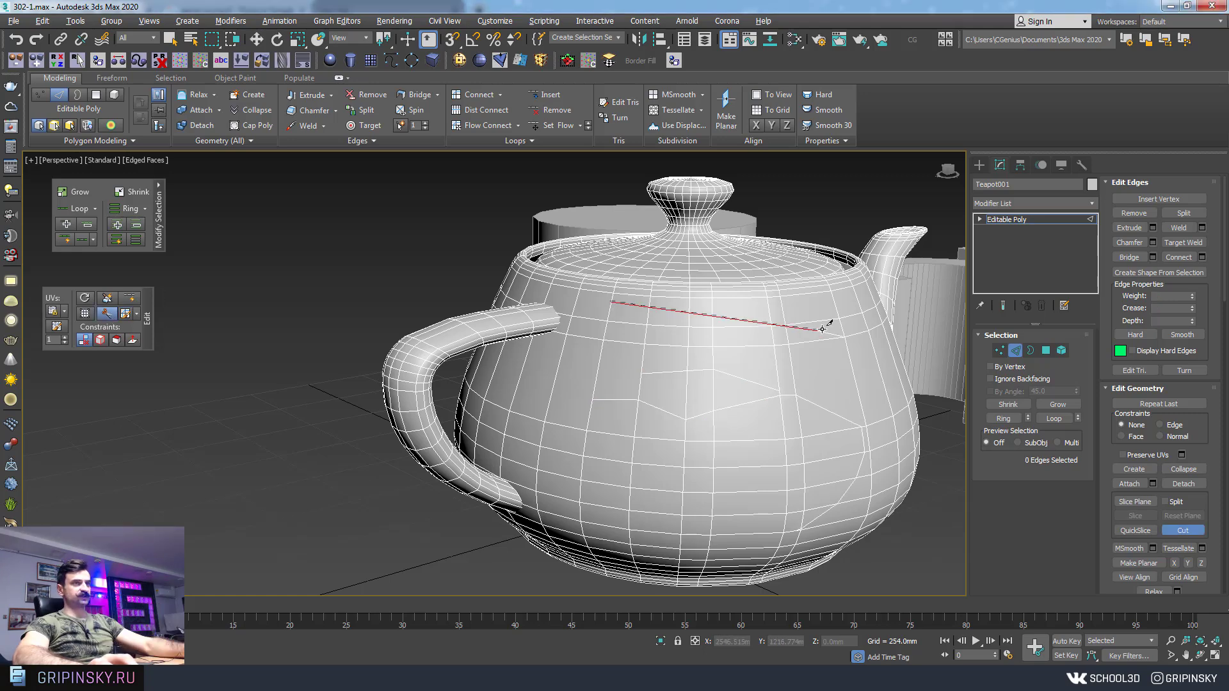
left_click(833, 304)
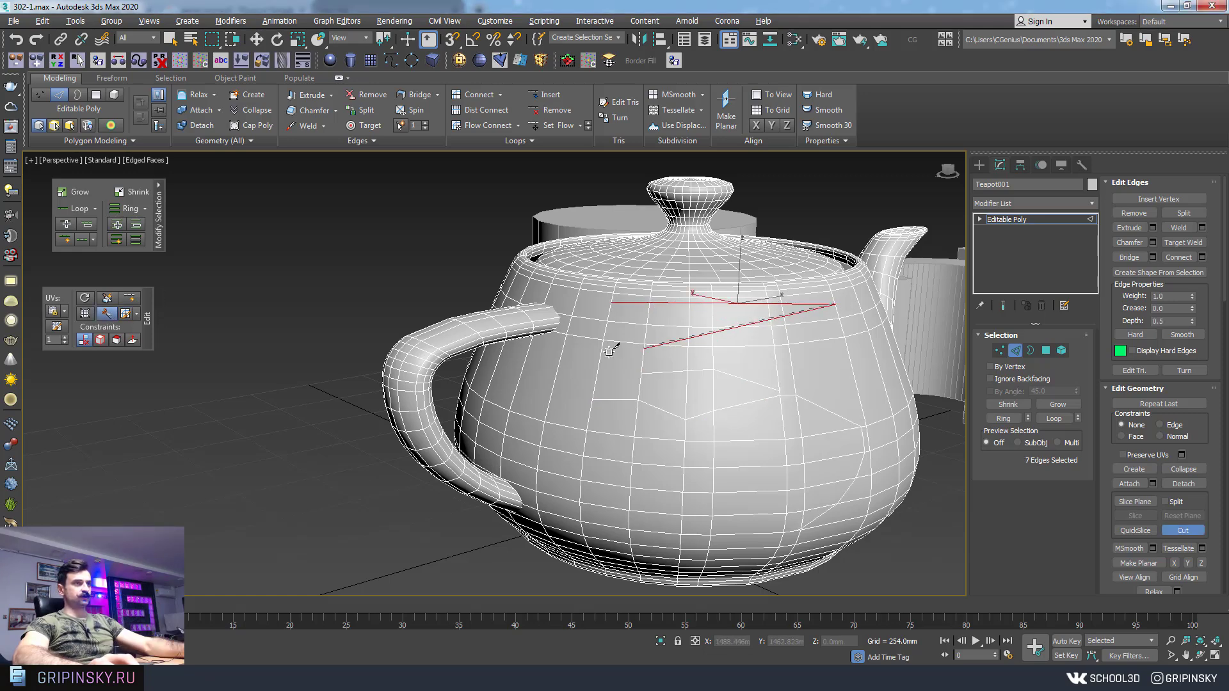
left_click(527, 352)
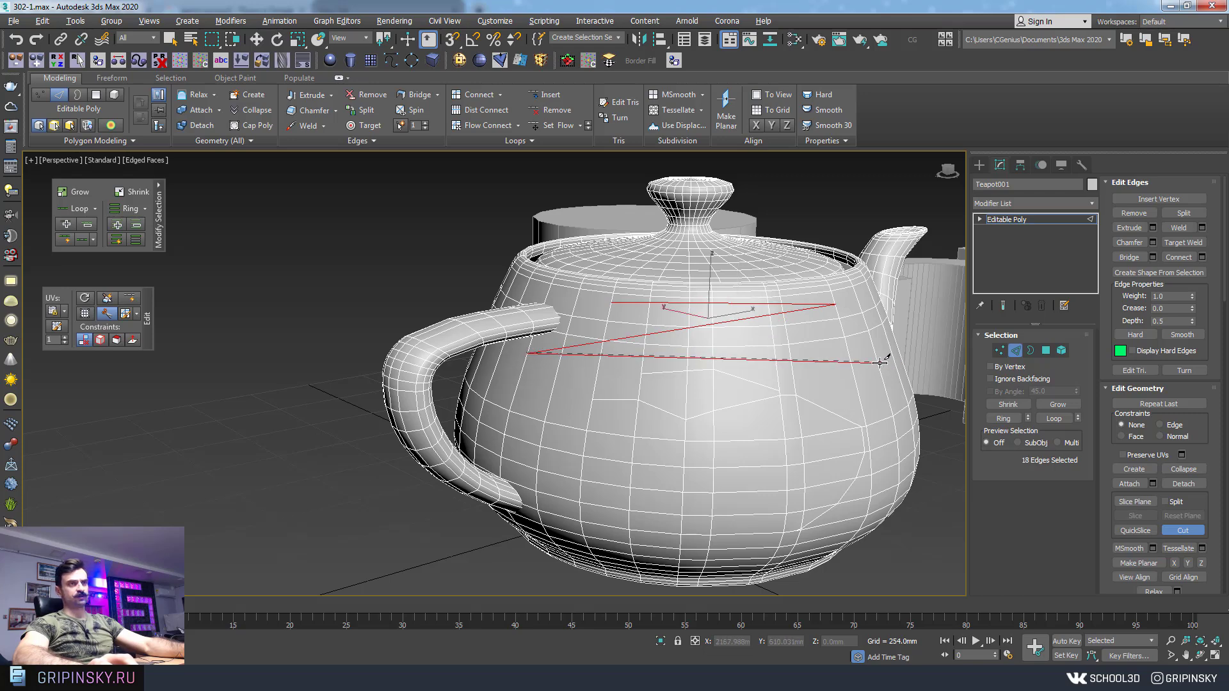
left_click(894, 360)
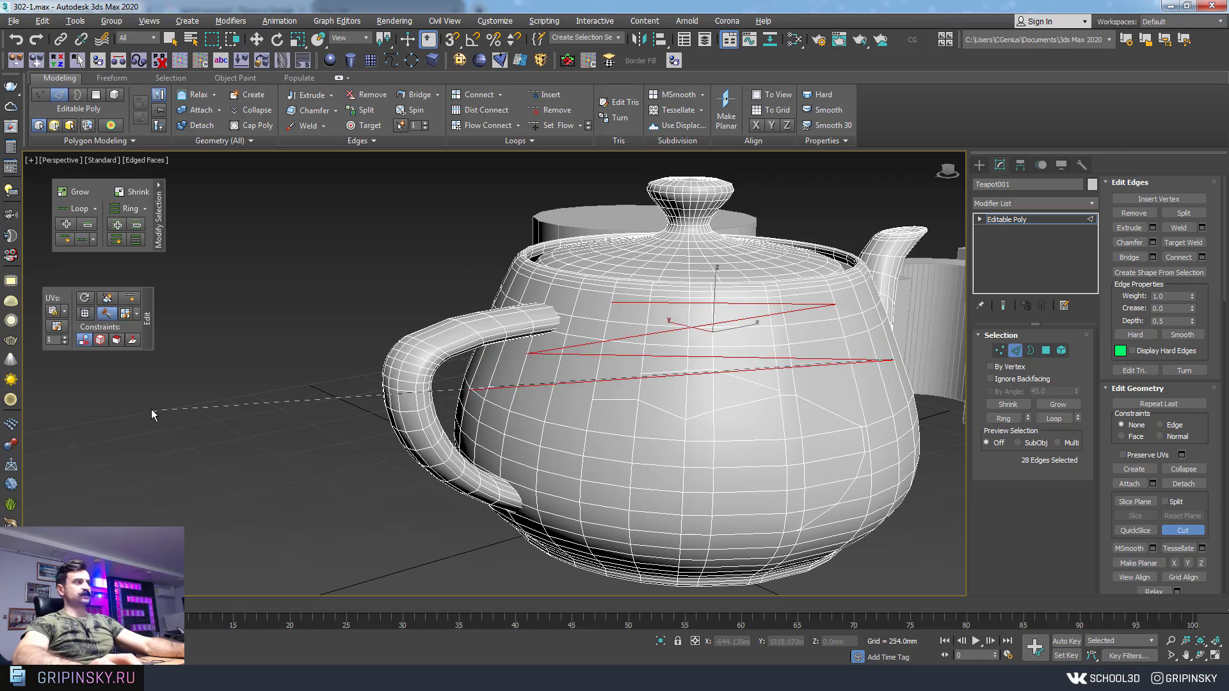
key("Escape")
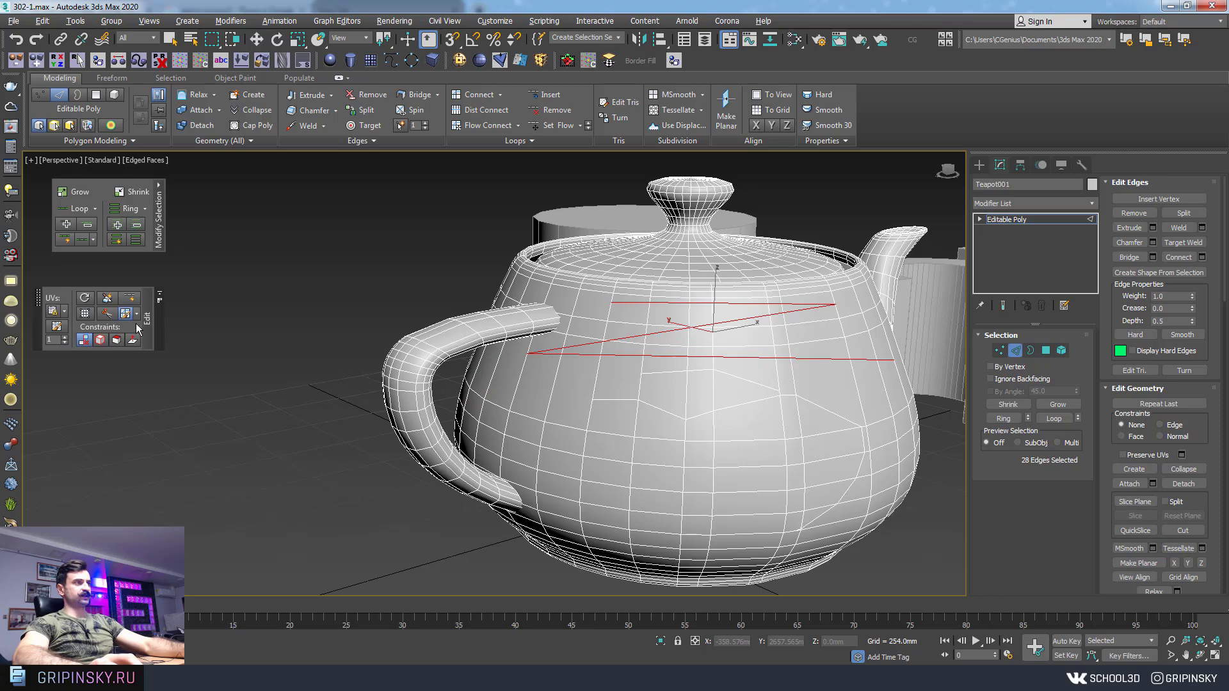
left_click(129, 319)
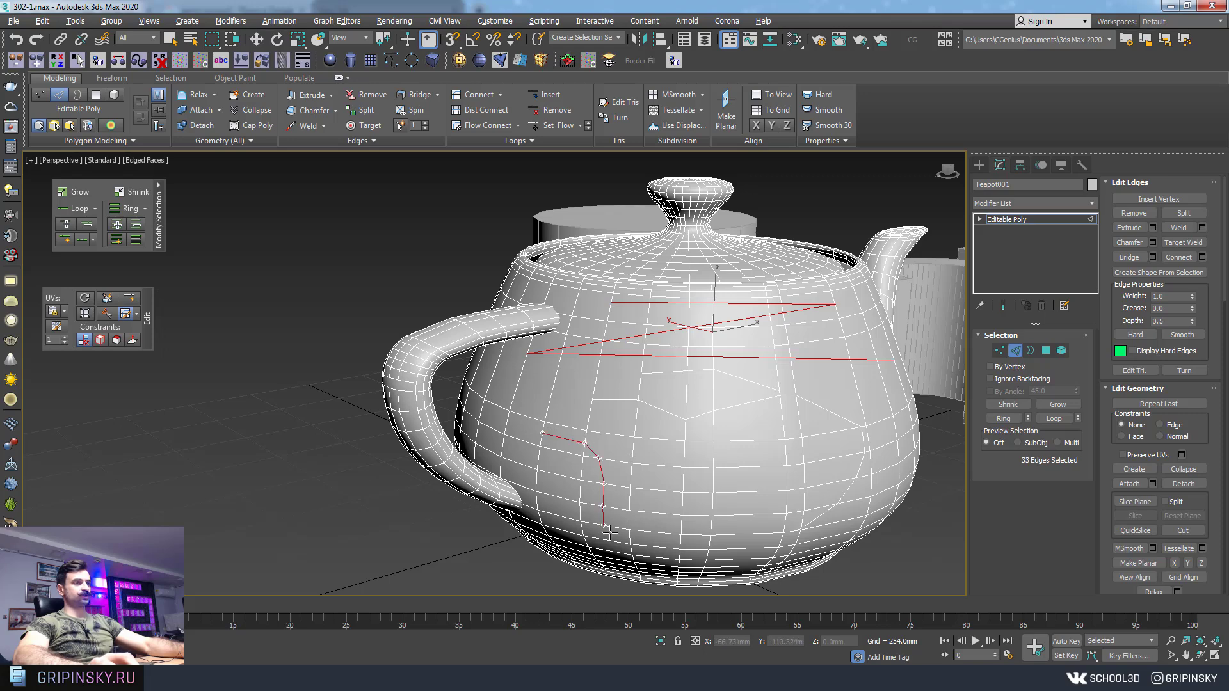
- Cut a stepped edge path along the lower body's grid lines and up the right side
left_click(630, 538, "ctrl")
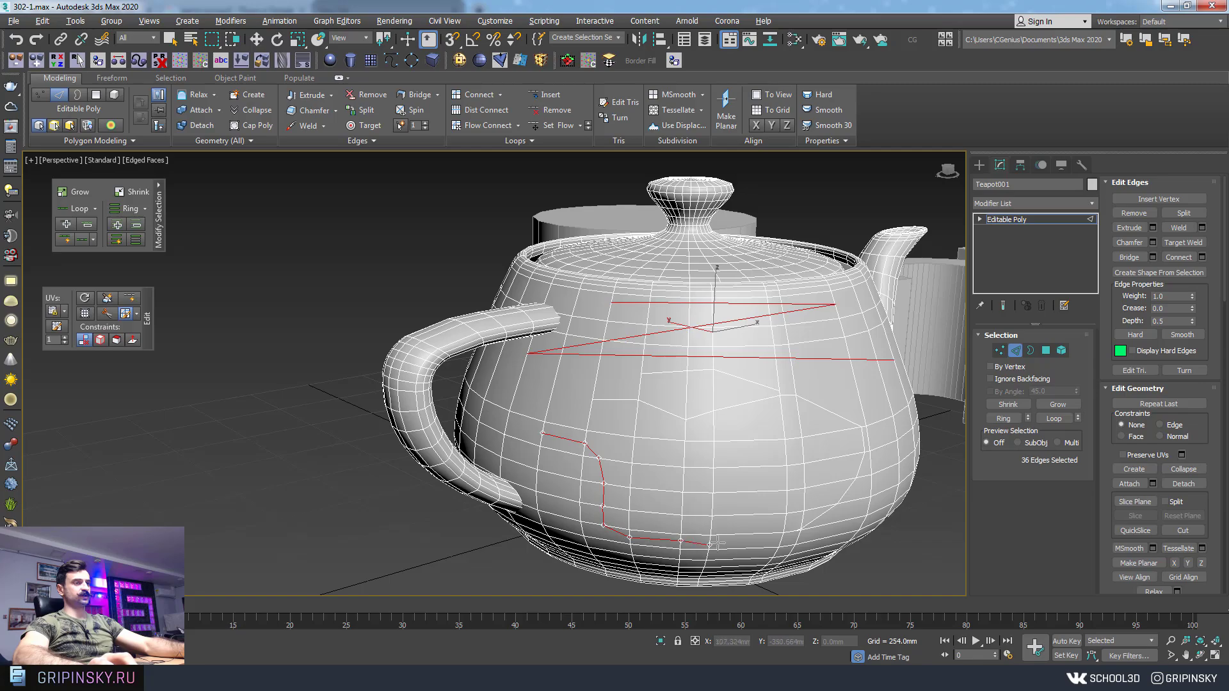
left_click(756, 484, "ctrl")
left_click(753, 455, "ctrl")
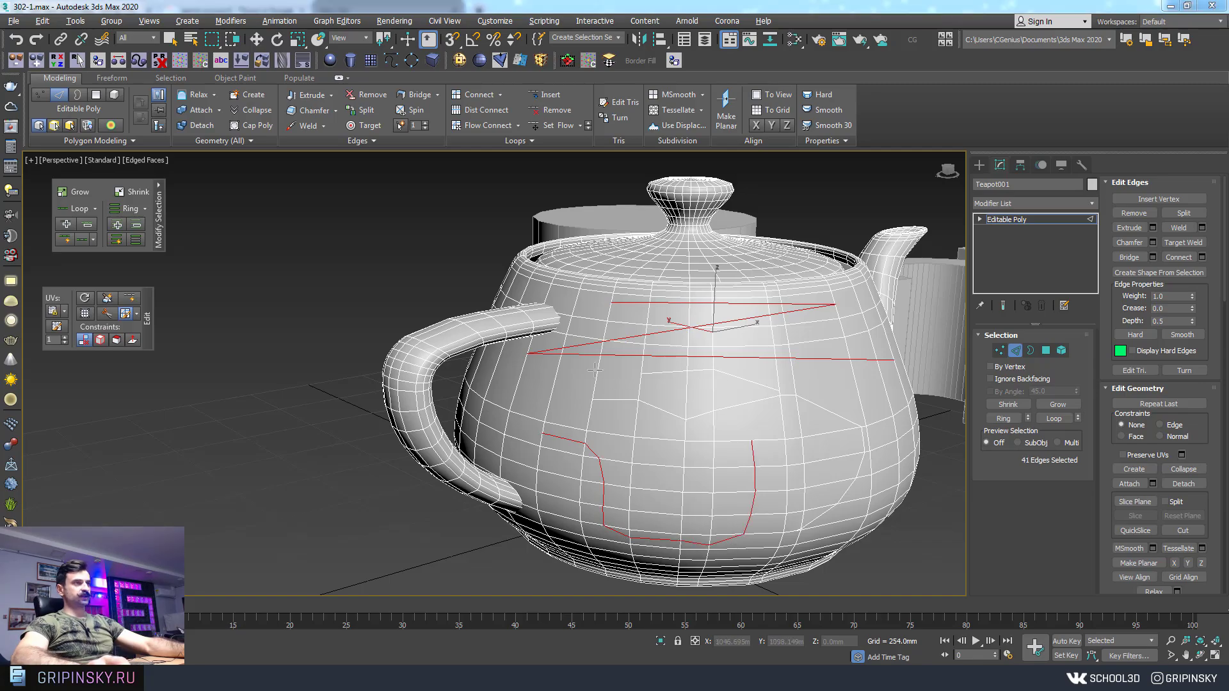
mouse_move(595, 370)
middle_mouse_down("alt")
mouse_move(713, 296)
mouse_move(702, 308)
mouse_move(717, 334)
middle_mouse_up("alt")
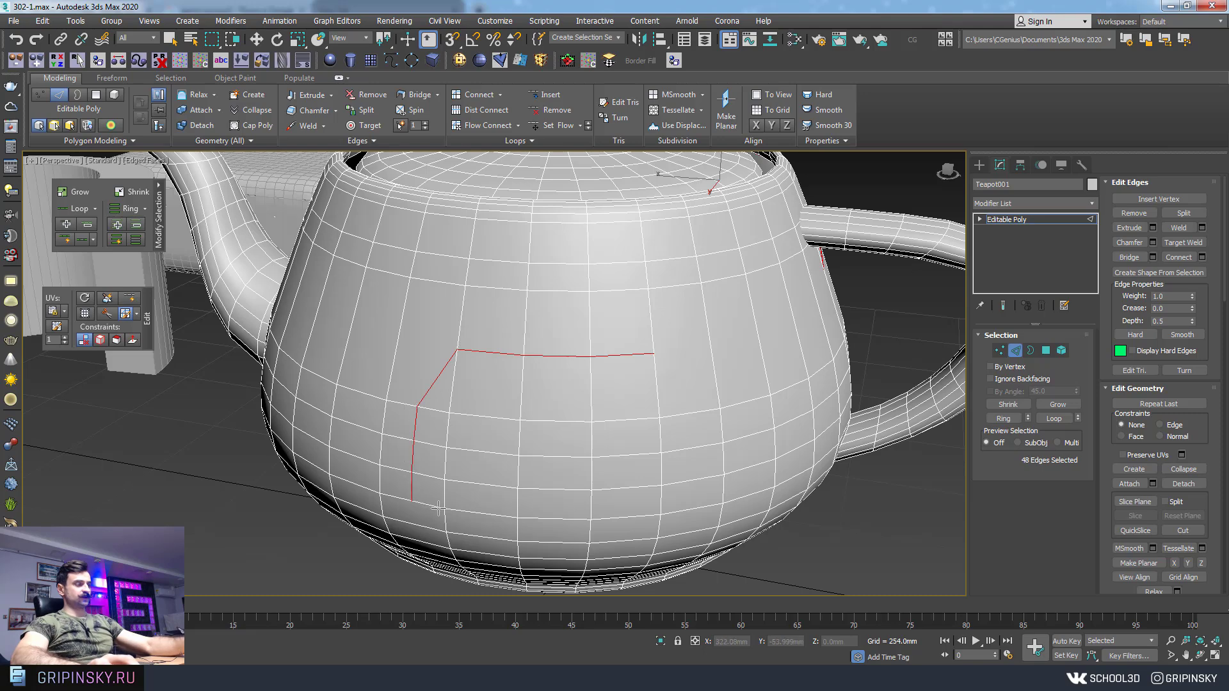
- Cut a small face strip and a four-point edge near the body's top, then deselect
left_click(552, 461)
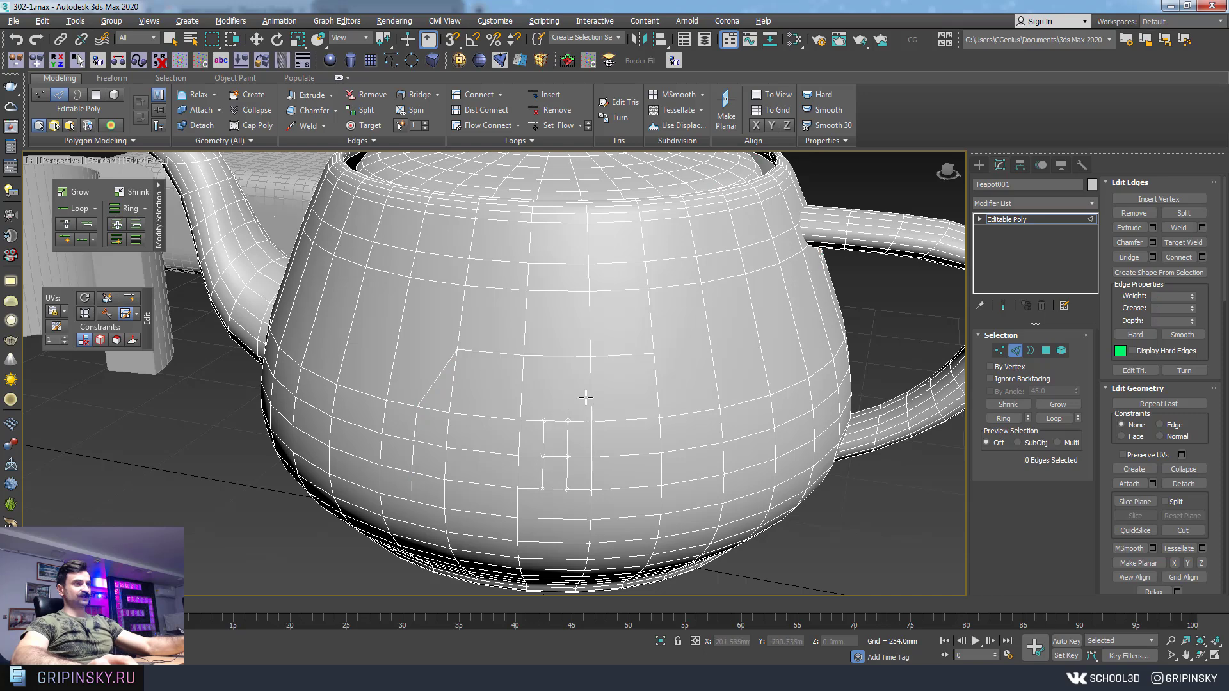
mouse_move(638, 386)
left_mouse_down()
mouse_move(717, 390)
mouse_move(820, 302)
left_mouse_up()
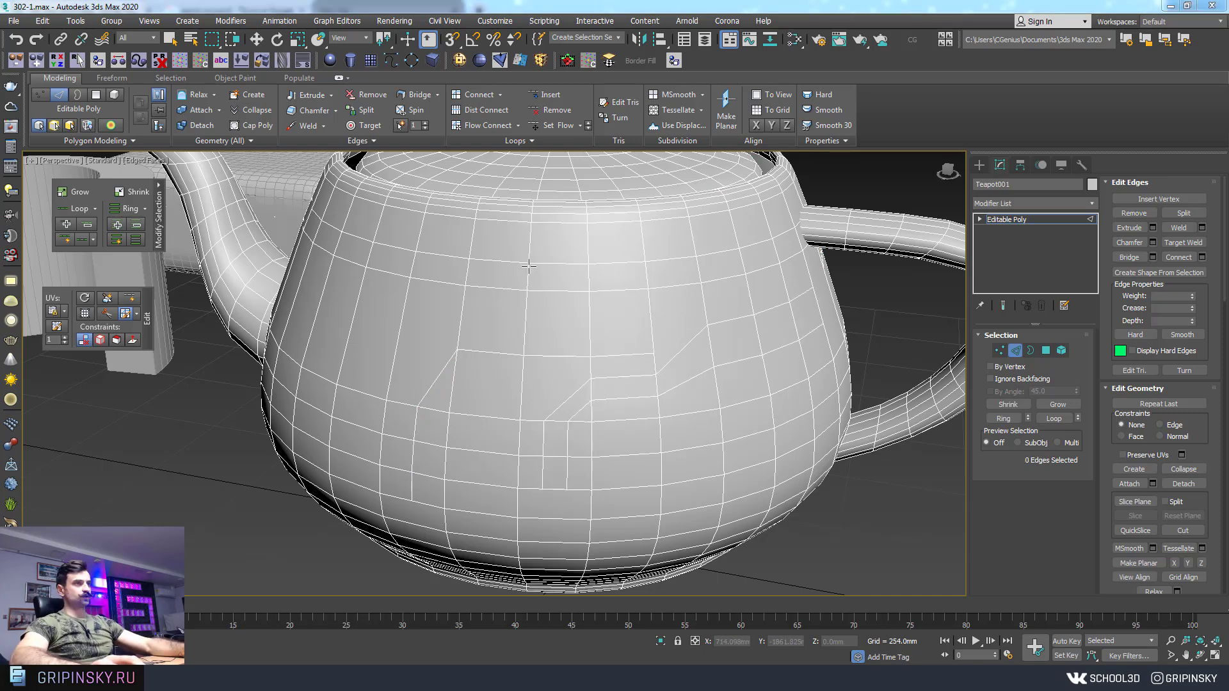
left_click(481, 279)
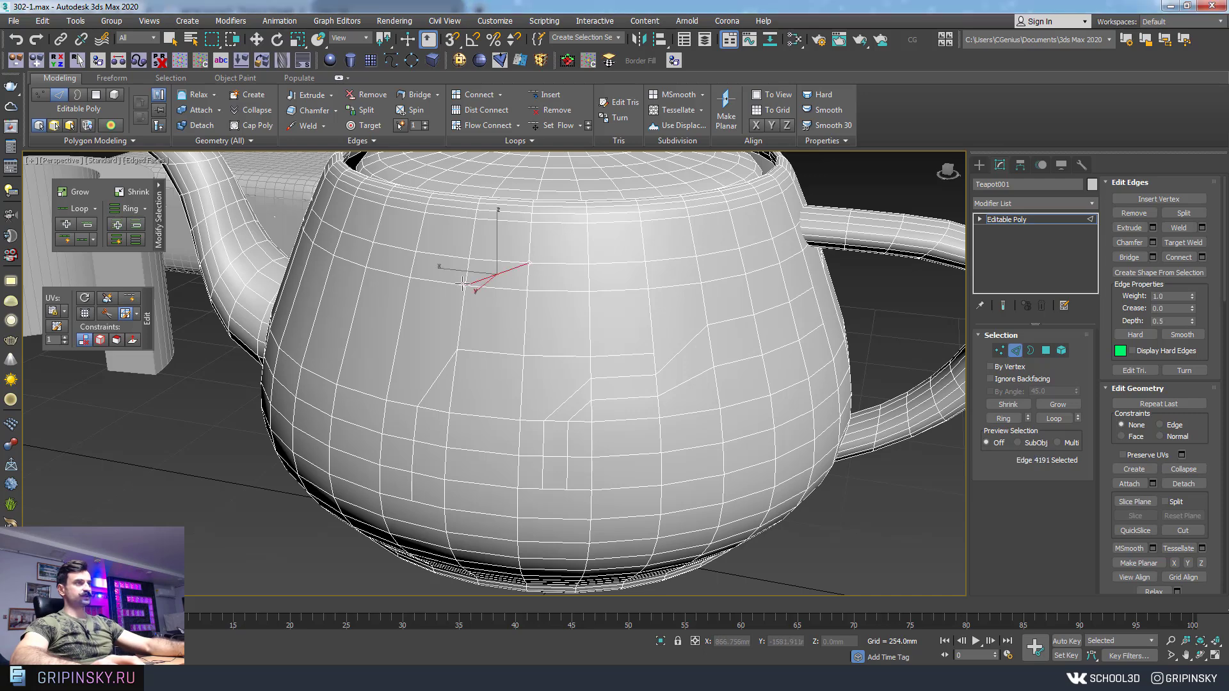
left_click(417, 254, "ctrl")
left_click(376, 259, "ctrl")
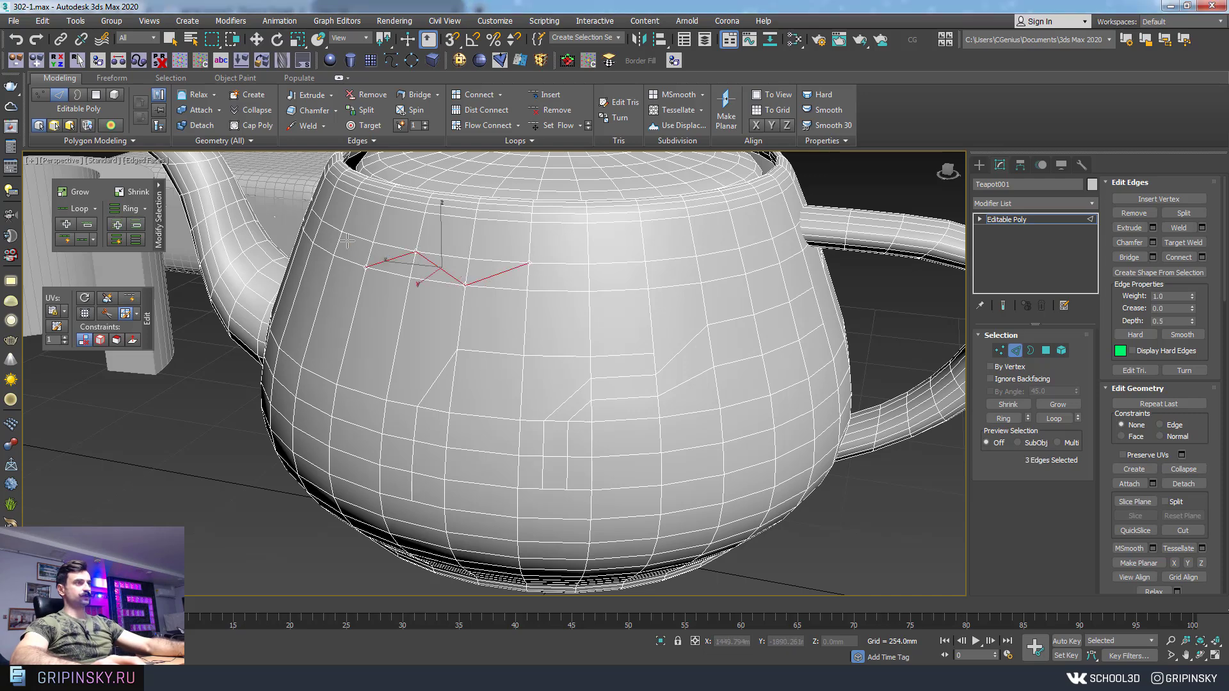
left_click(338, 232, "ctrl")
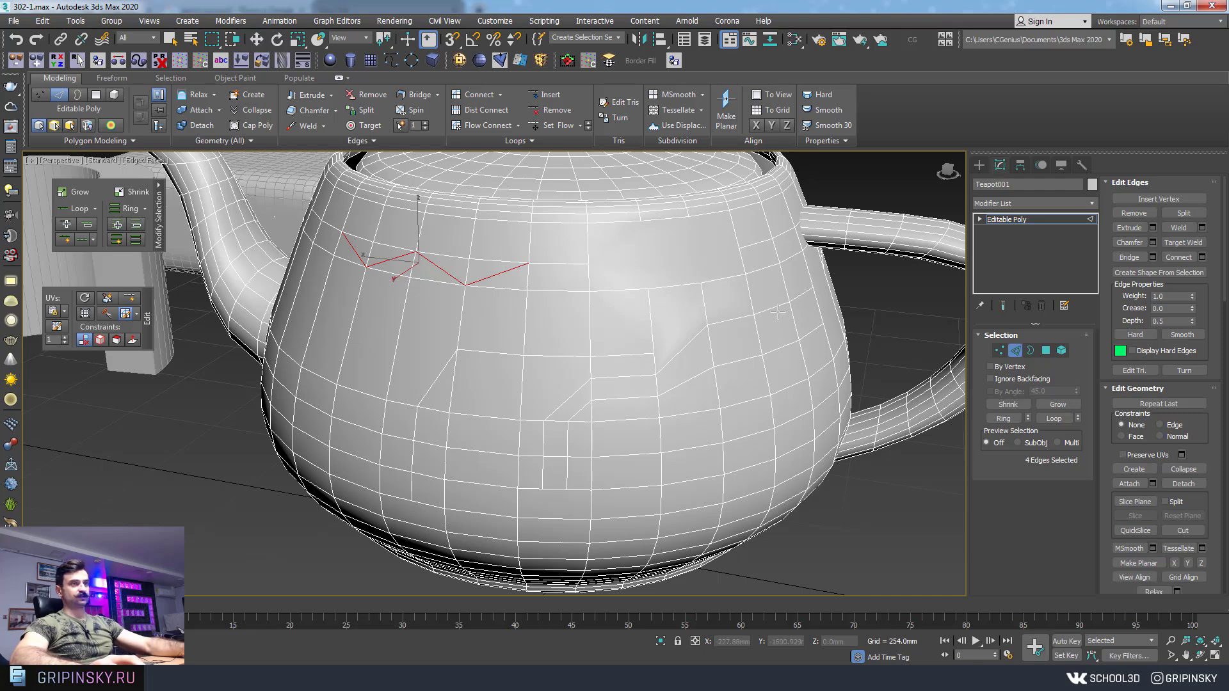
key("ctrl+d")
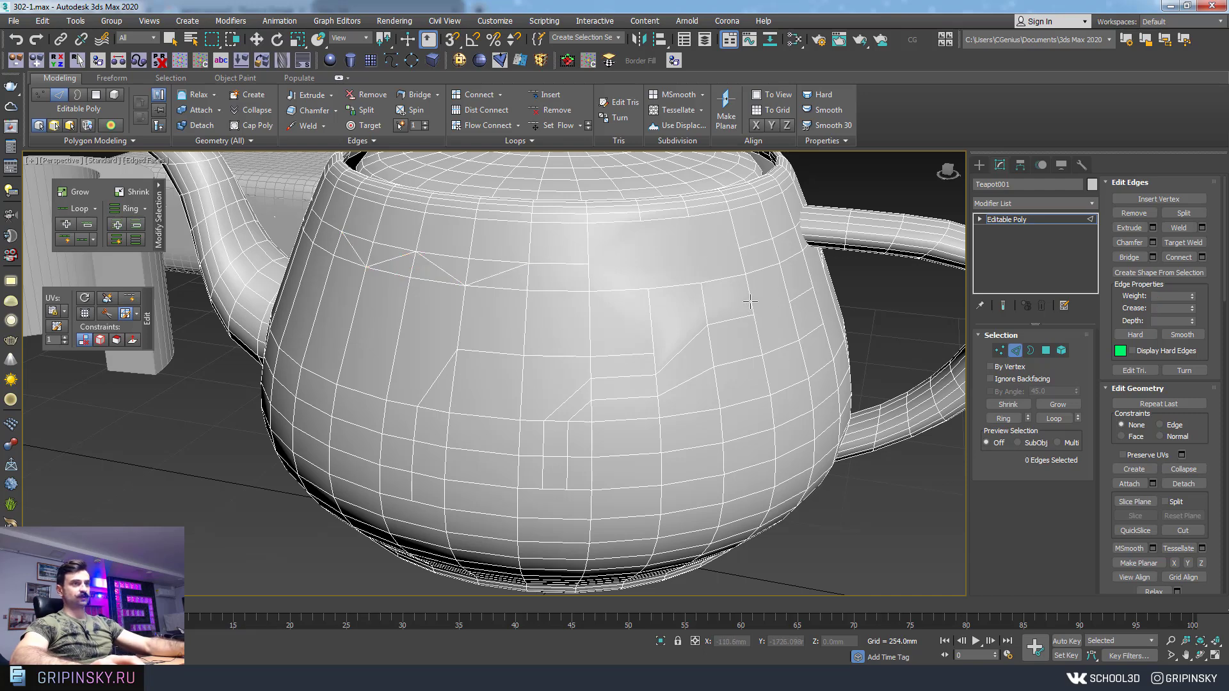